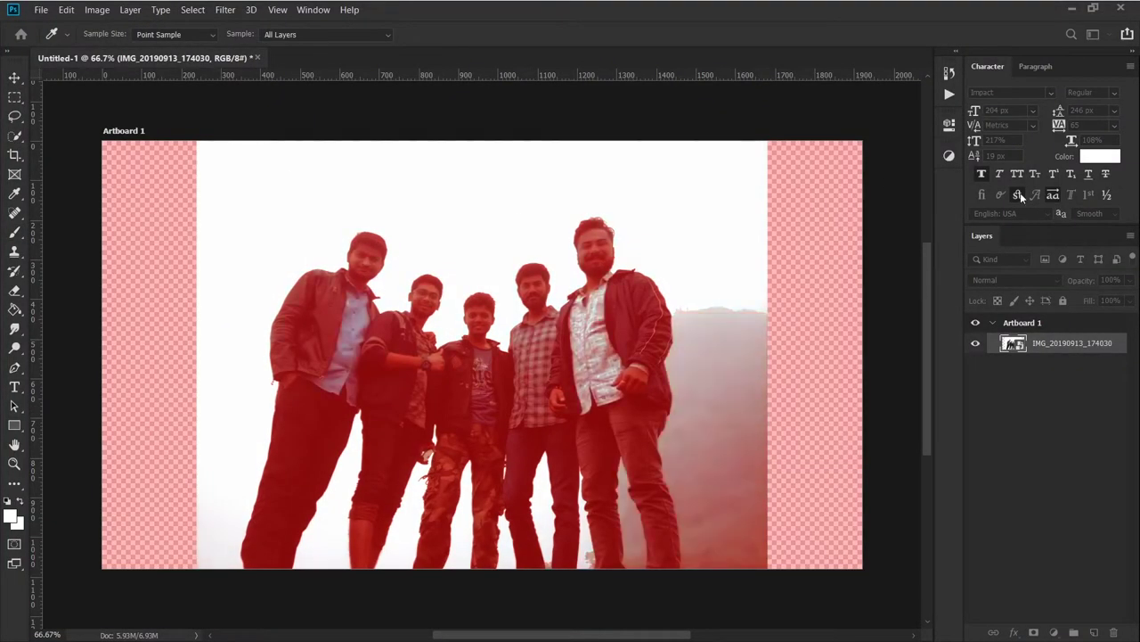
Select the five friends with Select Subject and mask away their photo's background.
key("i")
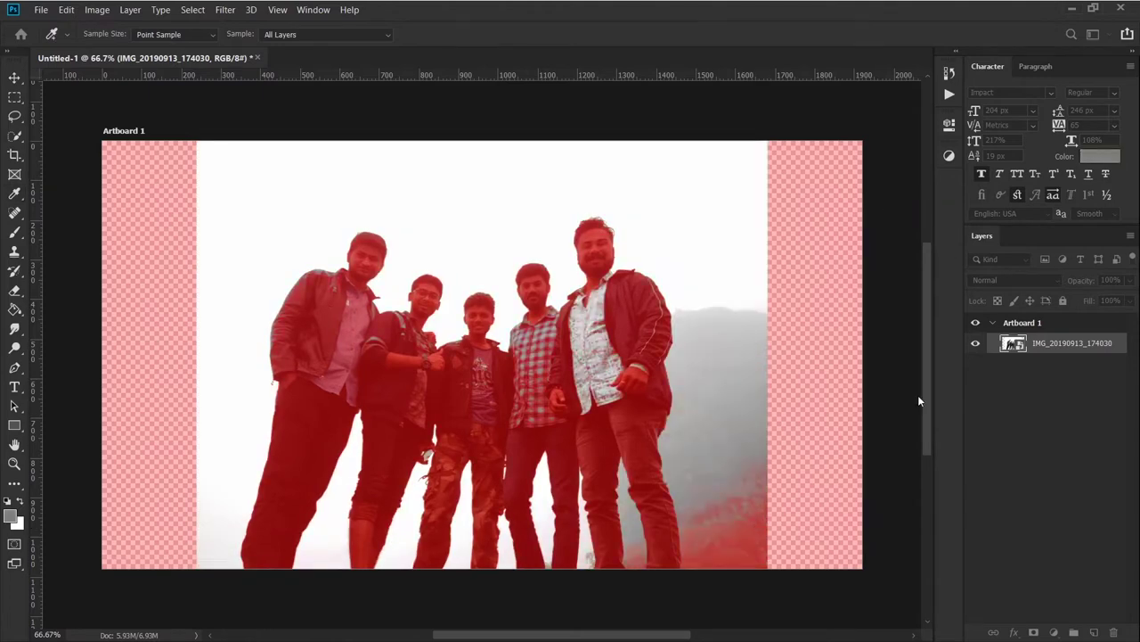
key("w")
left_click(380, 34)
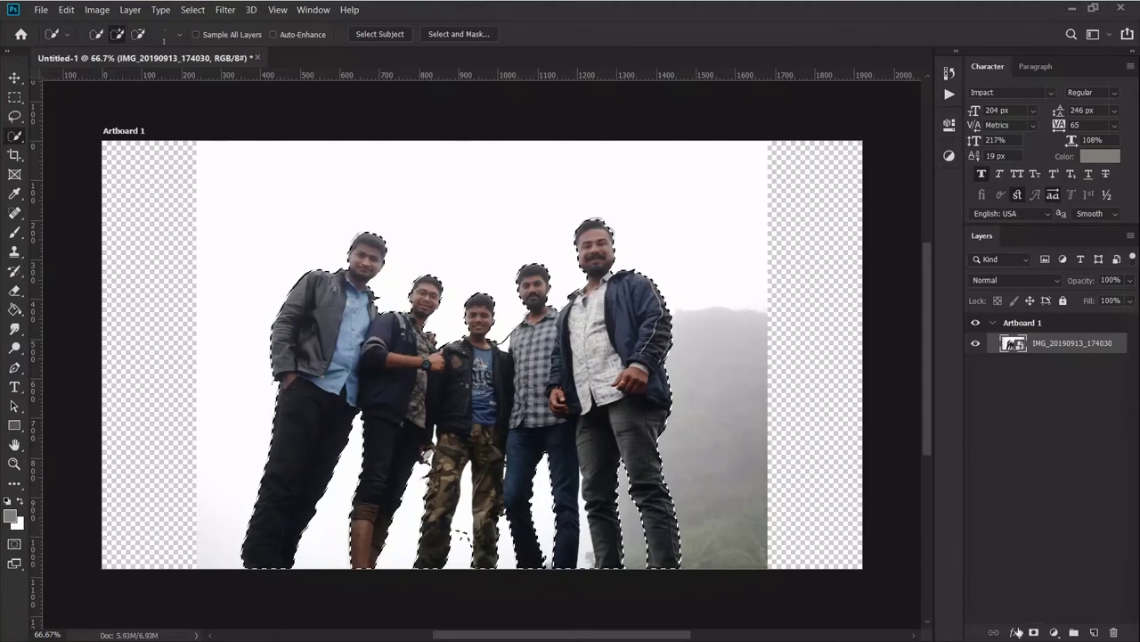
left_click(1034, 632)
left_click(977, 343)
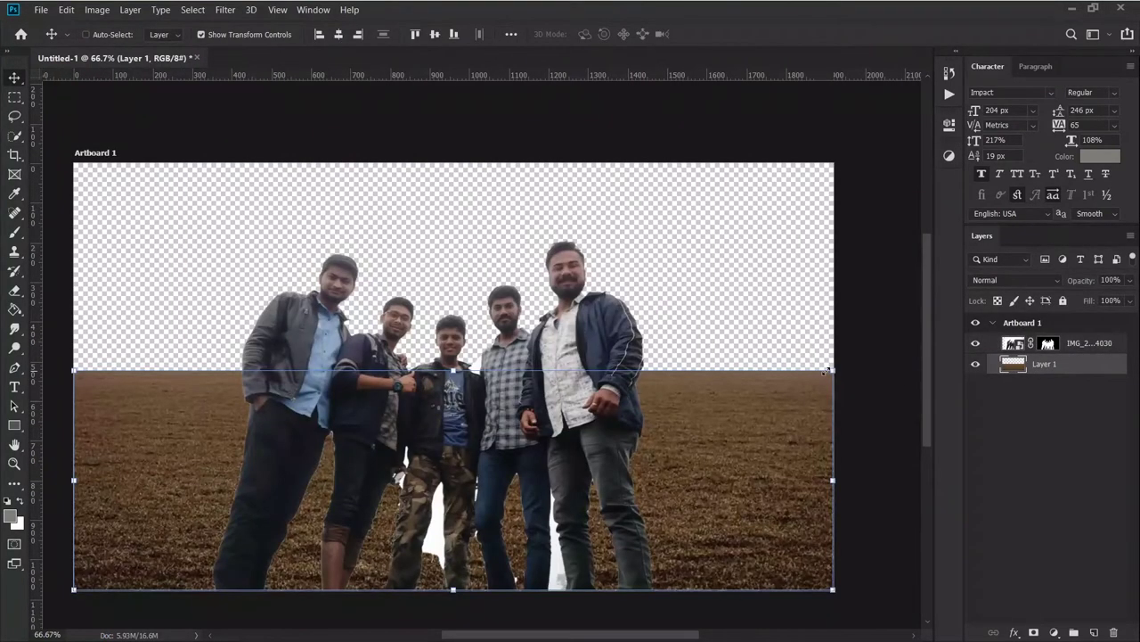
Distort the field in perspective and widen it into a low ground strip across the artboard.
left_click_drag(827, 370, 753, 370)
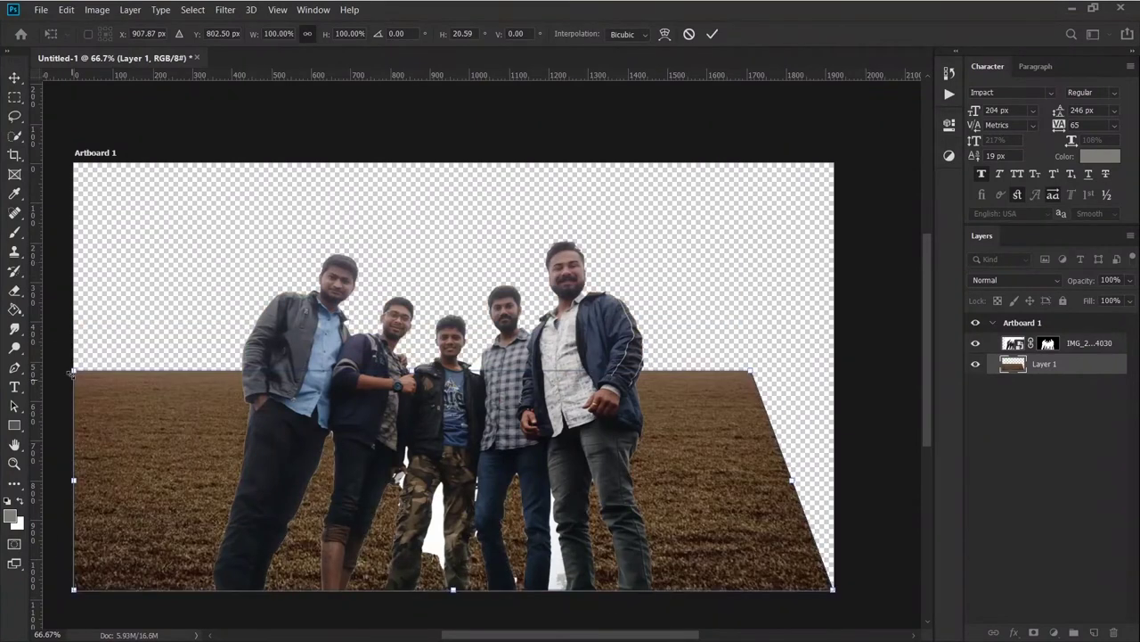
left_click_drag(71, 373, 122, 370)
mouse_move(455, 368)
left_mouse_down()
mouse_move(445, 458)
mouse_move(456, 464)
left_mouse_up()
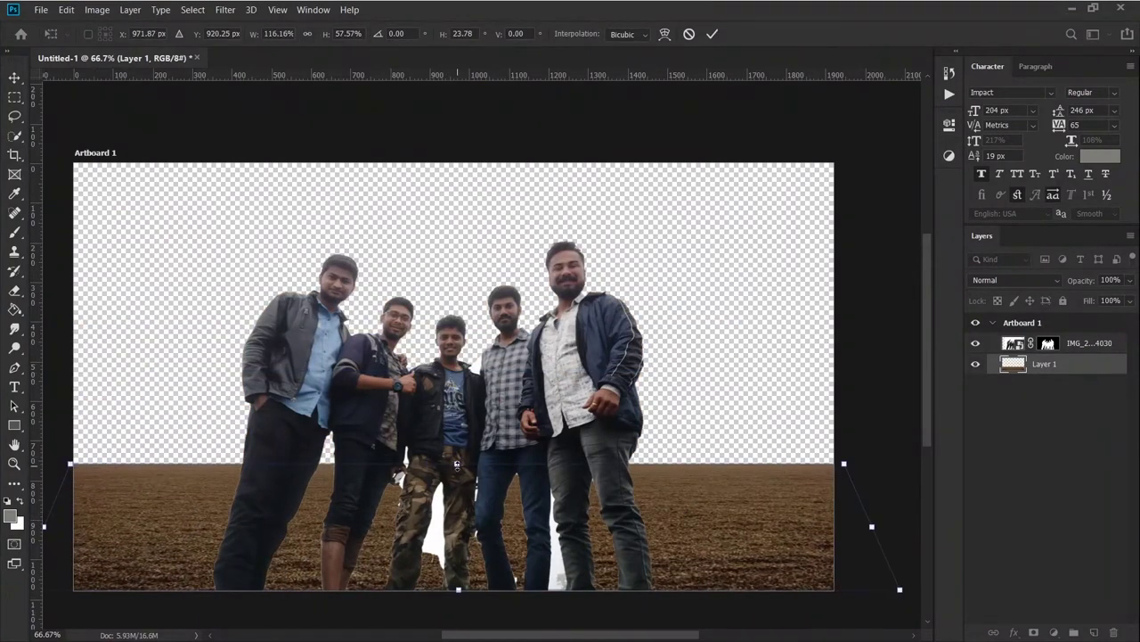
left_click_drag(456, 464, 456, 447)
left_click_drag(47, 519, 27, 519)
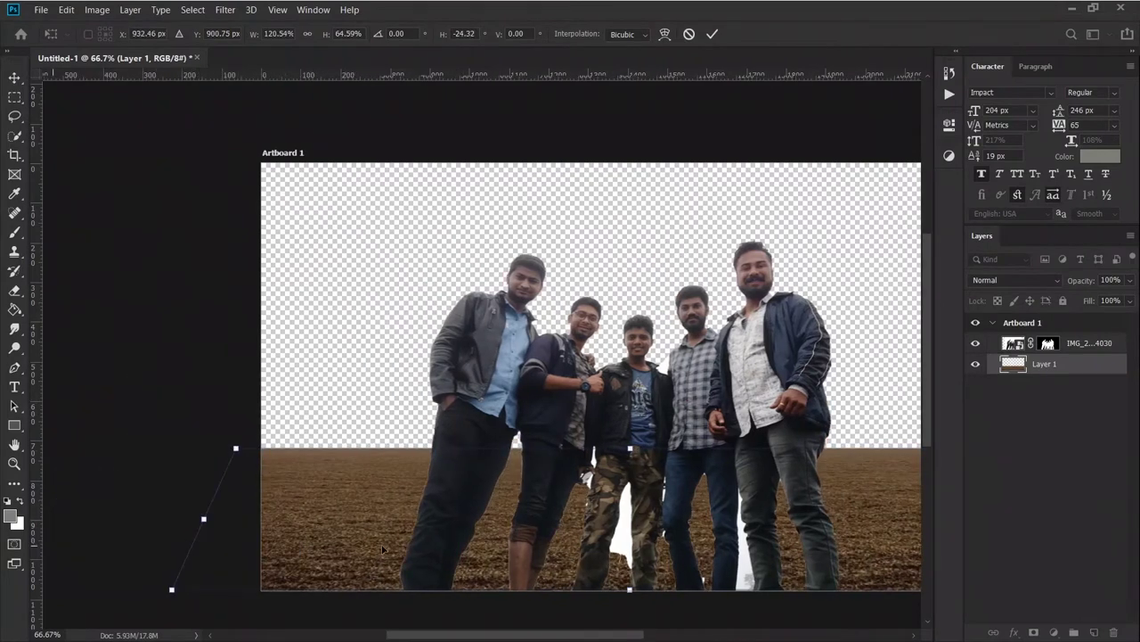
left_click_drag(833, 516, 842, 517)
left_click(713, 35)
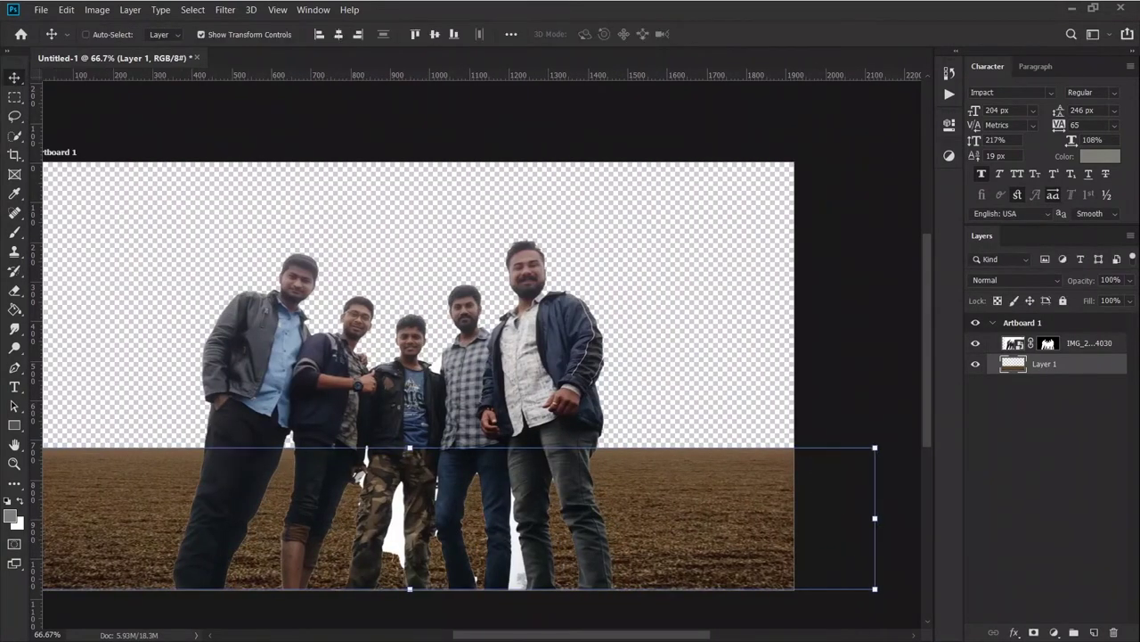
left_click_drag(1042, 370, 1042, 375)
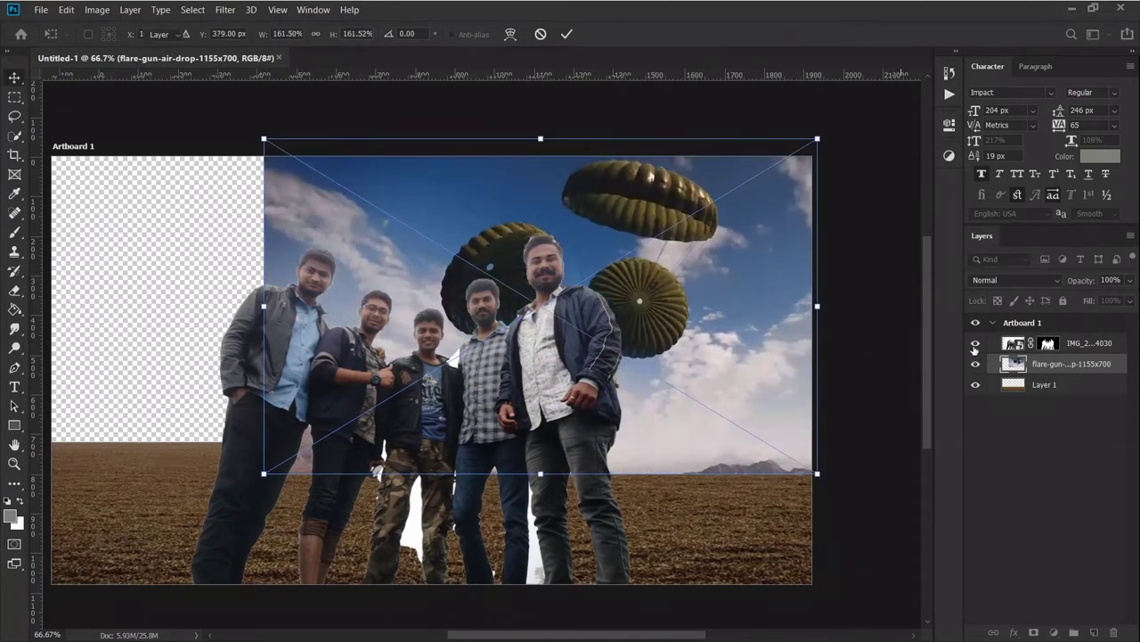
Hide the friends and field, enlarge the air-drop photo, and quick-select the parachutes and crate.
left_click(975, 344)
left_click(976, 384)
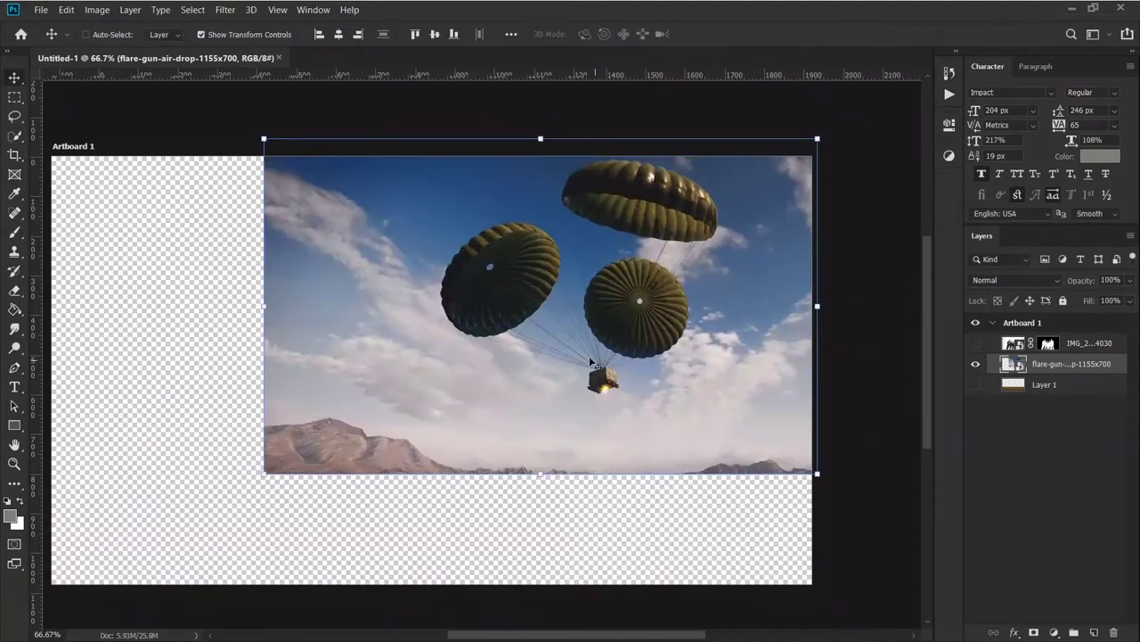
left_click_drag(264, 474, 45, 607)
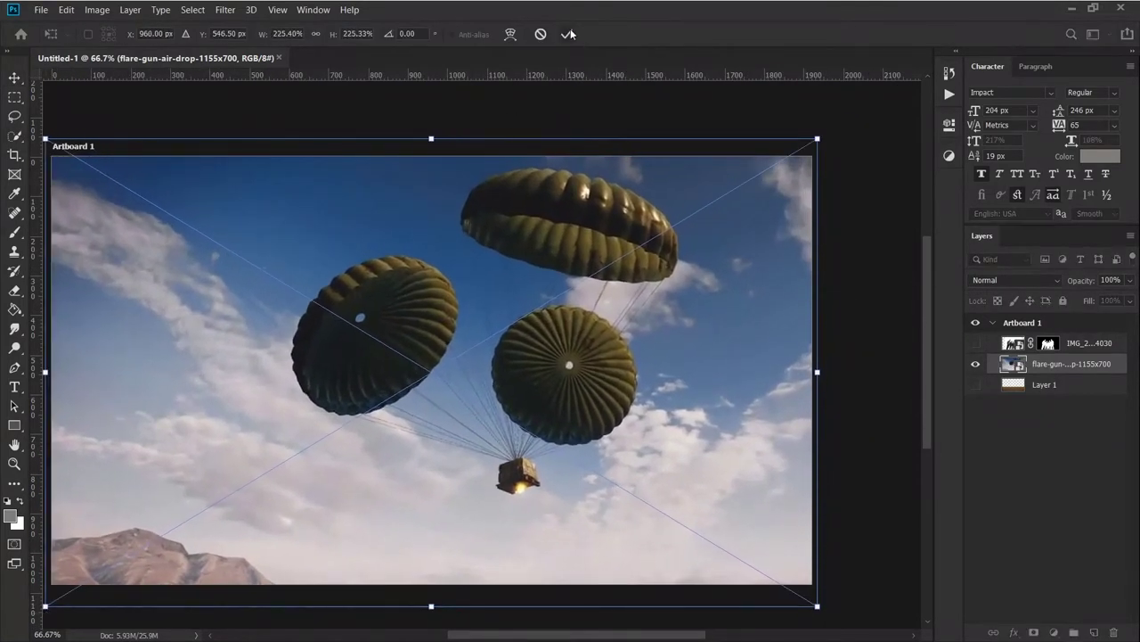
key("w")
key("bracketright")
key("bracketright")
key("bracketright")
left_click_drag(346, 286, 570, 222)
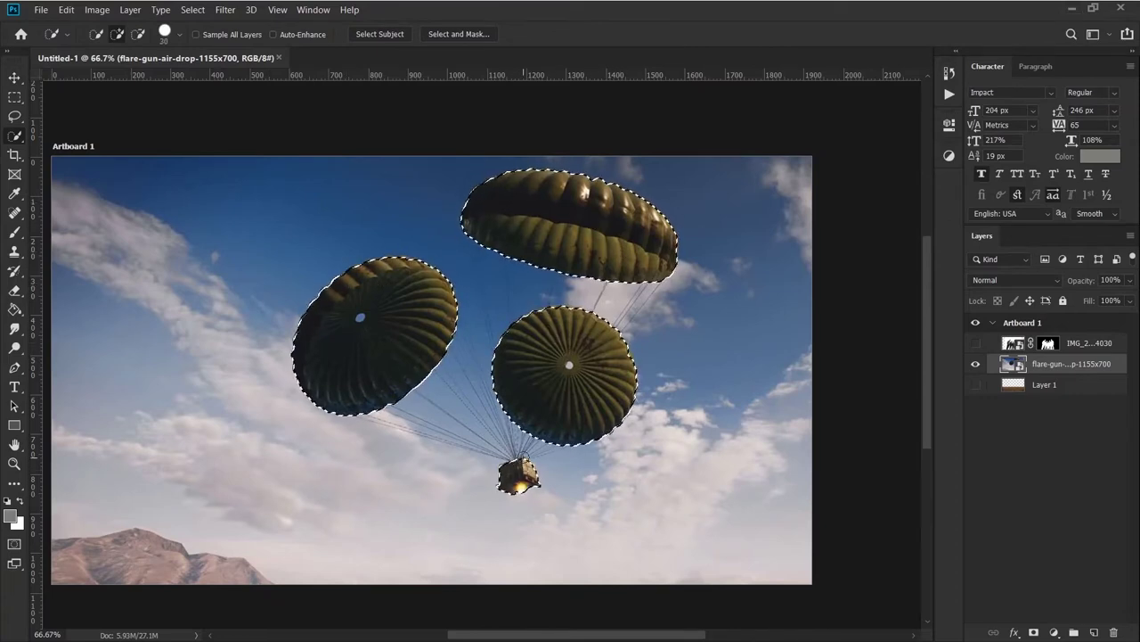
Refine the parachute selection in Select and Mask to recover the parachute lines.
left_click(460, 32)
key("0")
key("0")
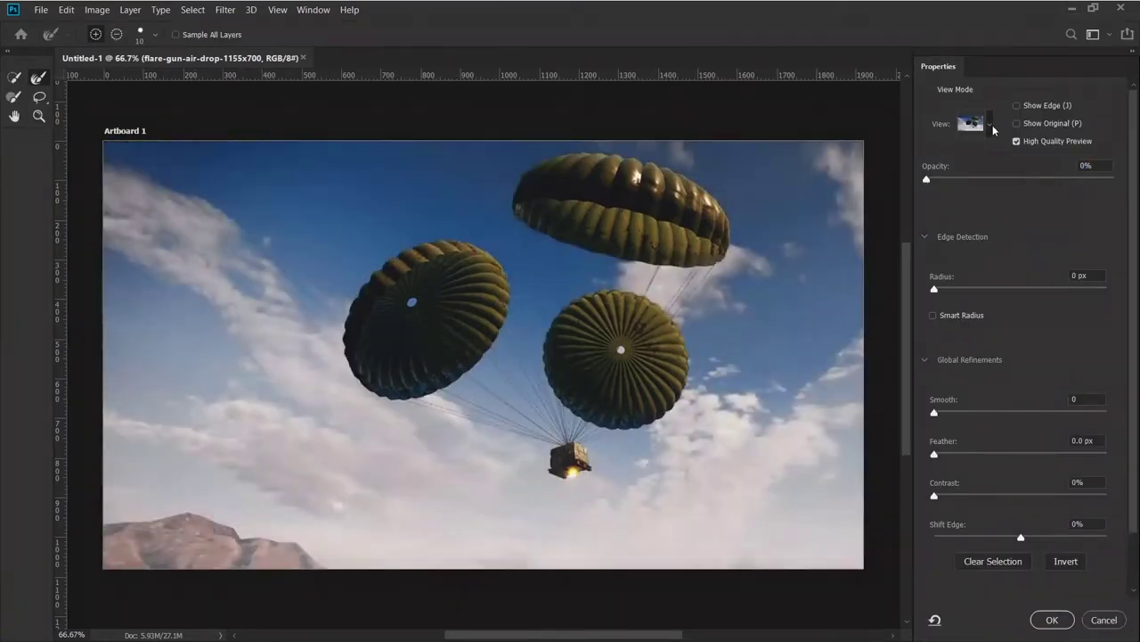
left_click_drag(1033, 178, 1114, 179)
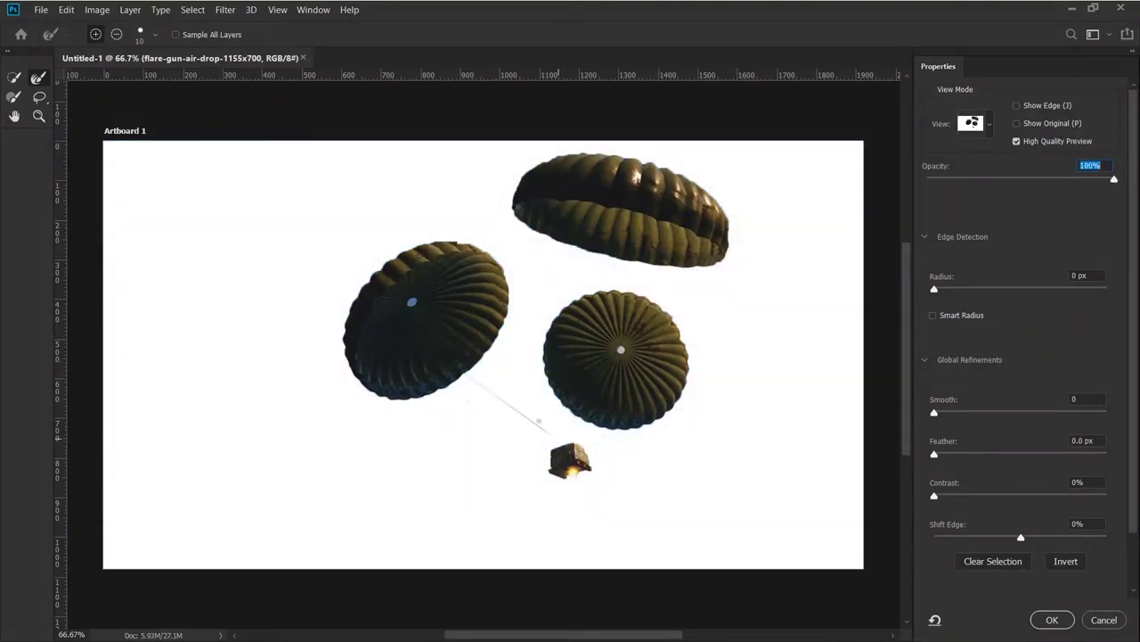
key("o")
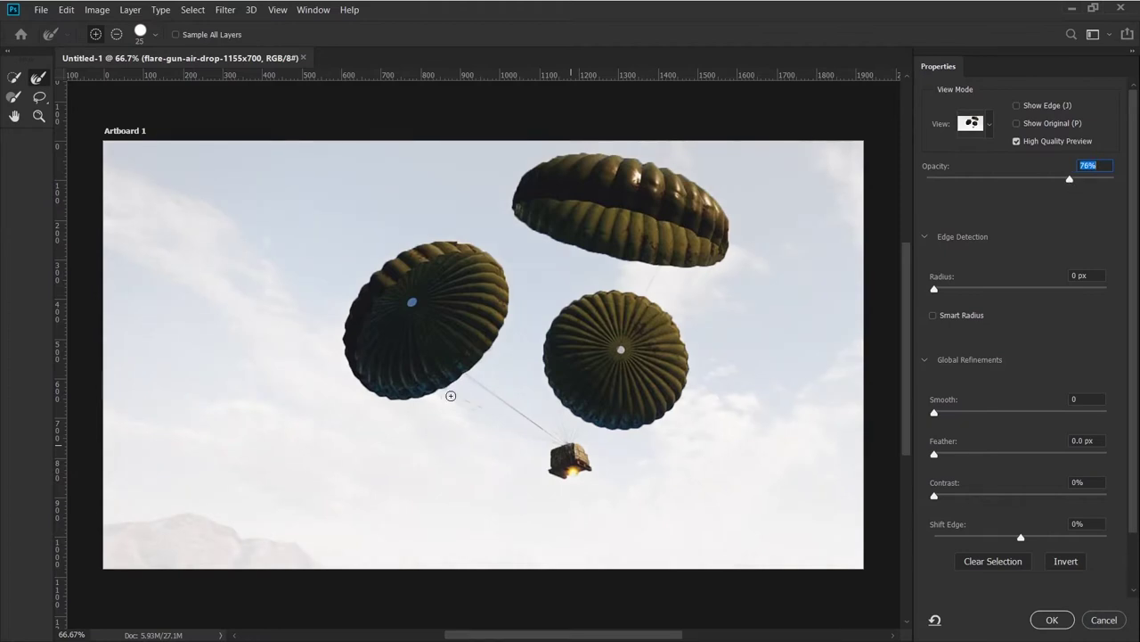
left_click_drag(563, 444, 704, 277)
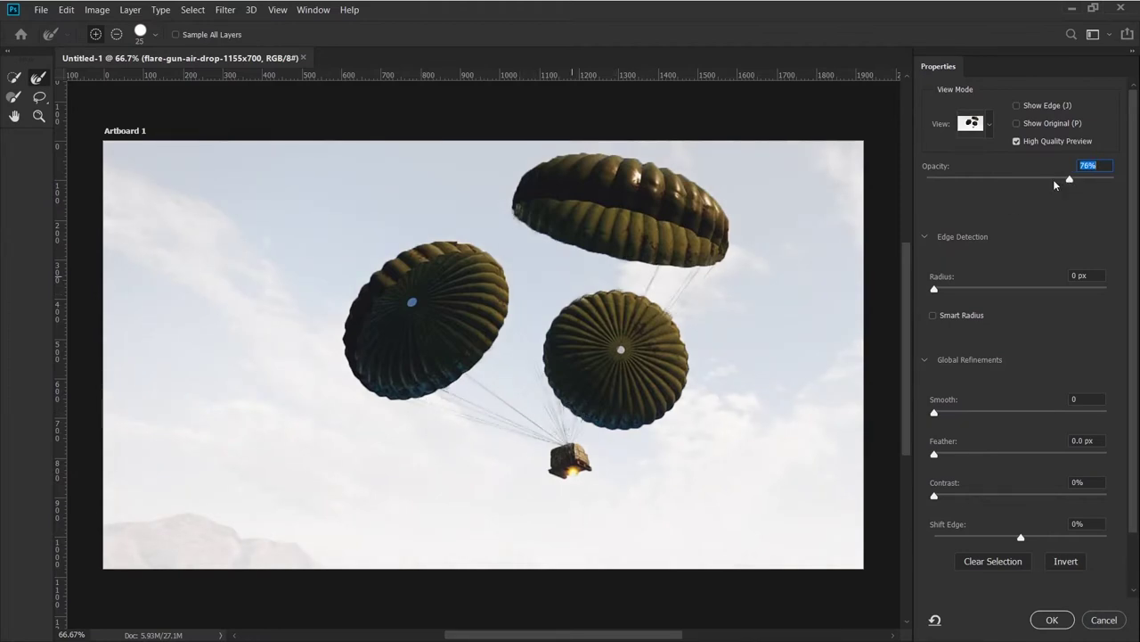
left_click(1000, 178)
type("100")
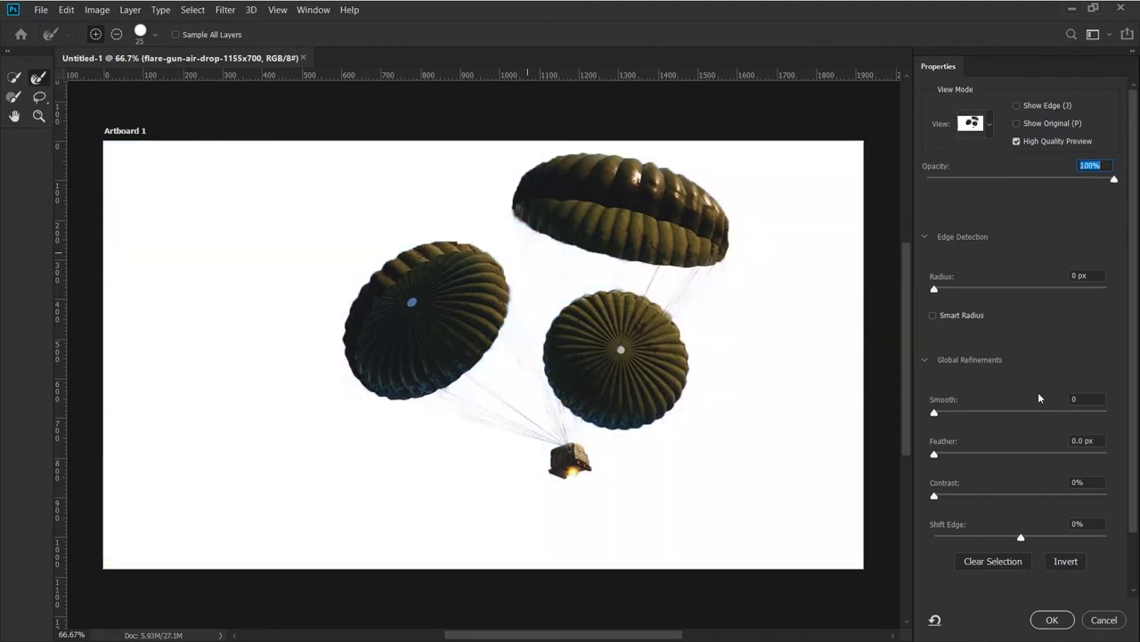
Output the refined selection as a layer mask and show the friends and field again.
left_click(1052, 619)
left_click(1034, 631)
left_click(975, 384)
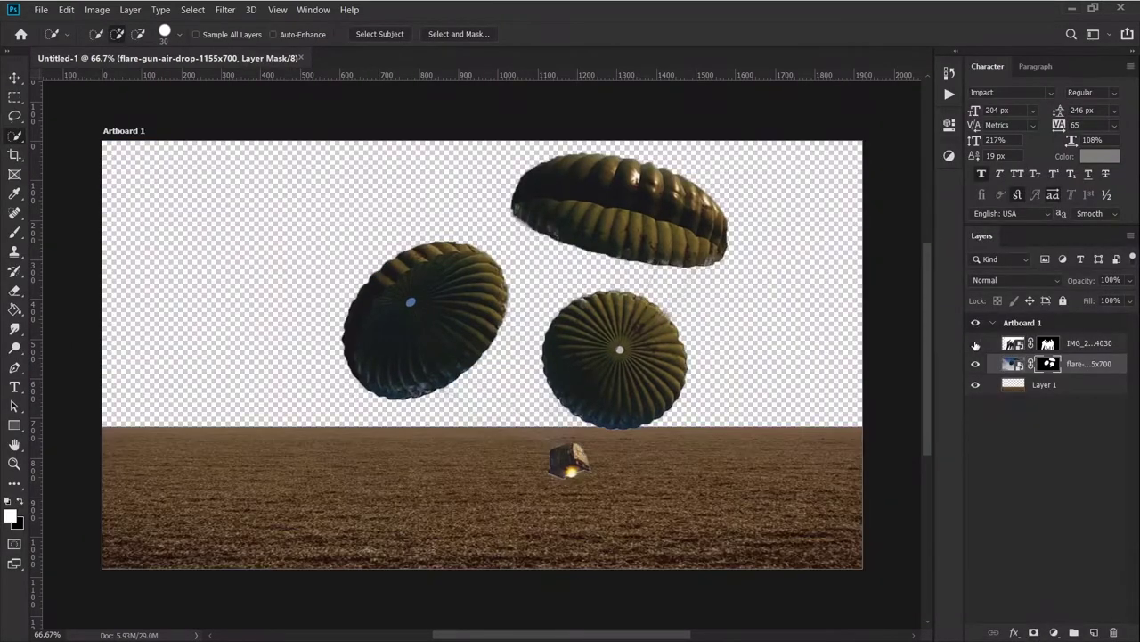
left_click(975, 342)
key("ctrl+t")
Shrink the parachutes to about a third, move them top right and rotate slightly.
left_click_drag(865, 123, 370, 425)
left_click_drag(272, 456, 781, 171)
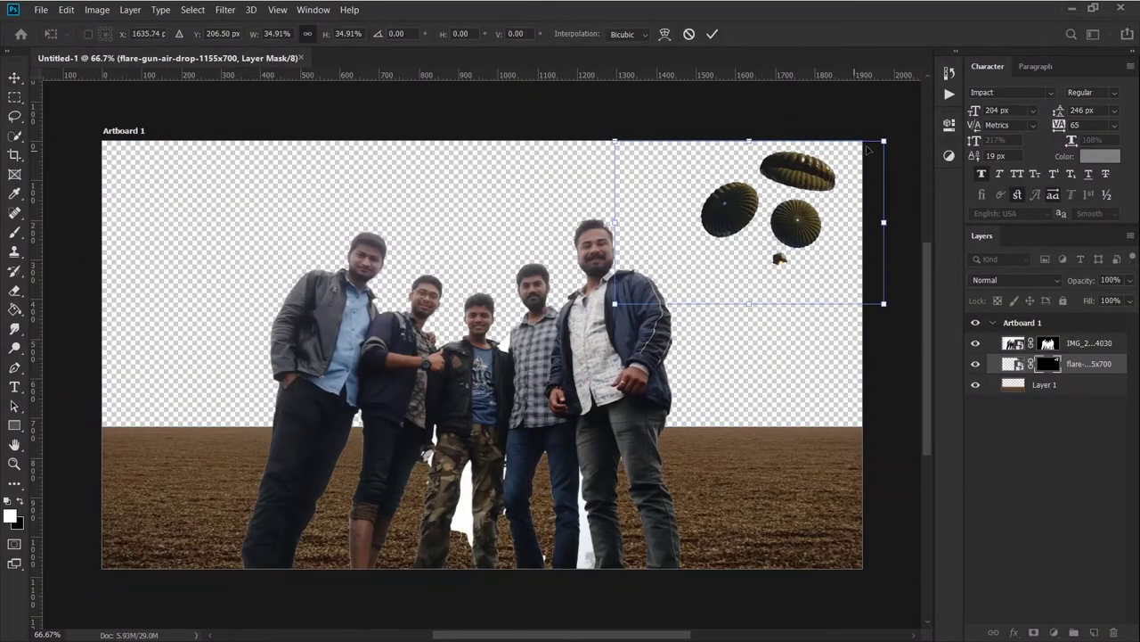
left_click_drag(873, 147, 846, 181)
key("Return")
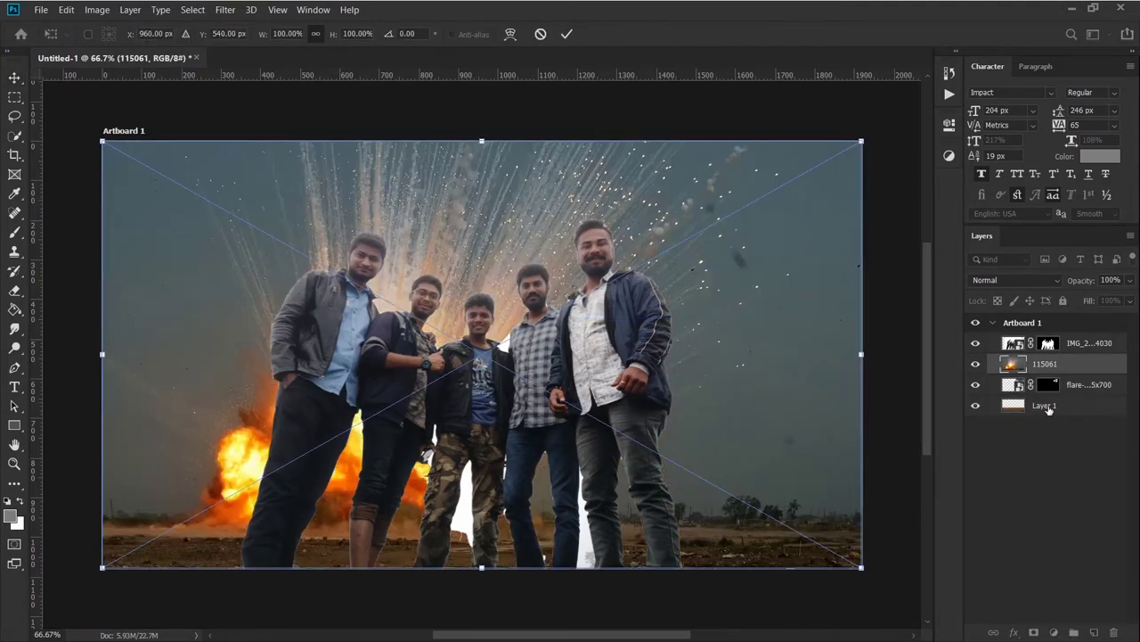
Scale the placed explosion image to fill the artboard, then place the jeep photo.
key("Return")
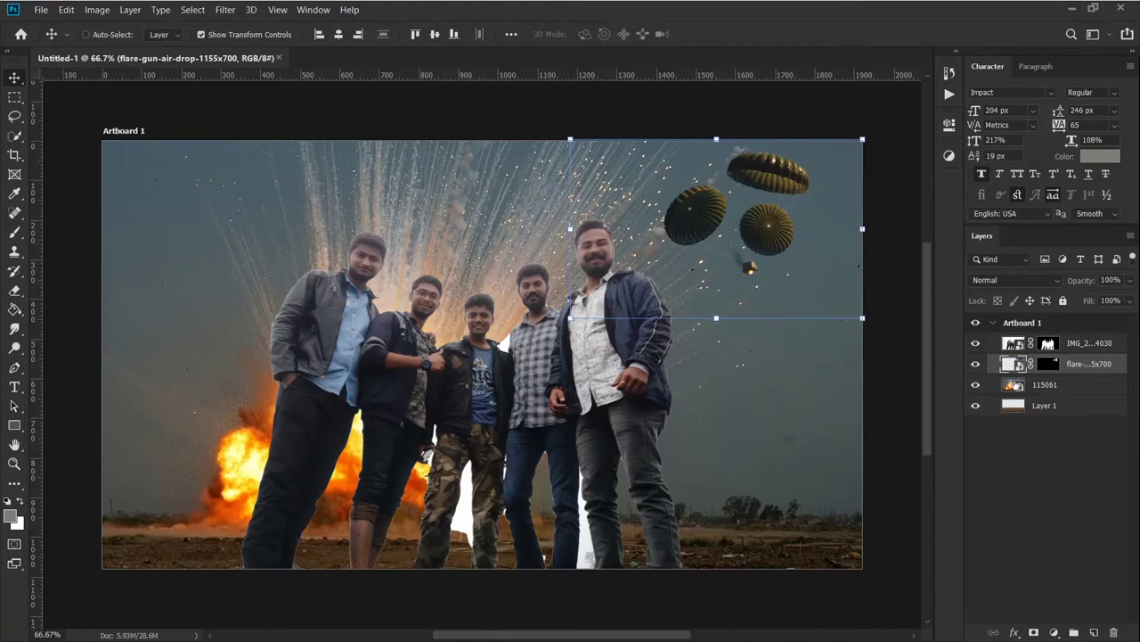
left_click(1016, 385)
key("ctrl+t")
mouse_move(912, 107)
left_mouse_down()
mouse_move(930, 80)
mouse_move(702, 82)
left_mouse_up()
key("Return")
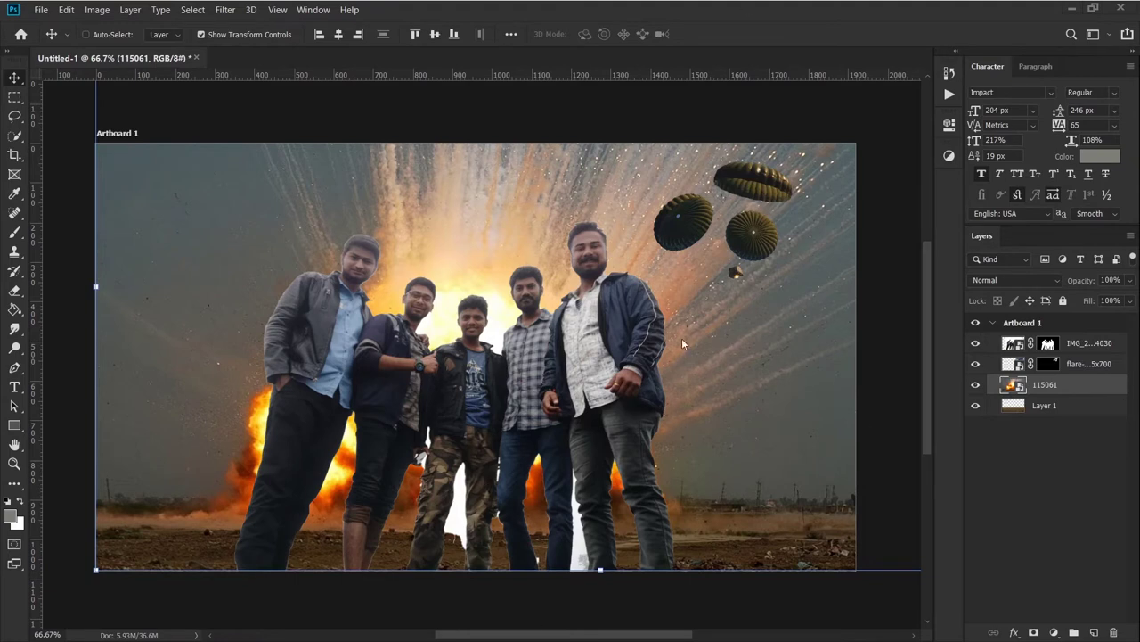
left_click_drag(154, 637, 161, 204)
key("Return")
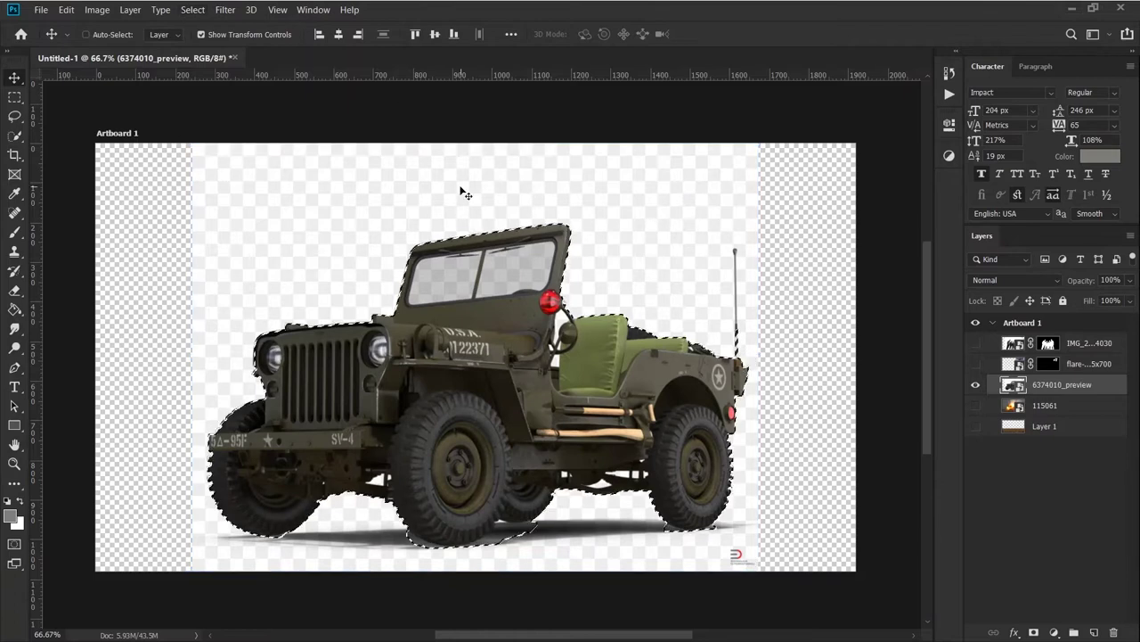
Refine the jeep selection to include its ground shadow, wheel shadows, antenna and windshield panes.
key("ctrl+alt+r")
left_click_drag(497, 527, 686, 528)
left_click_drag(370, 532, 446, 538)
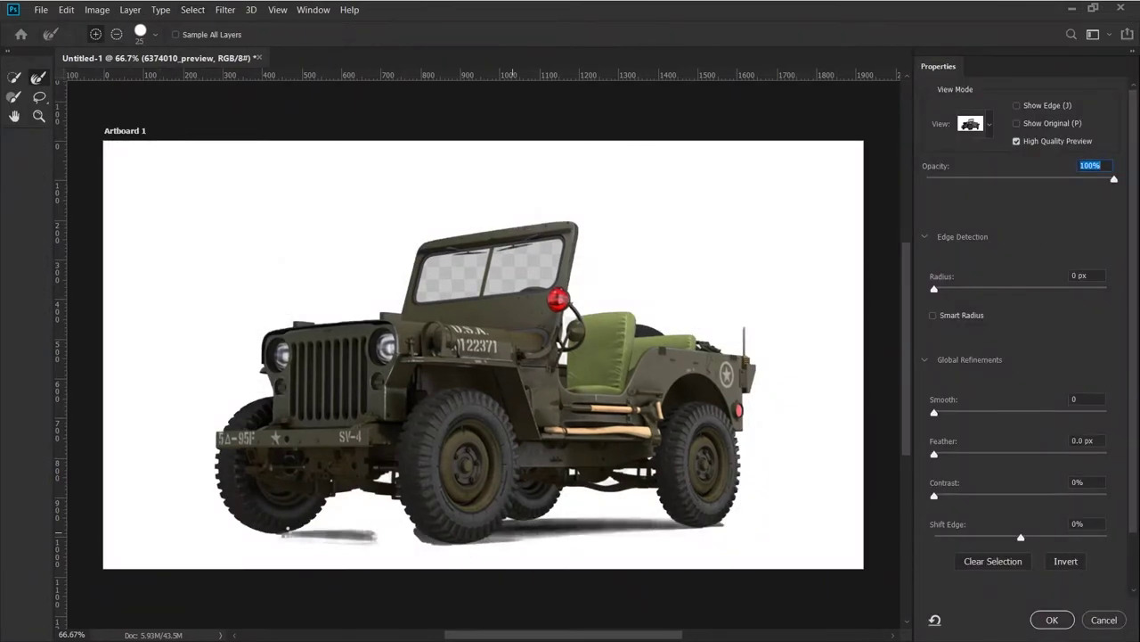
mouse_move(744, 323)
left_mouse_down()
mouse_move(743, 334)
mouse_move(741, 231)
left_mouse_up()
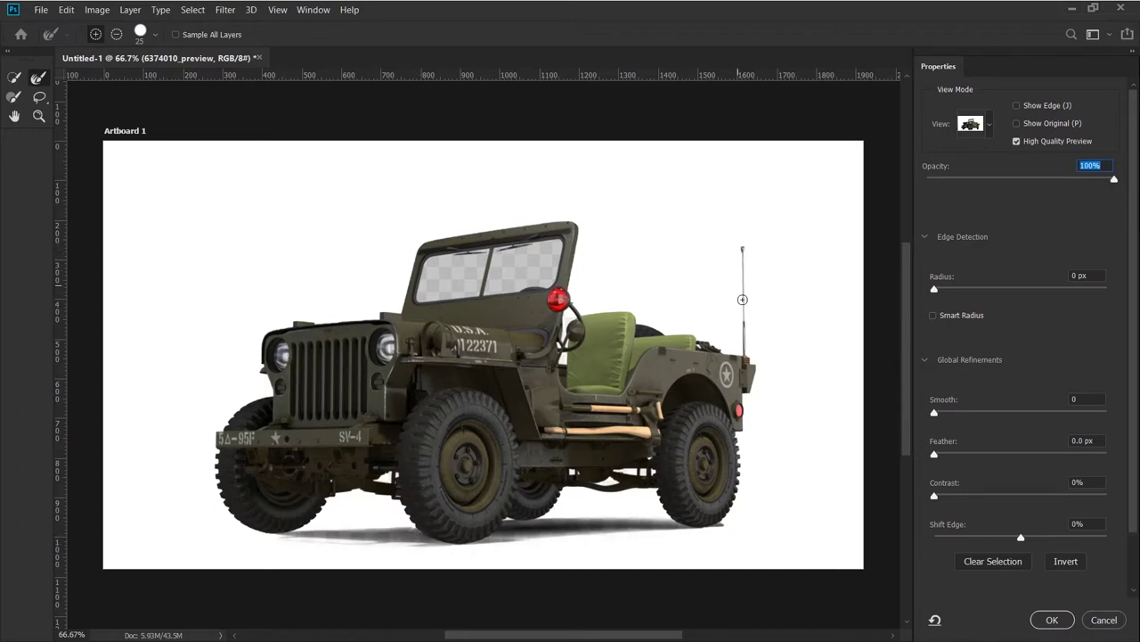
key("w")
left_click_drag(523, 259, 454, 272)
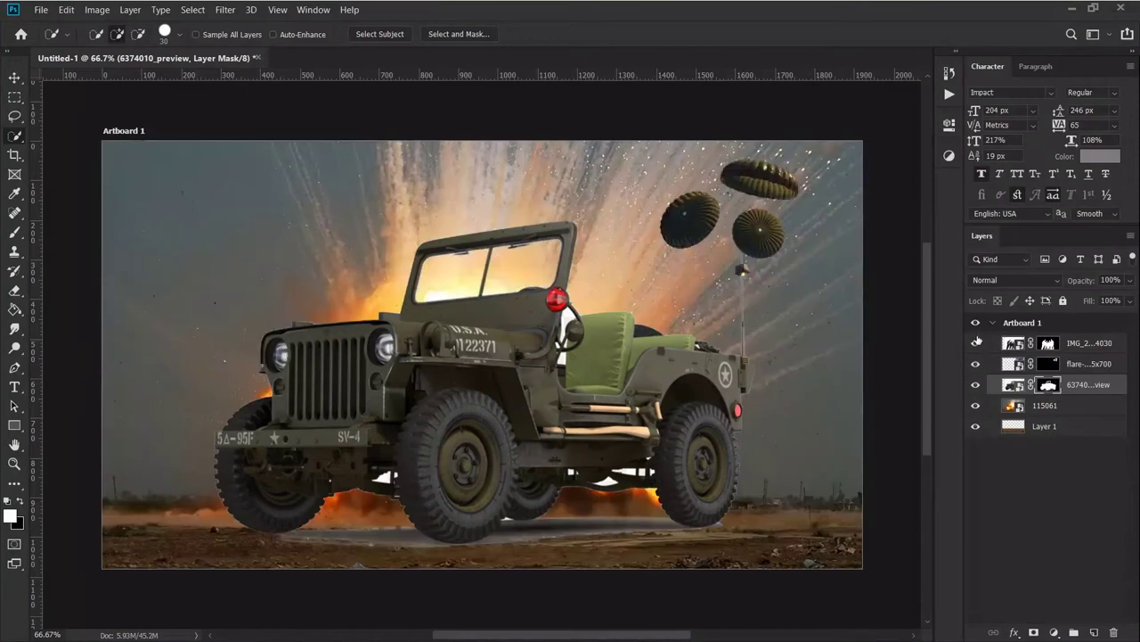
Refine the jeep mask, painting out the gap behind the mirror arm and patches under the frame.
left_click(975, 384, "alt")
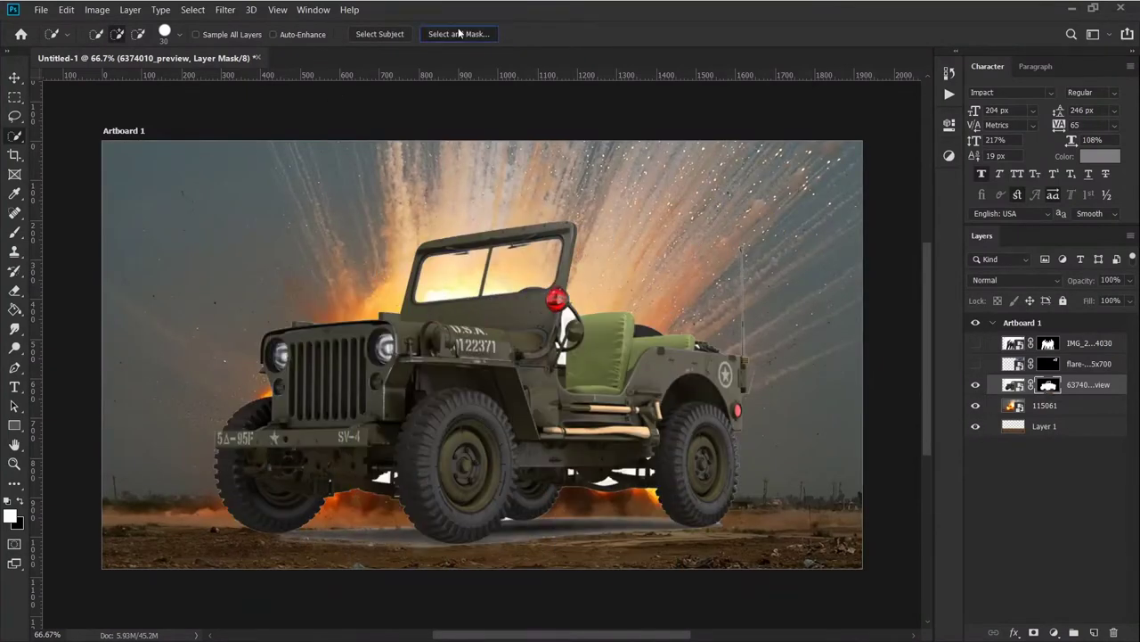
left_click(458, 33)
key("b")
scroll(336, 341, "up", 5)
mouse_move(426, 267)
left_mouse_down()
mouse_move(417, 457)
mouse_move(396, 408)
mouse_move(527, 397)
mouse_move(214, 392)
left_mouse_up()
key("bracketleft")
key("bracketleft")
key("bracketleft")
scroll(433, 476, "down", 5)
scroll(433, 476, "right", 5)
key("bracketright")
key("bracketright")
key("bracketright")
key("bracketleft")
key("bracketleft")
key("bracketleft")
left_click_drag(559, 335, 578, 325)
Refine the jeep mask's soft edges and apply the refined mask.
key("r")
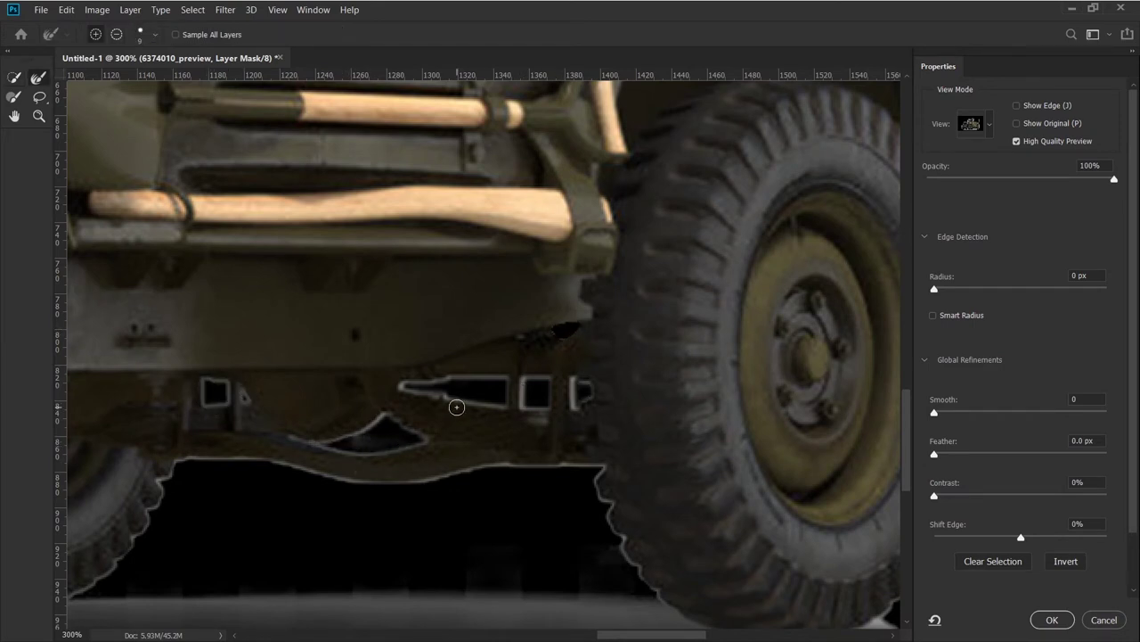
scroll(490, 423, "down", 3)
scroll(495, 432, "right", 5)
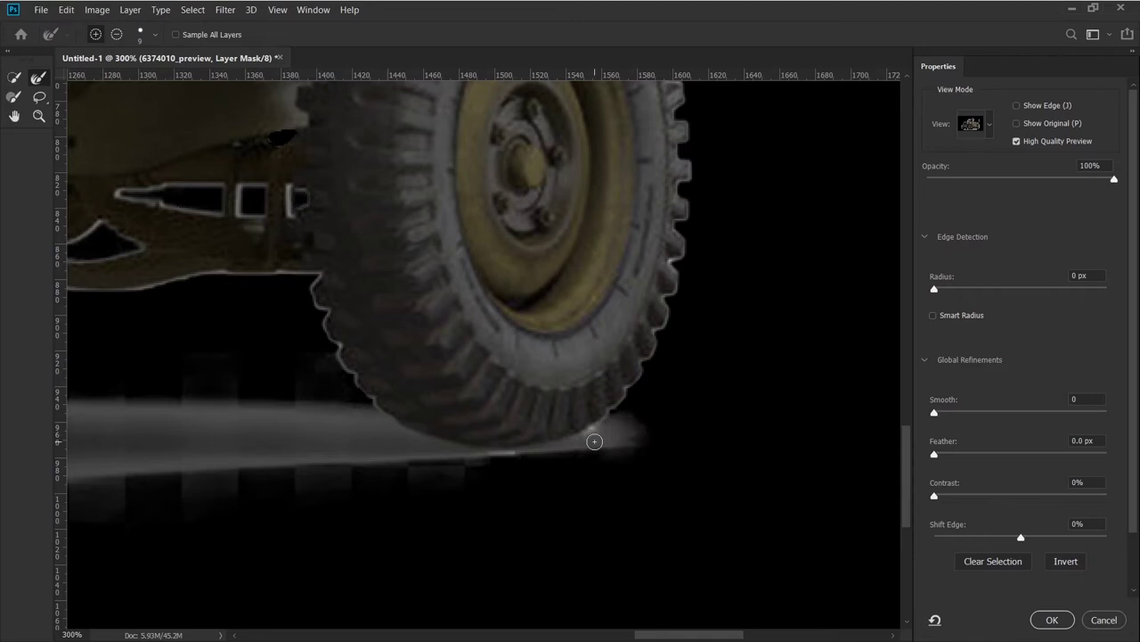
key("ctrl+minus")
key("ctrl+minus")
key("ctrl+minus")
left_click(1052, 620)
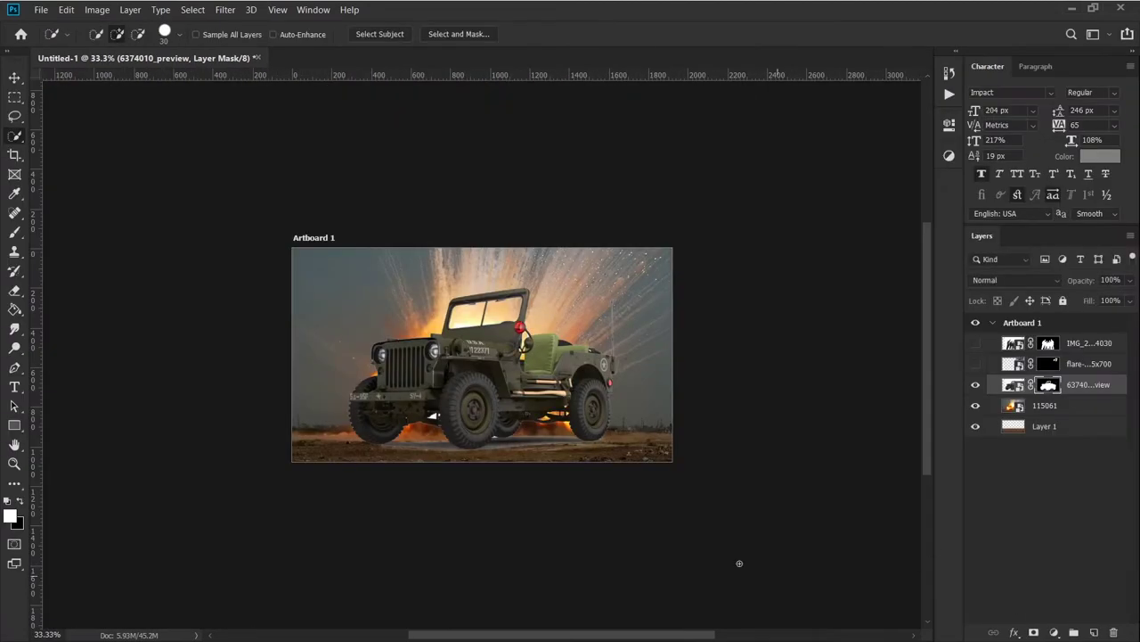
Move the jeep and shrink it to about 43% in the lower-right corner.
key("ctrl+plus")
key("v")
left_click_drag(508, 419, 544, 445)
key("ctrl+t")
mouse_move(891, 606)
left_mouse_down()
mouse_move(713, 446)
mouse_move(886, 604)
mouse_move(862, 567)
left_mouse_up()
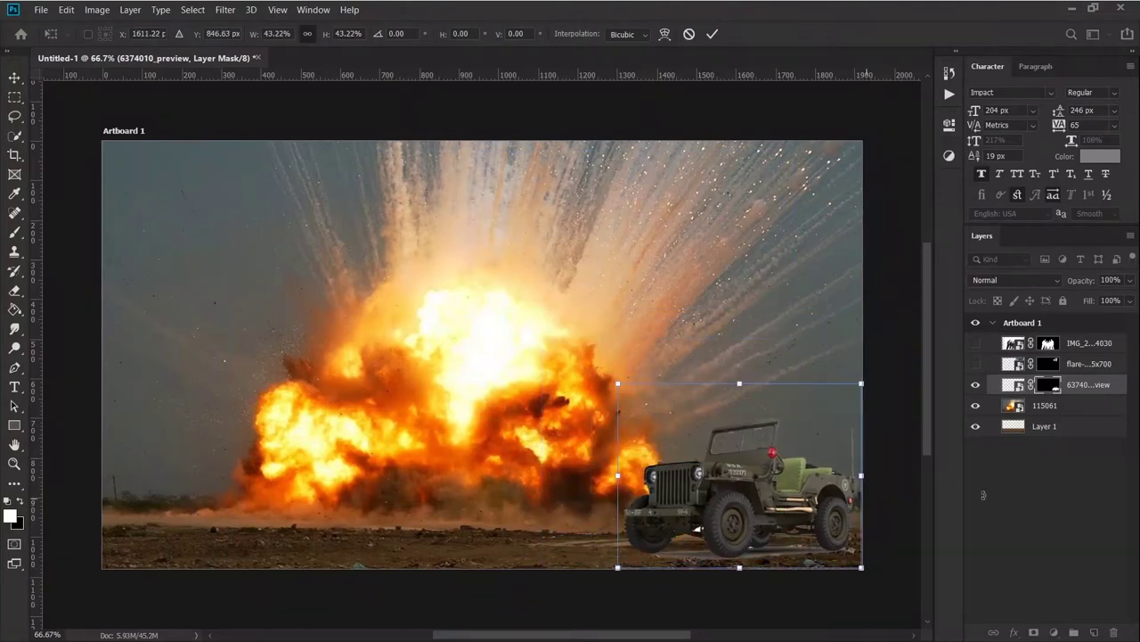
key("Return")
left_click(975, 344)
Open the friends' layer mask in Select and Mask and remove the white patch beside the shirt.
left_click(1048, 343)
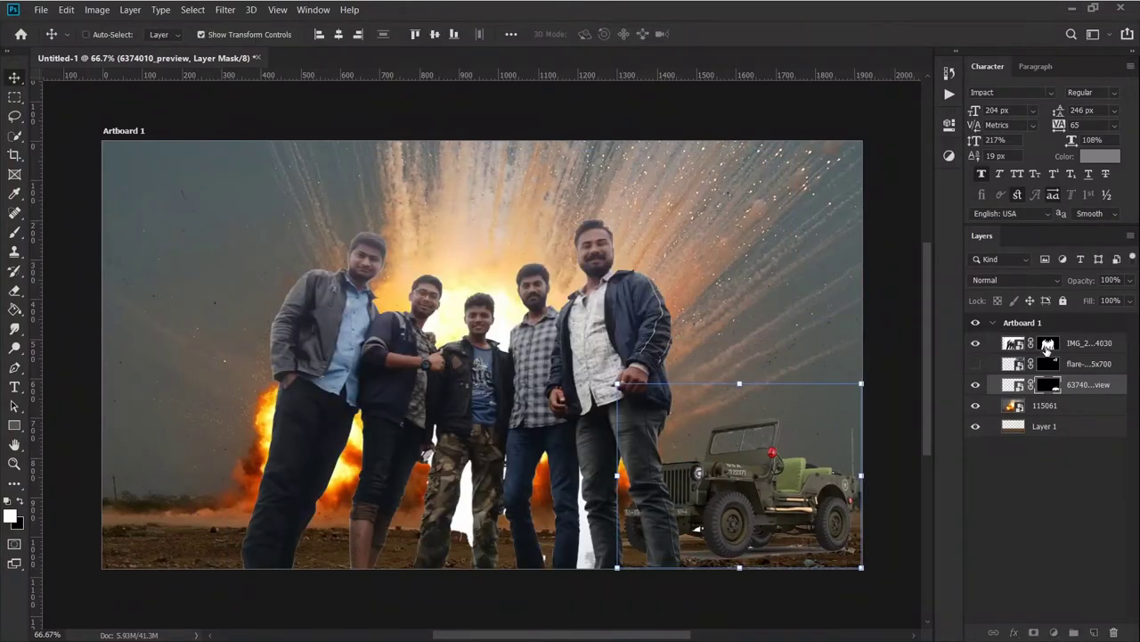
key("w")
left_click(455, 34)
key("ctrl+plus")
key("ctrl+plus")
key("ctrl+plus")
key("w")
left_click(593, 285, "alt")
Subtract the white gaps between the trouser legs, around the hand and along the jeans edges.
scroll(386, 375, "down", 10)
left_click(387, 375, "alt")
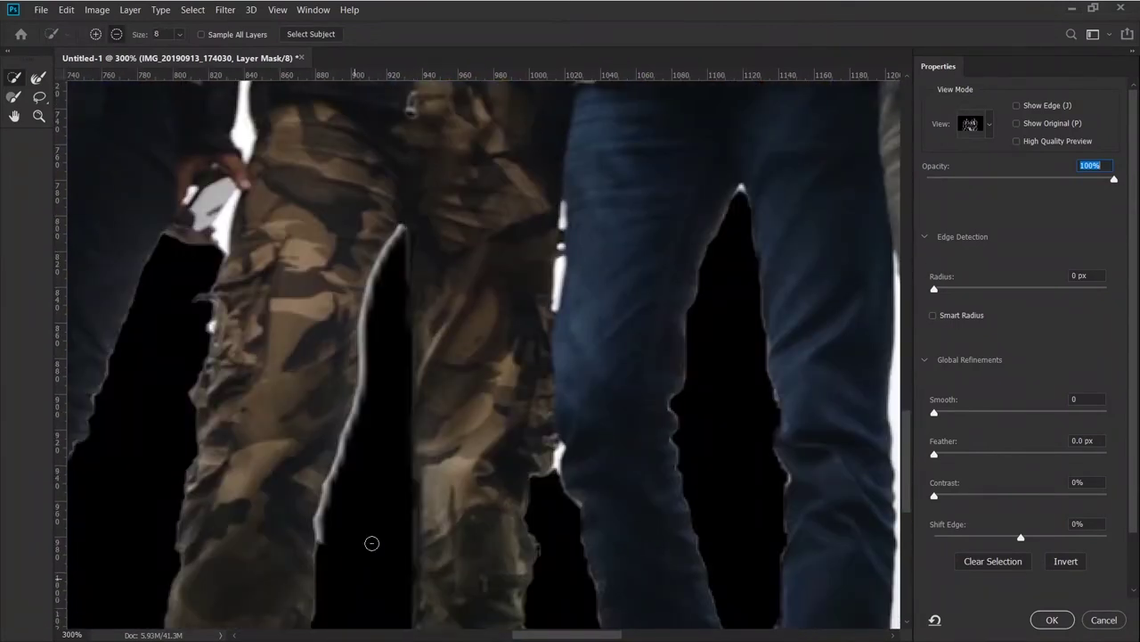
left_click_drag(207, 319, 246, 146)
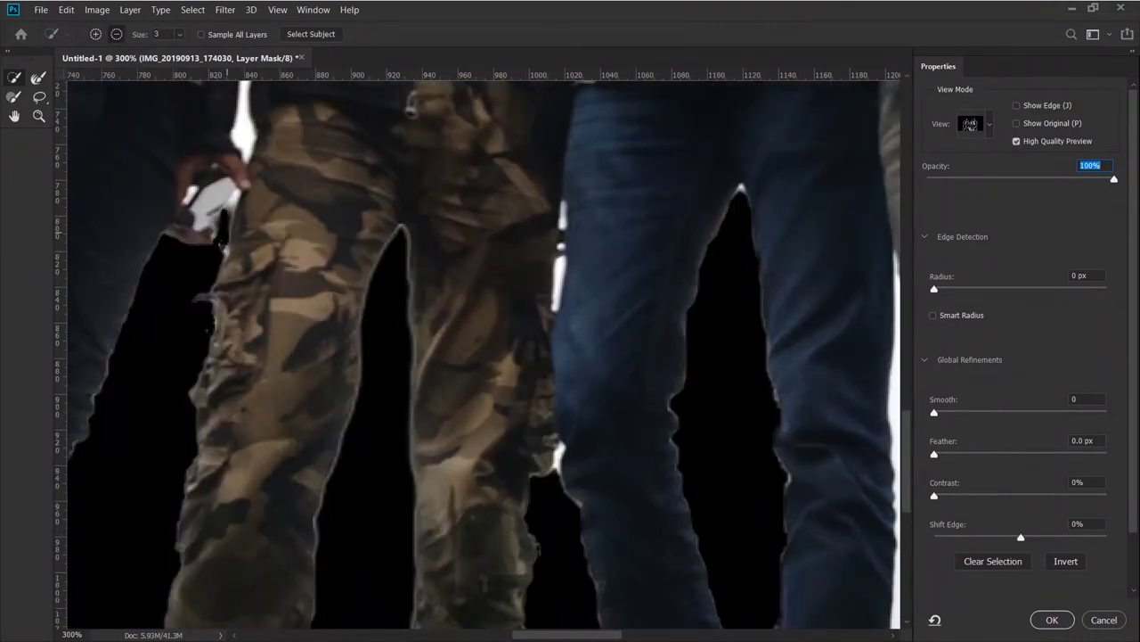
scroll(419, 298, "right", 3)
left_click_drag(411, 272, 412, 321)
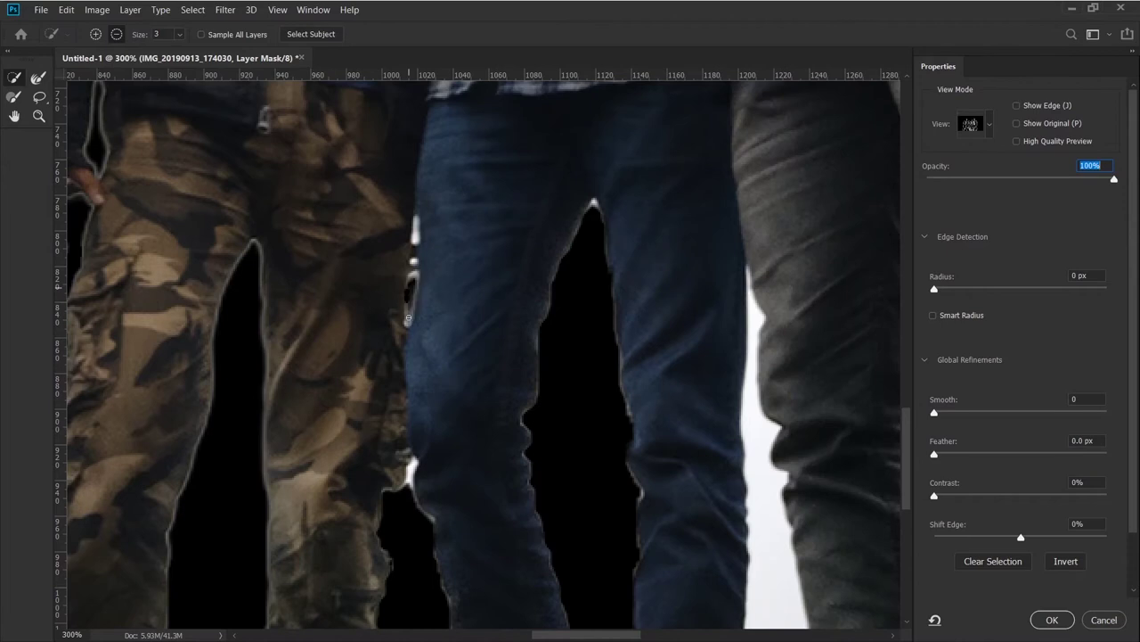
left_click_drag(412, 459, 412, 486)
left_click_drag(415, 219, 415, 245)
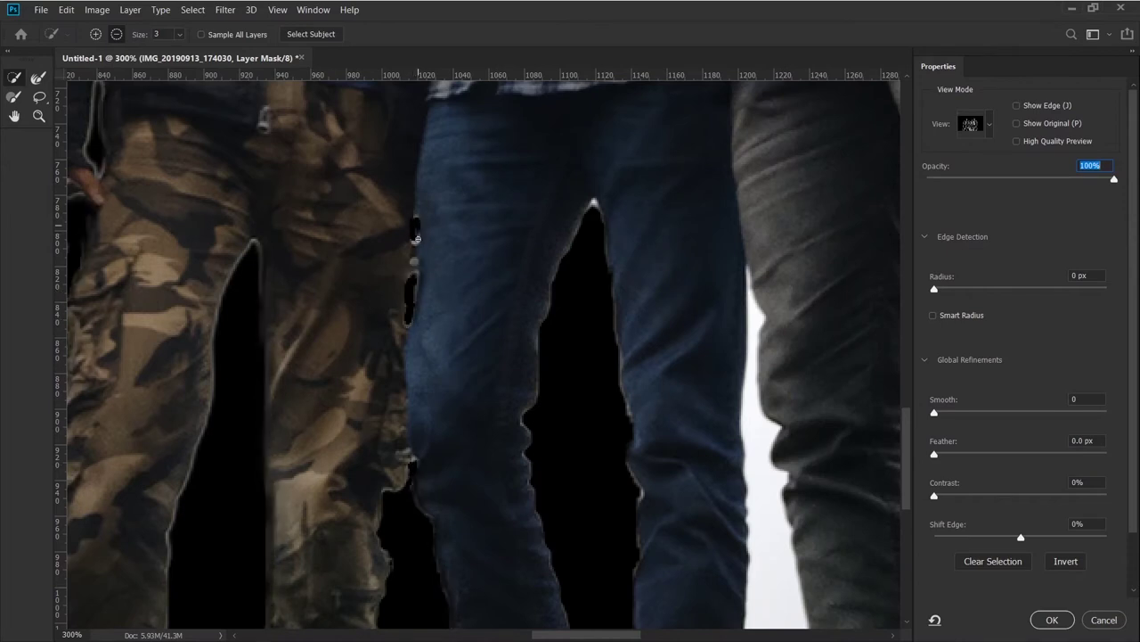
left_click_drag(727, 447, 755, 420)
Apply the refined friends mask and show the parachutes and flares layer again.
scroll(445, 484, "right", 3)
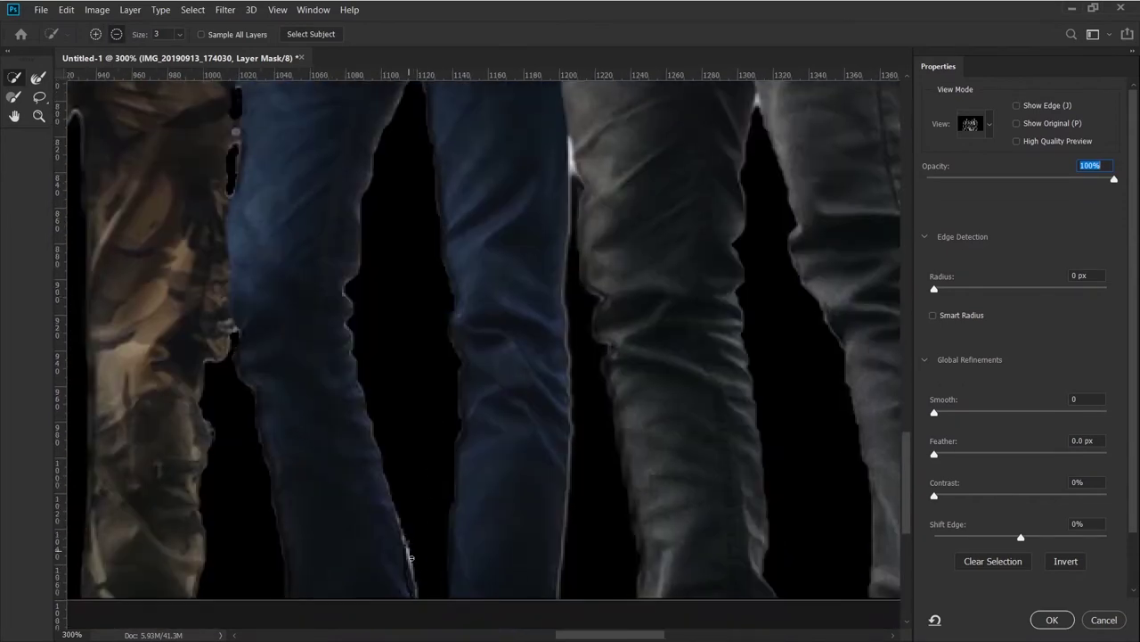
scroll(504, 345, "up", 2)
key("ctrl+minus")
key("ctrl+minus")
key("ctrl+minus")
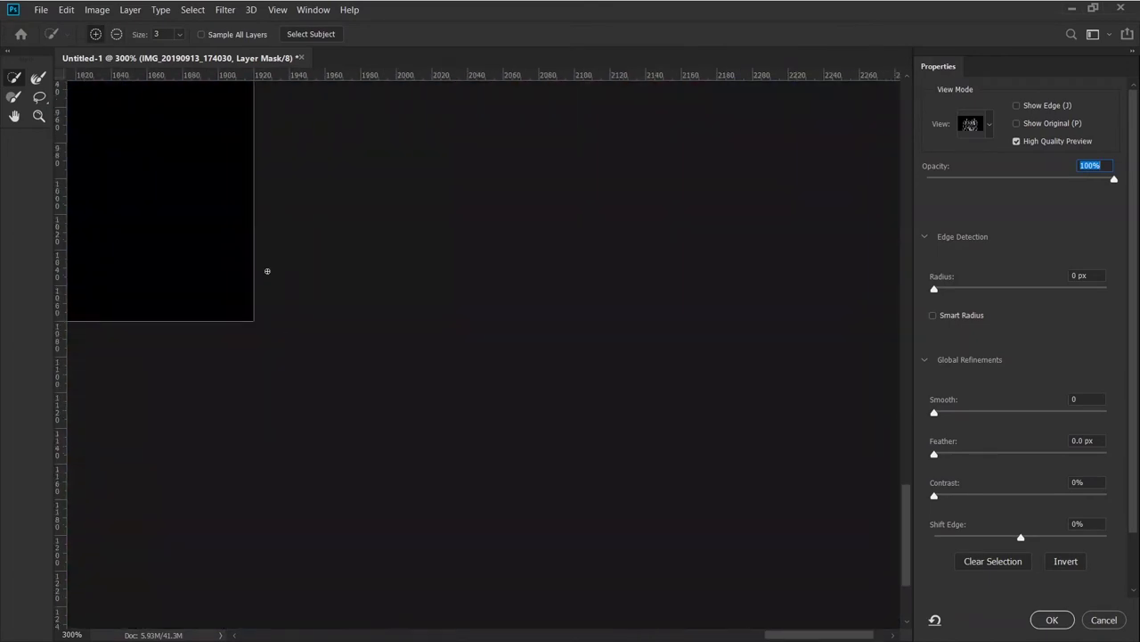
key("ctrl+minus")
key("ctrl+minus")
key("Return")
key("ctrl+plus")
left_click(975, 363)
Skew the jeep to match the ground and narrow it from its left side.
left_click(1088, 384)
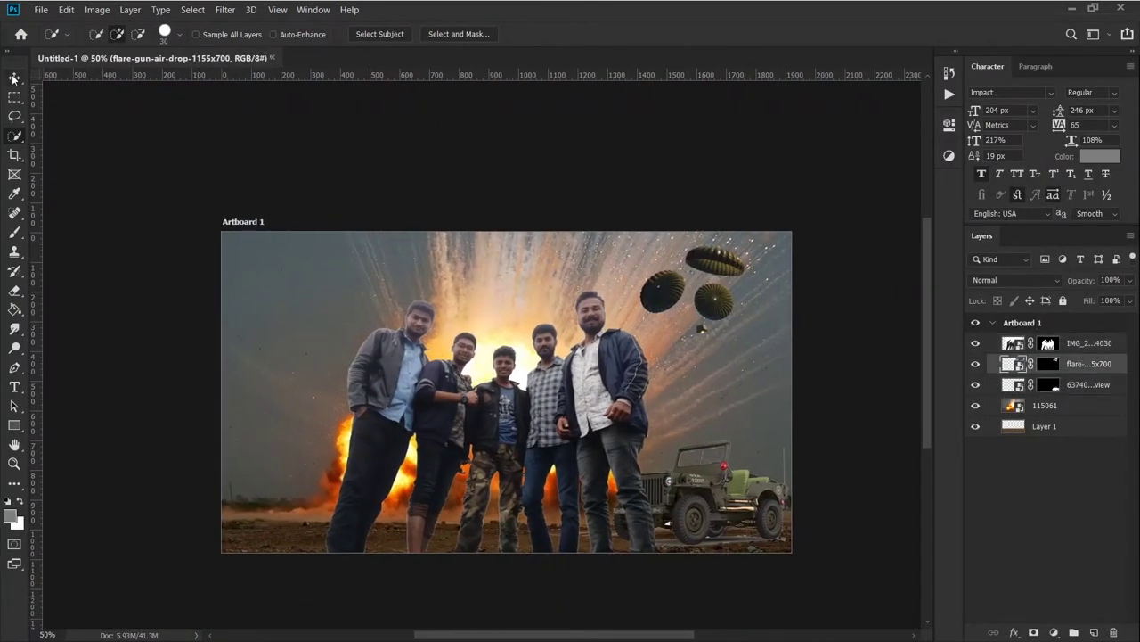
key("v")
left_click_drag(792, 415, 792, 439)
left_click_drag(793, 550, 792, 547)
left_click_drag(715, 506, 792, 444)
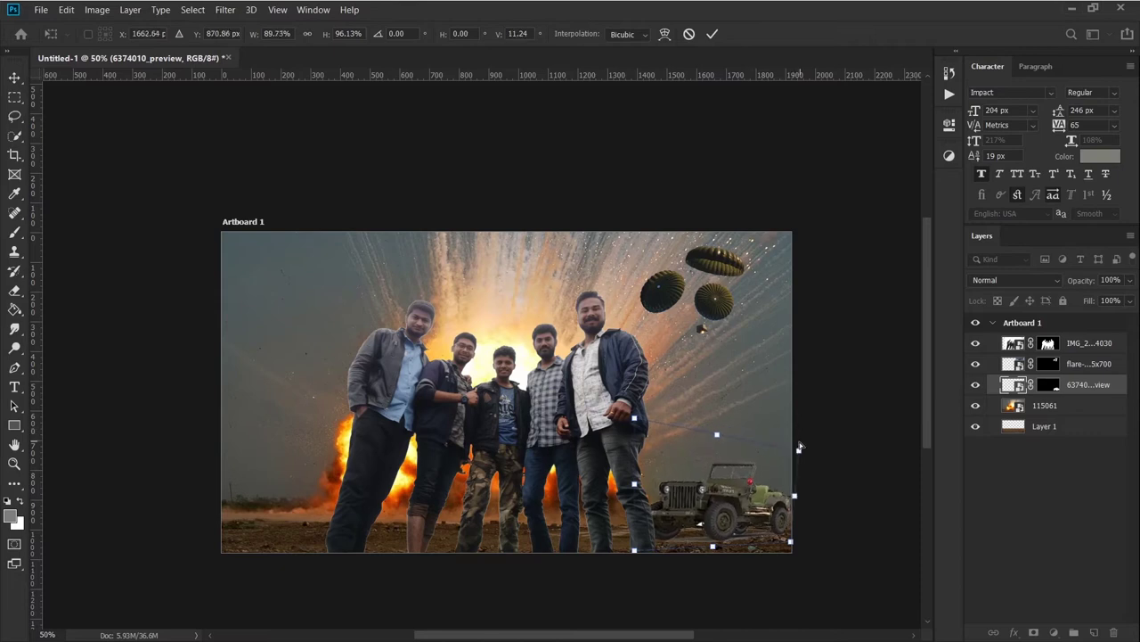
left_click(712, 34)
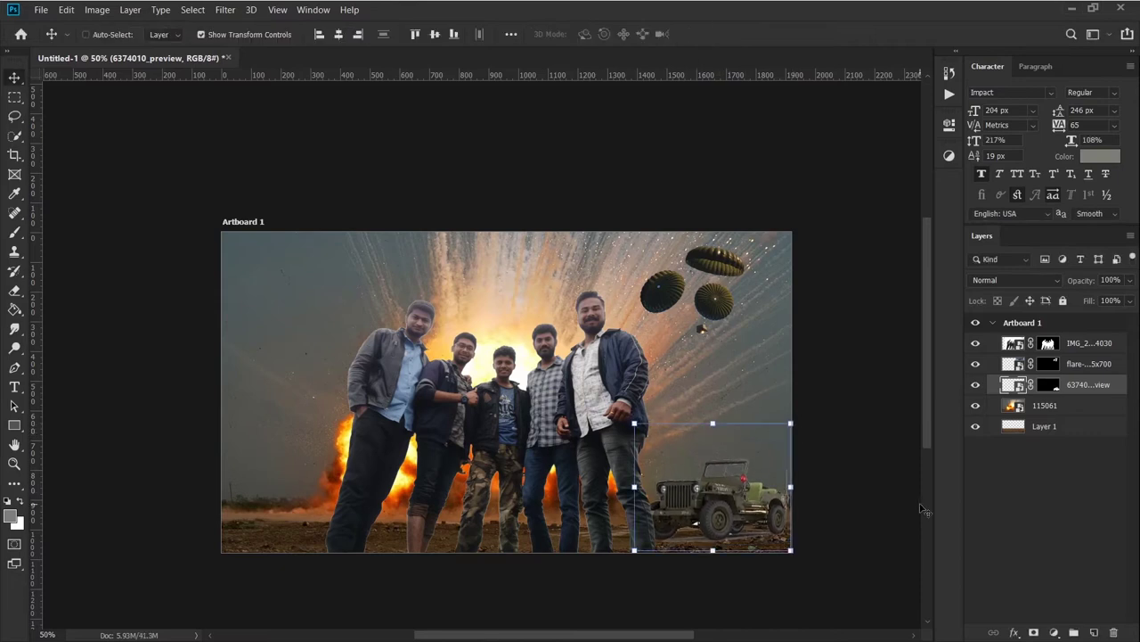
Enlarge the jeep to about 124%, then hide the jeep and parachute layers.
left_click(1040, 426)
left_click(1045, 406)
key("alt+bracketright")
key("ctrl+t")
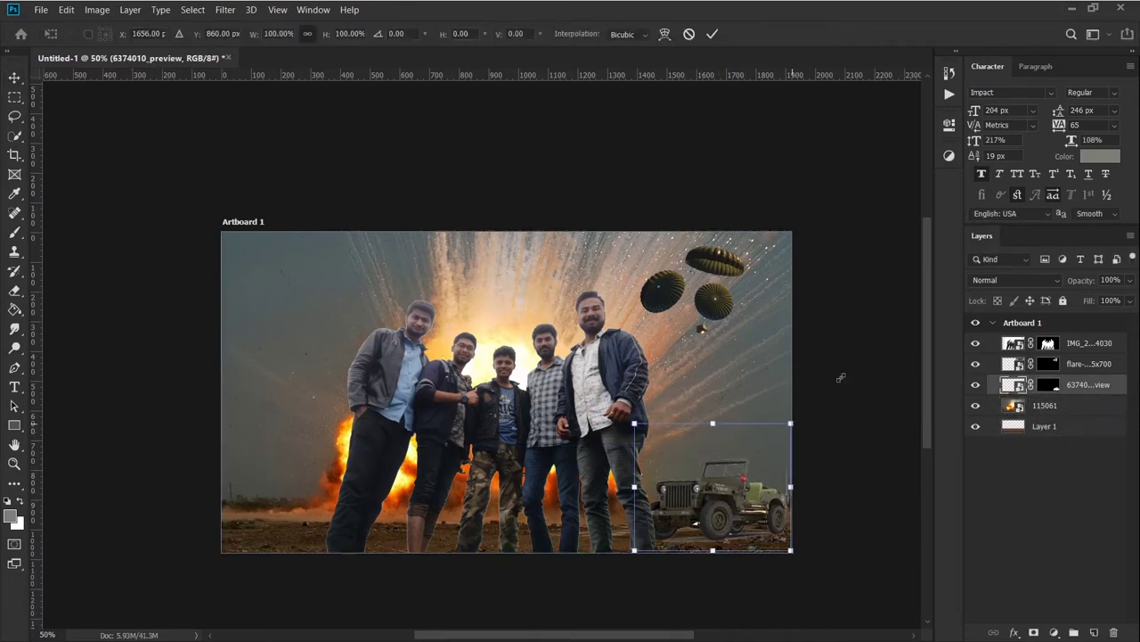
left_click_drag(792, 444, 805, 385)
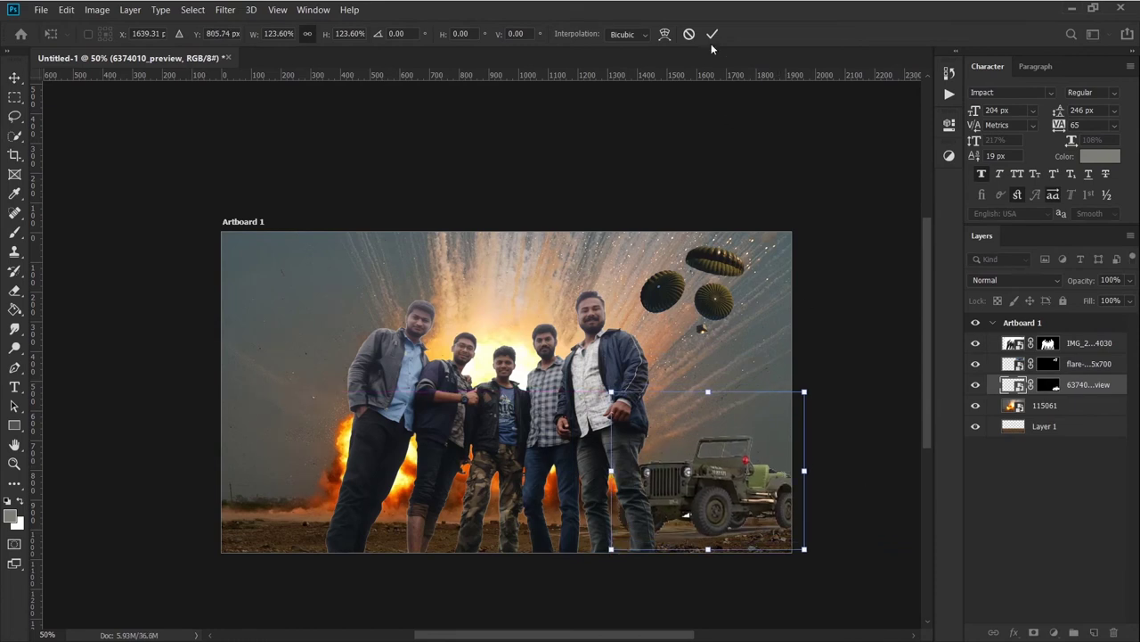
left_click(712, 34)
left_click(929, 462)
scroll(891, 473, "up", 5)
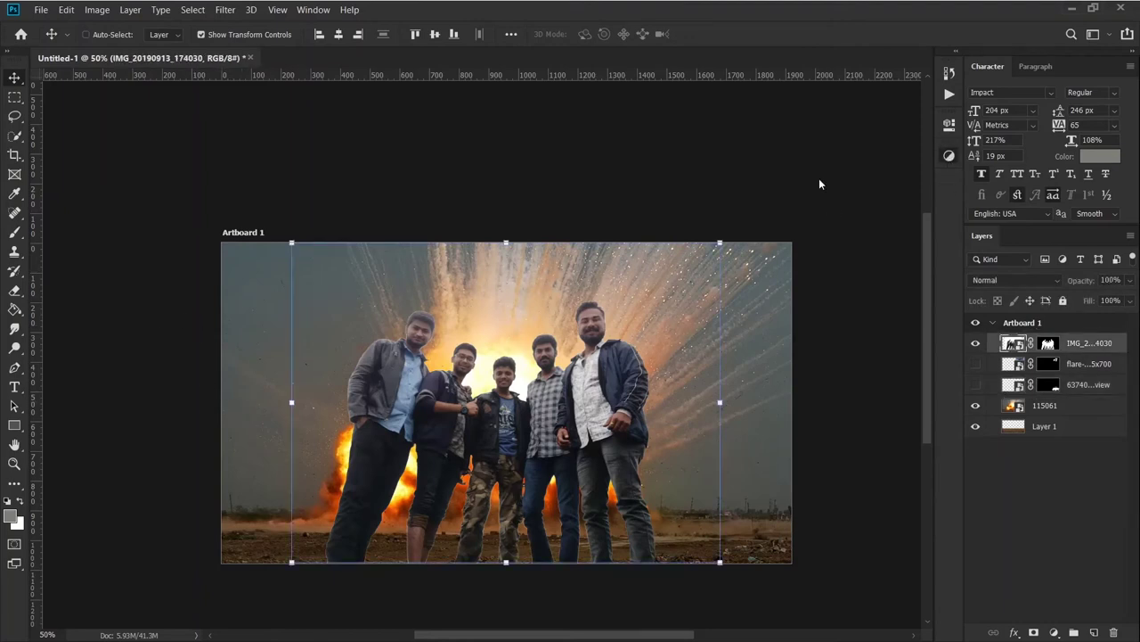
Clip Curves 1 and a new Brightness/Contrast adjustment to the friends layer.
key("ctrl+alt+g")
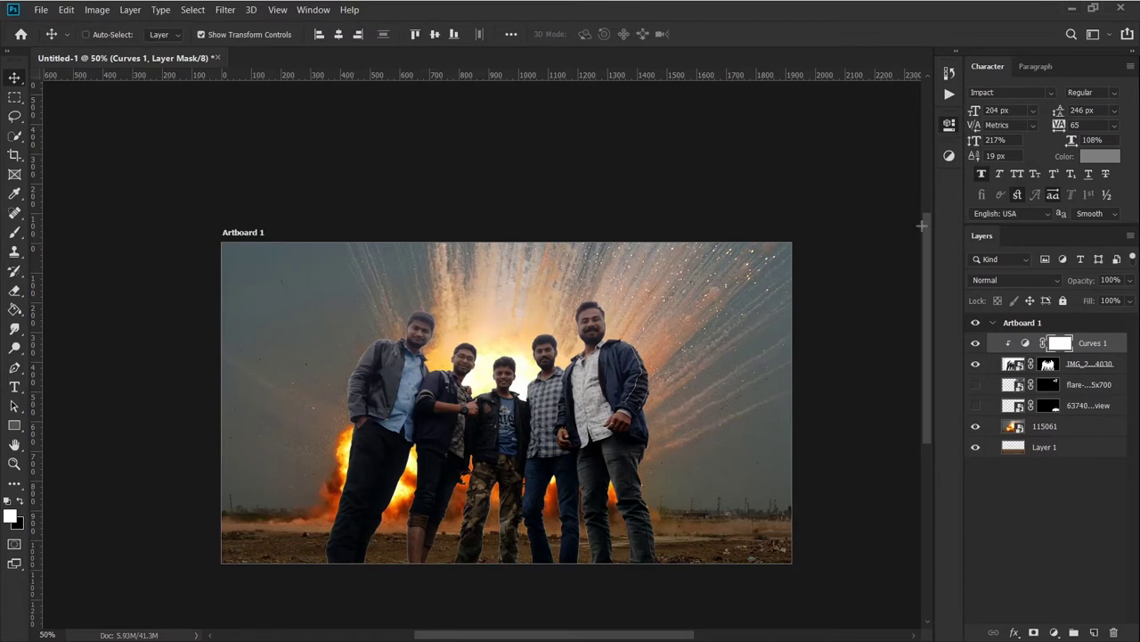
left_click(949, 156)
left_click(821, 241)
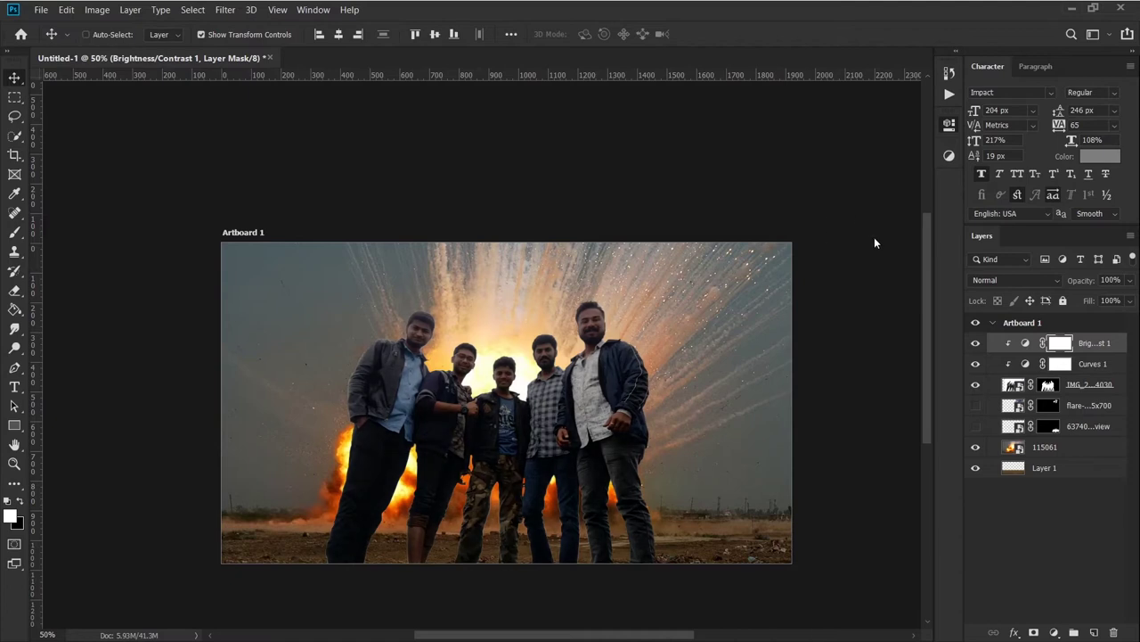
Add a trial Levels adjustment, unclip it, then undo it and the Brightness/Contrast layer.
left_click(836, 186)
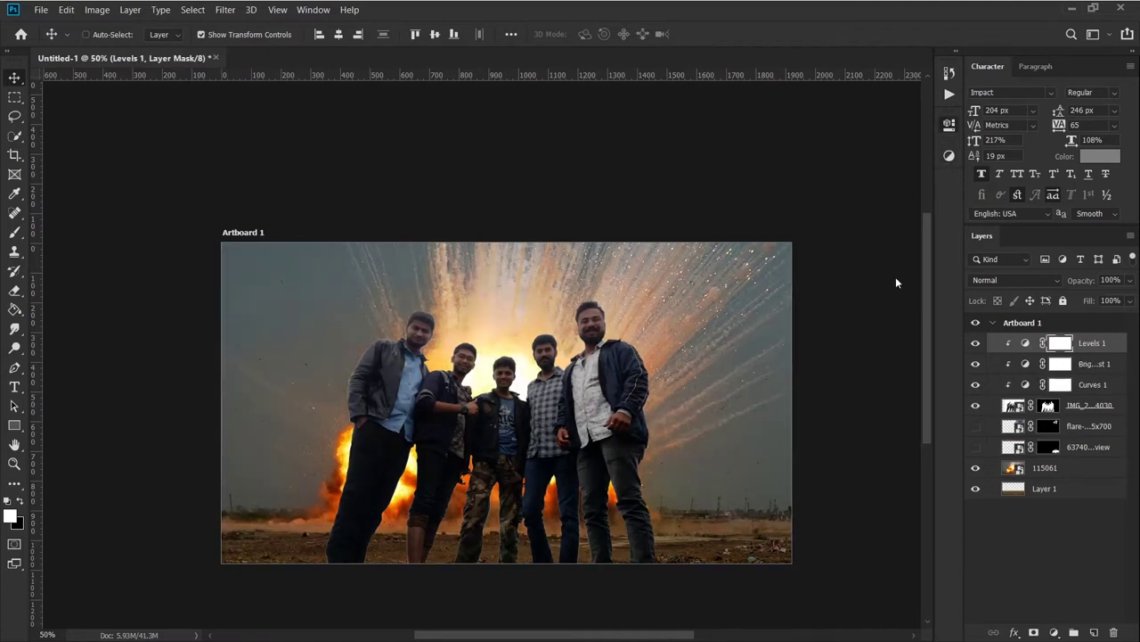
left_click(1105, 358, "alt")
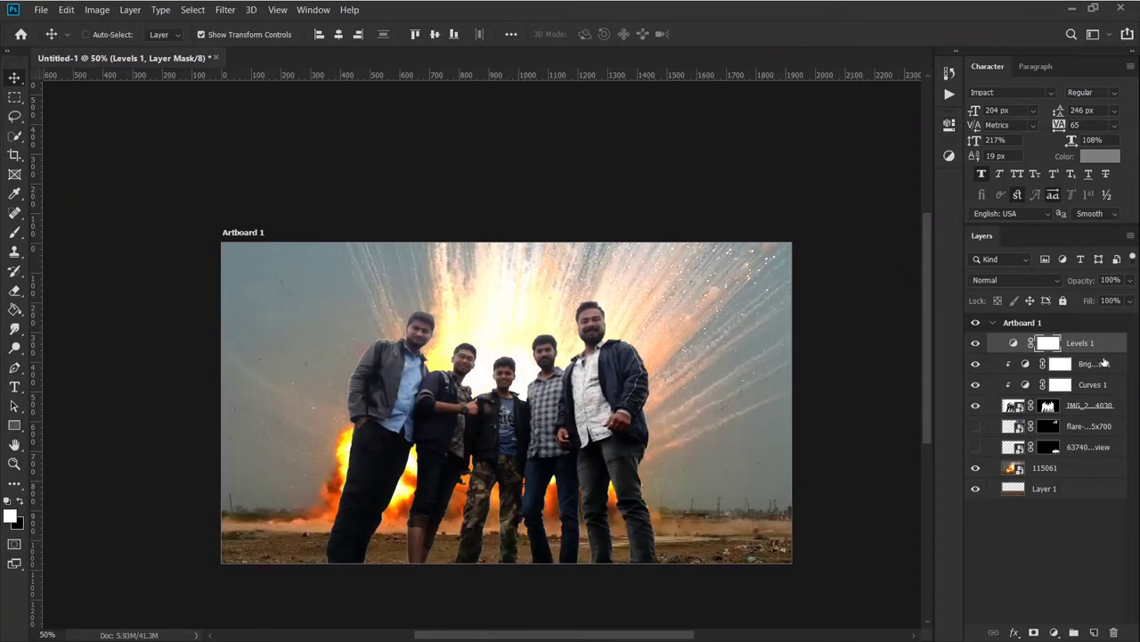
key("ctrl+z")
key("ctrl+z")
key("ctrl+z")
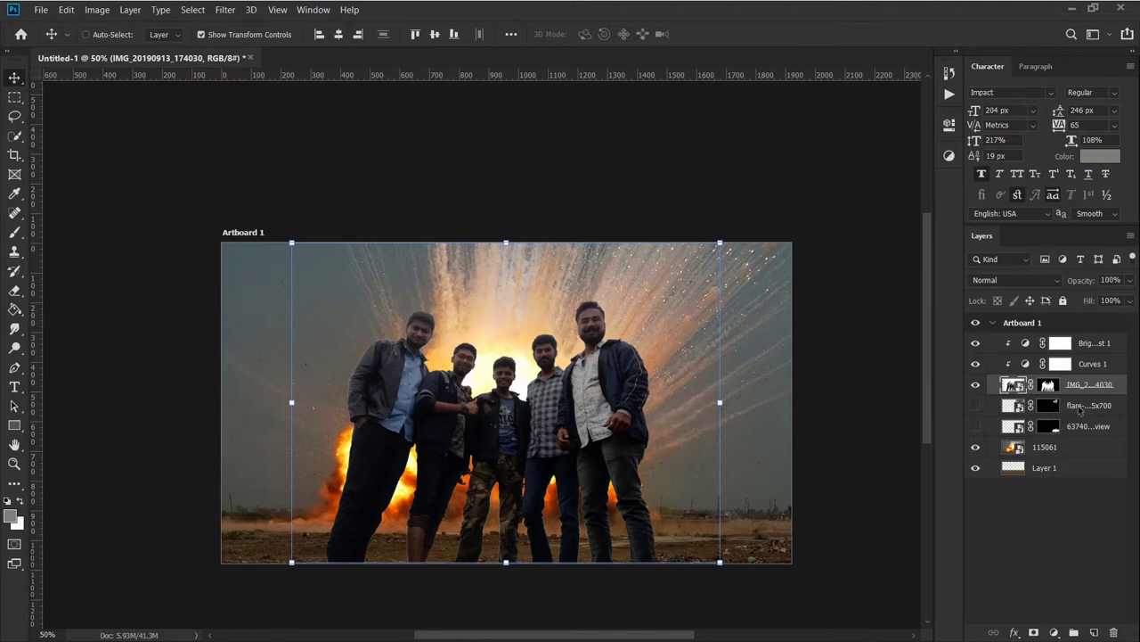
key("ctrl+z")
Undo back past the Curves adjustment to restore the parachutes and jeep, then select the jeep layer.
key("ctrl+z")
key("ctrl+z")
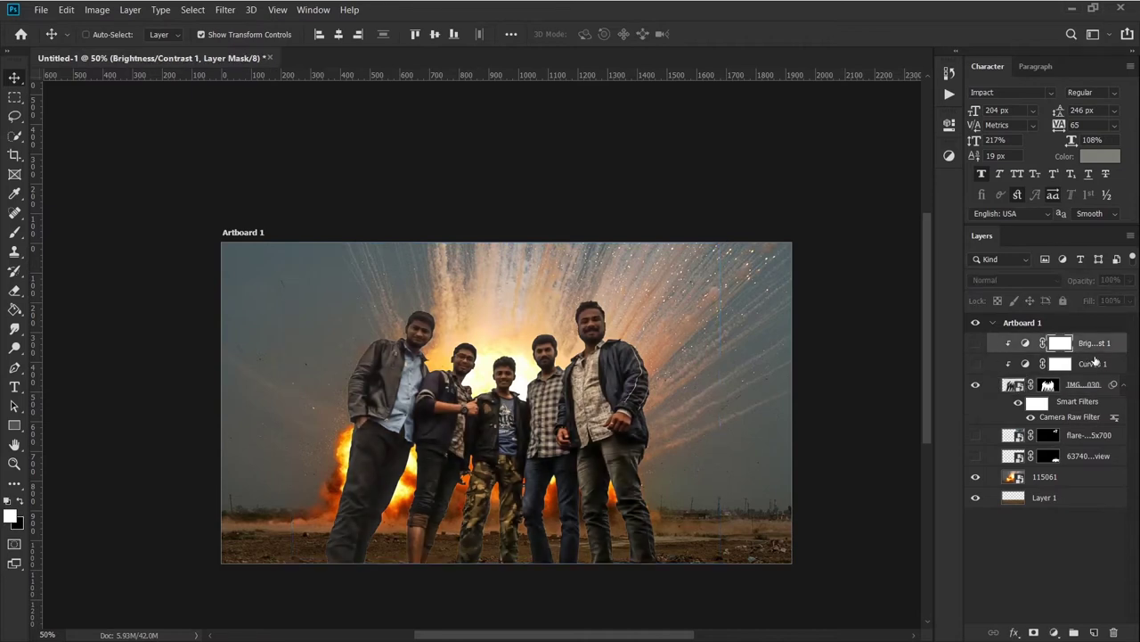
key("ctrl+z")
key("ctrl+z")
key("ctrl+z")
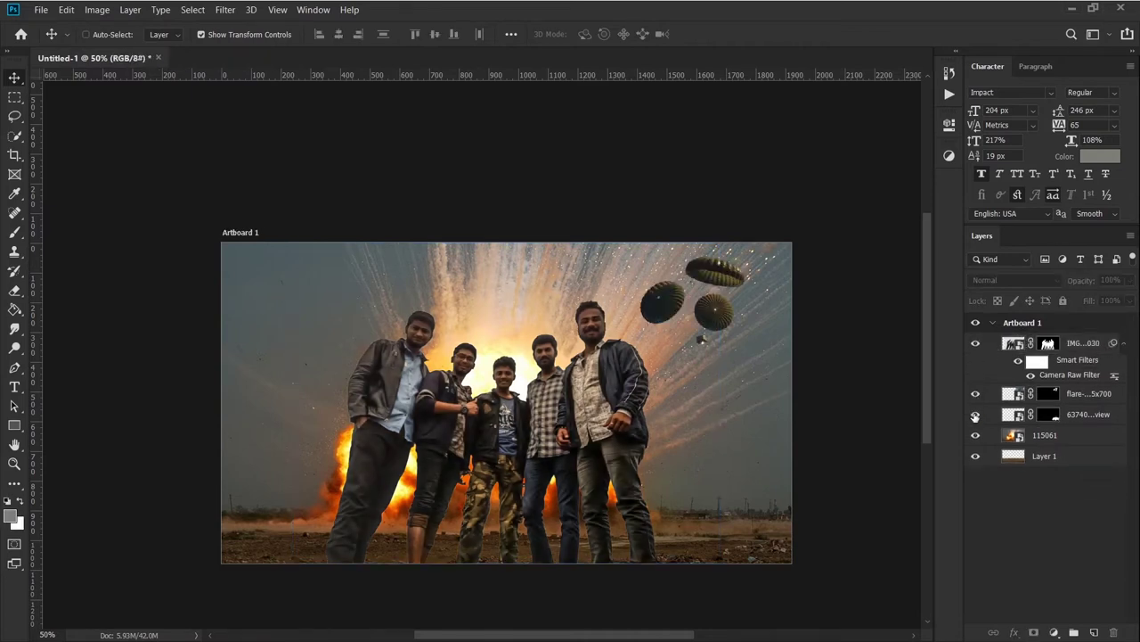
key("ctrl+z")
left_click(1013, 417)
key("ctrl+z")
left_click(1091, 417)
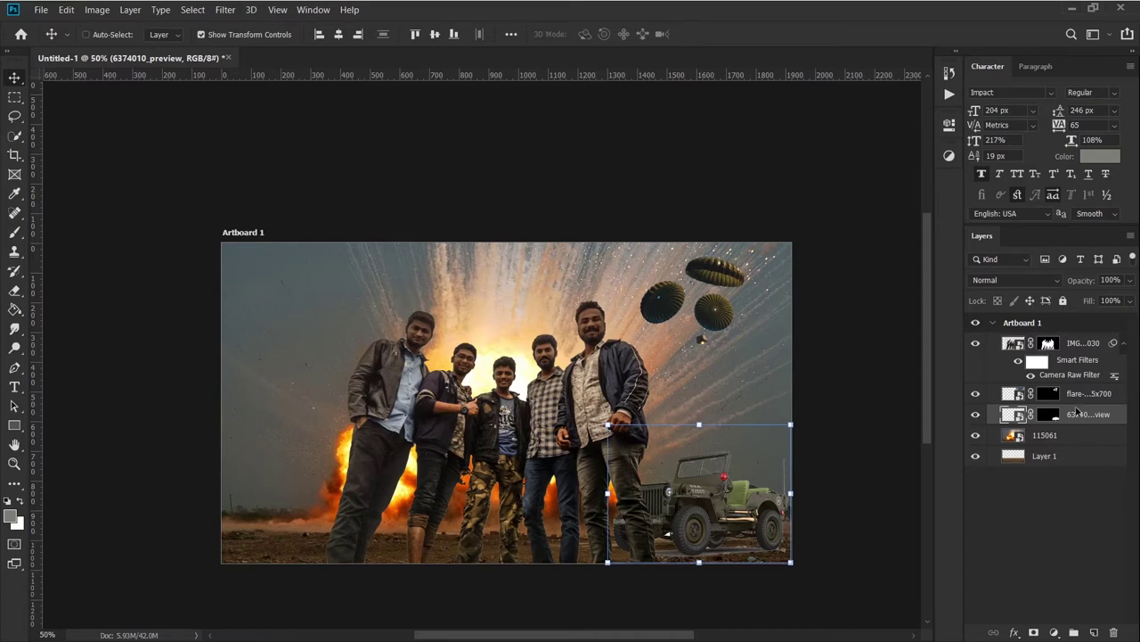
Color-grade the jeep with Camera Raw and enlarge it at the artboard's lower-right edge.
left_click_drag(1036, 429, 1038, 417)
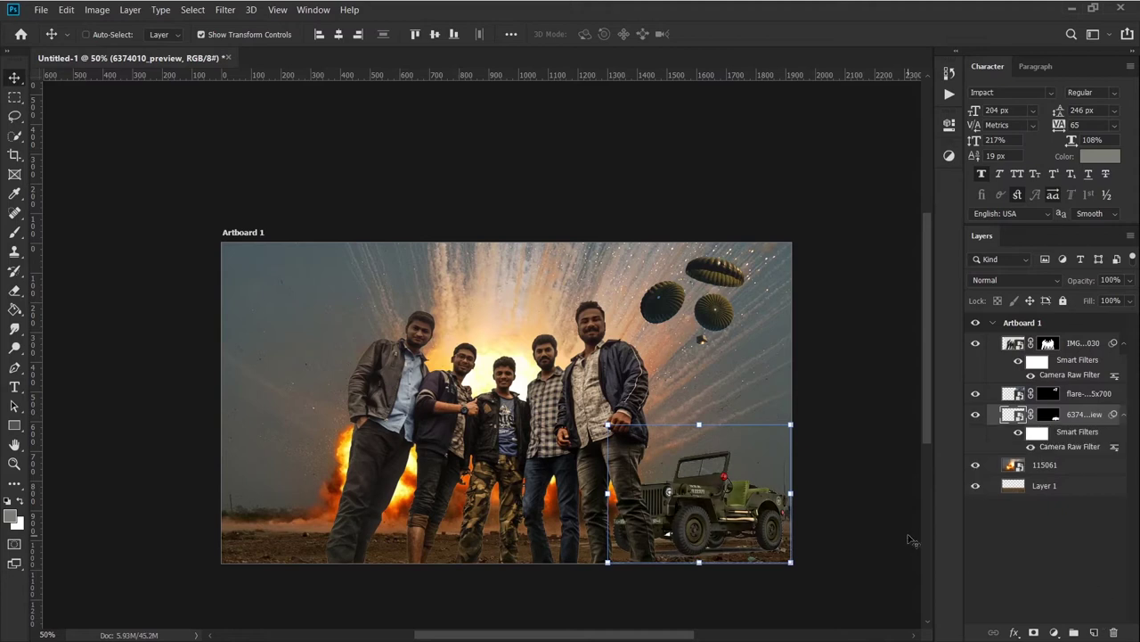
left_click_drag(718, 514, 725, 510)
left_click_drag(787, 432, 813, 429)
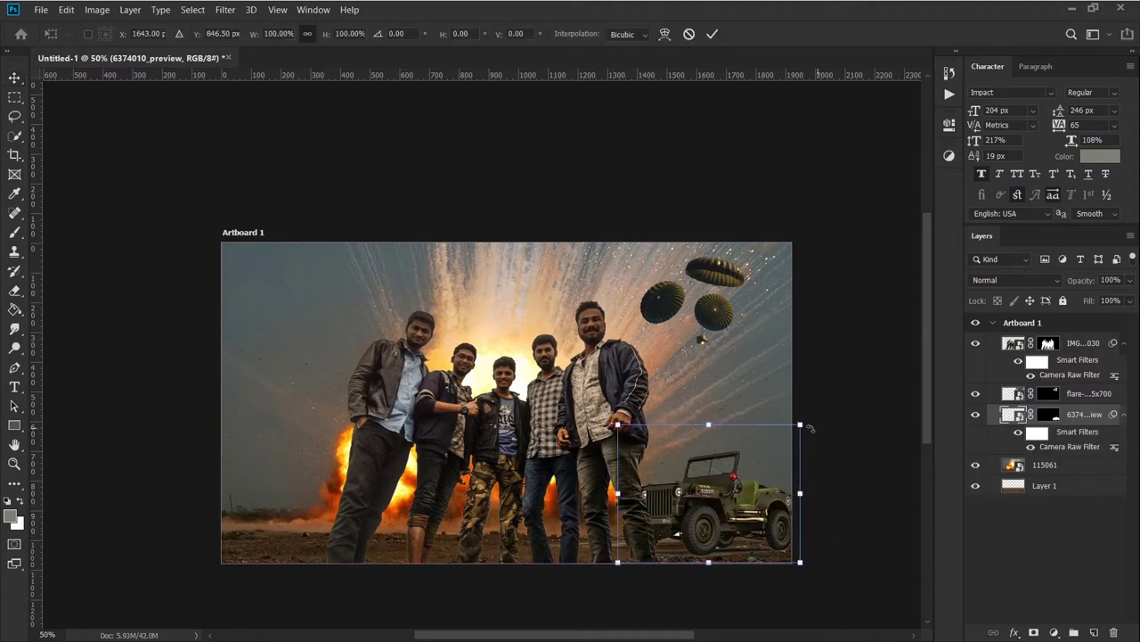
left_click_drag(814, 429, 819, 388)
left_click(712, 34)
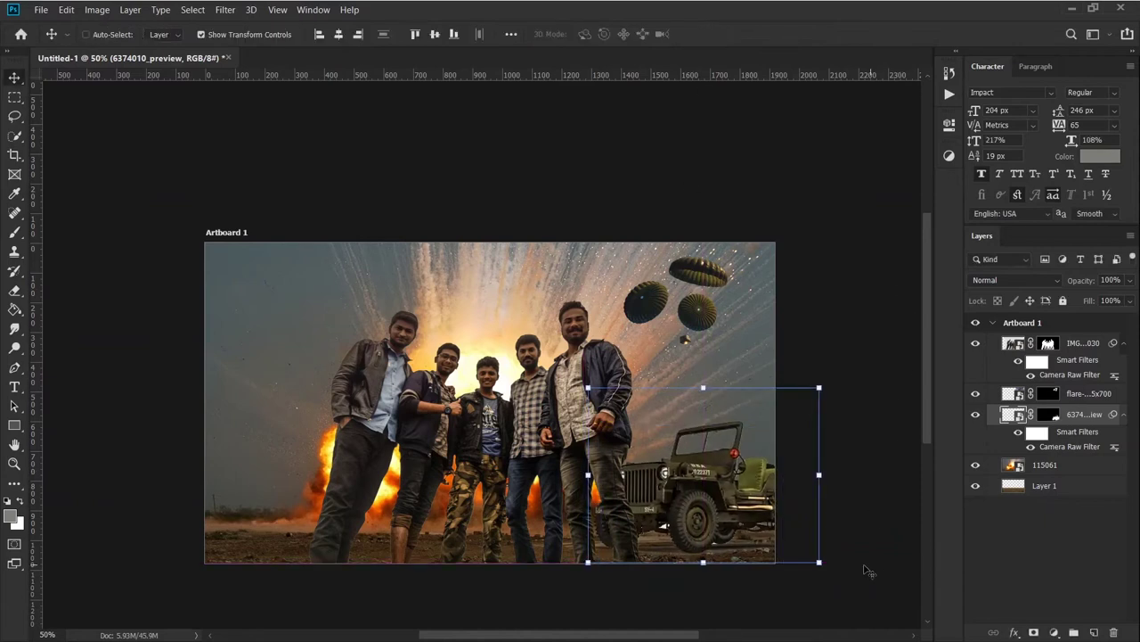
left_click(969, 568)
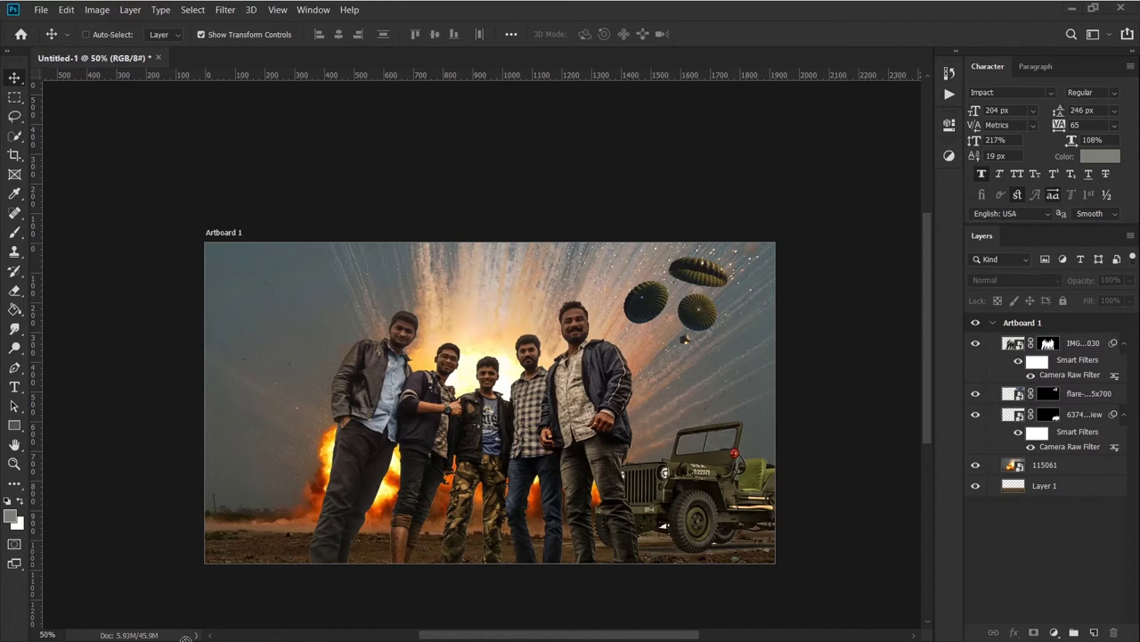
left_click_drag(185, 638, 453, 408)
Commit the placed buggy, refine its selection in Select and Mask, and add a layer mask.
left_click(567, 35)
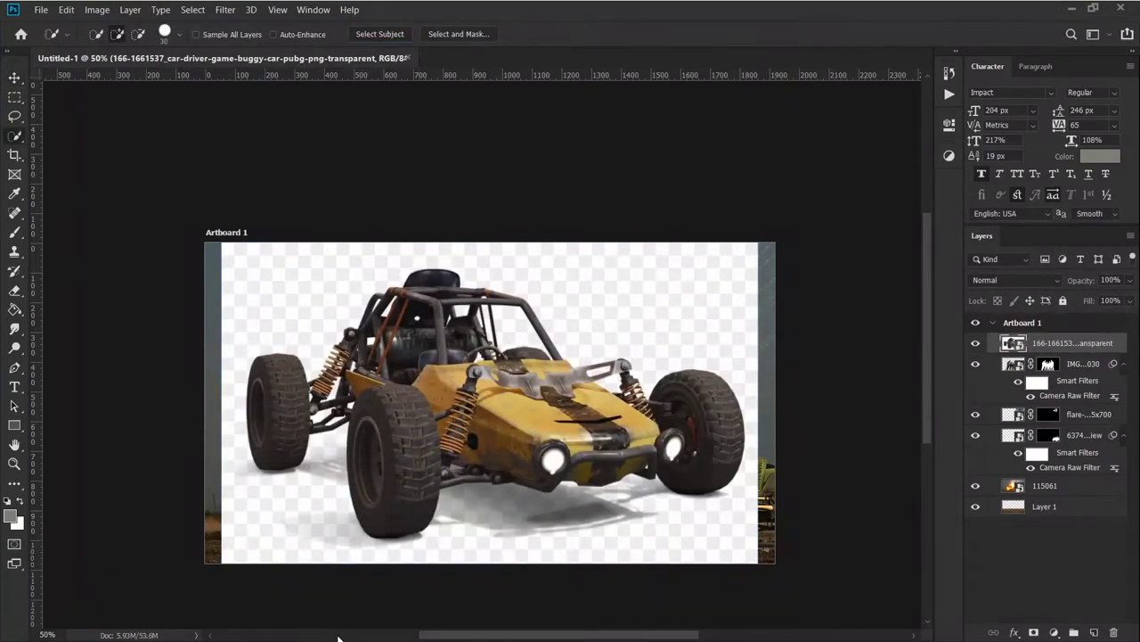
key("ctrl+alt+r")
key("r")
mouse_move(381, 478)
left_mouse_down()
mouse_move(395, 484)
mouse_move(452, 438)
mouse_move(713, 443)
mouse_move(321, 419)
mouse_move(356, 272)
mouse_move(514, 267)
mouse_move(548, 415)
mouse_move(660, 409)
left_mouse_up()
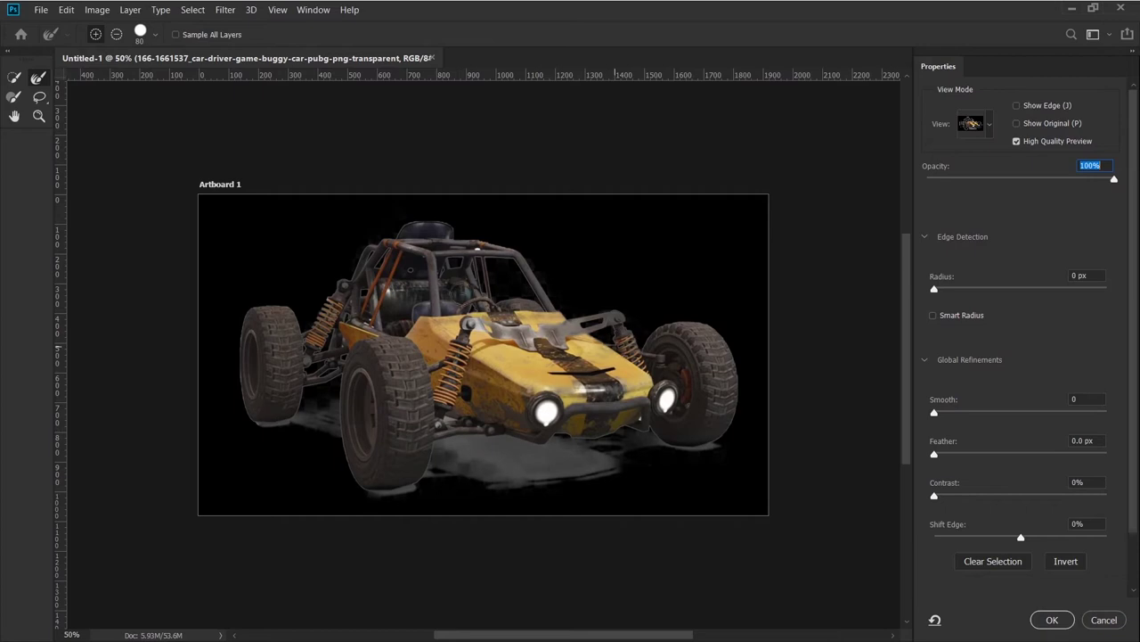
left_click(1052, 619)
left_click(1034, 633)
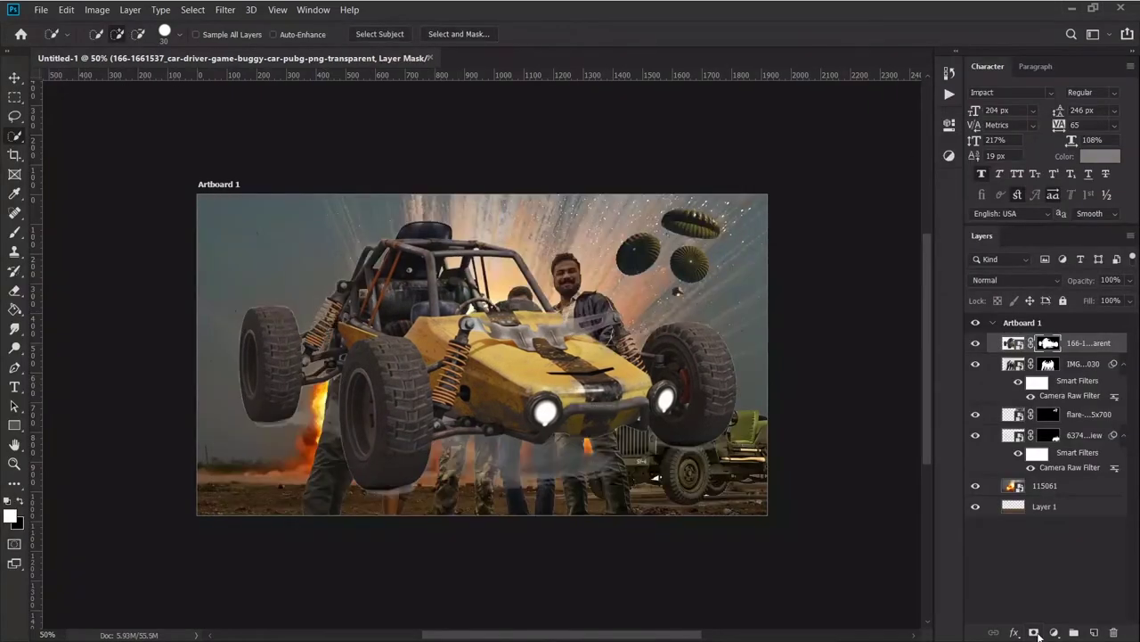
Scale the buggy to about half size and shift it slightly left.
key("ctrl+t")
left_click_drag(752, 194, 476, 358)
mouse_move(357, 427)
left_mouse_down()
mouse_move(271, 452)
mouse_move(335, 423)
left_mouse_up()
key("Return")
Refine the buggy's mask again, cleaning the edges around its right front and left wheels.
key("alt+ctrl+r")
scroll(374, 462, "up", 4)
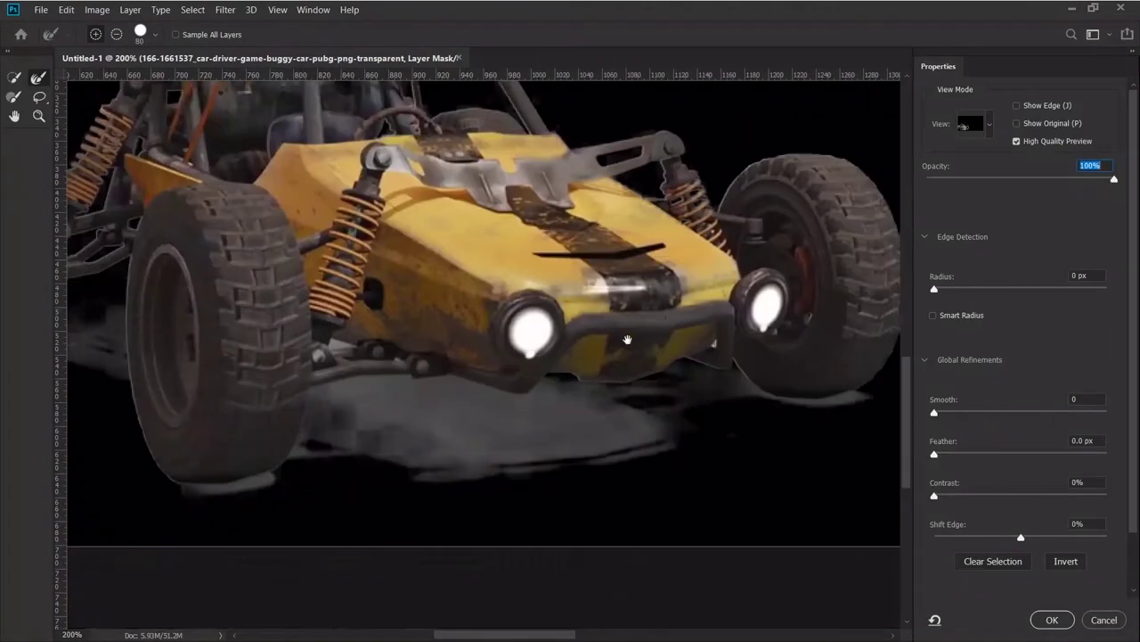
key("w")
left_click_drag(631, 429, 739, 395)
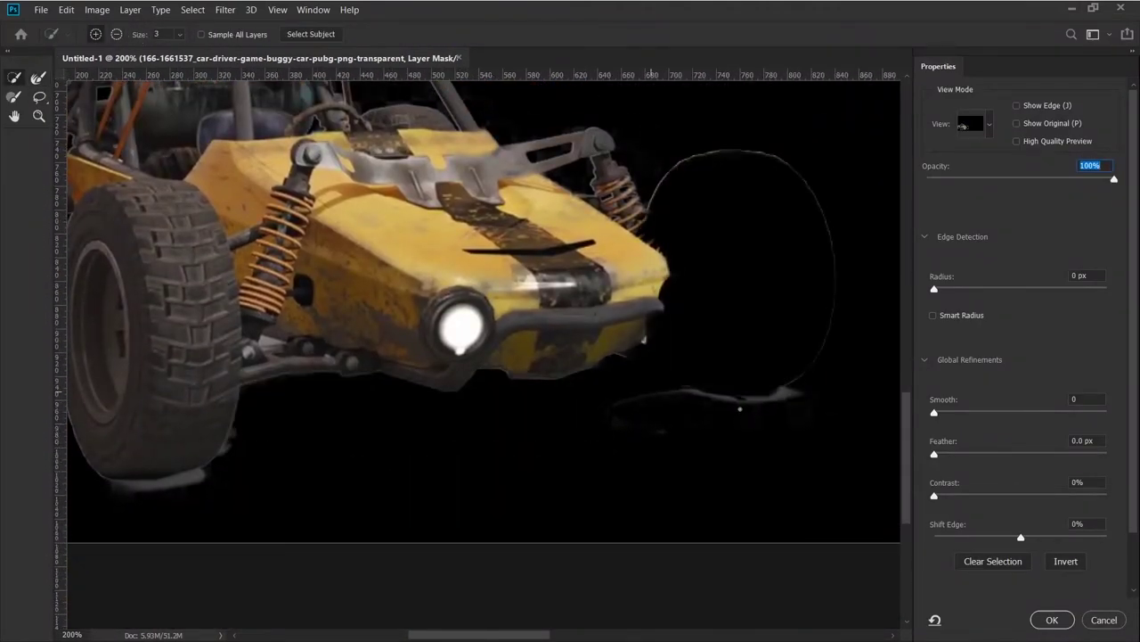
left_click_drag(713, 399, 812, 400)
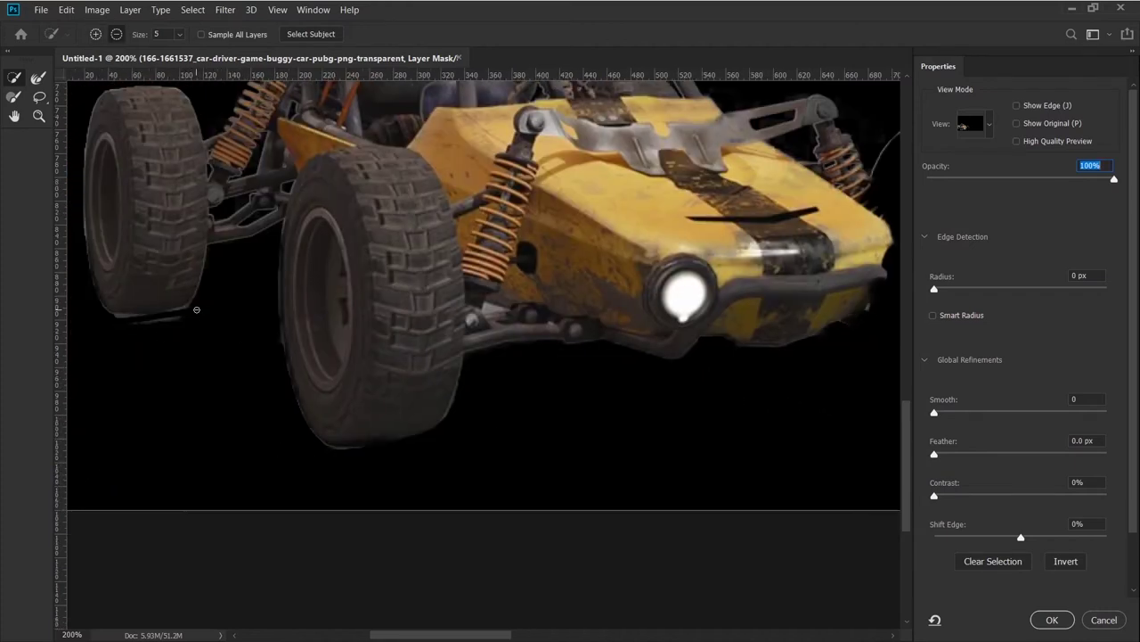
left_click_drag(196, 309, 190, 326)
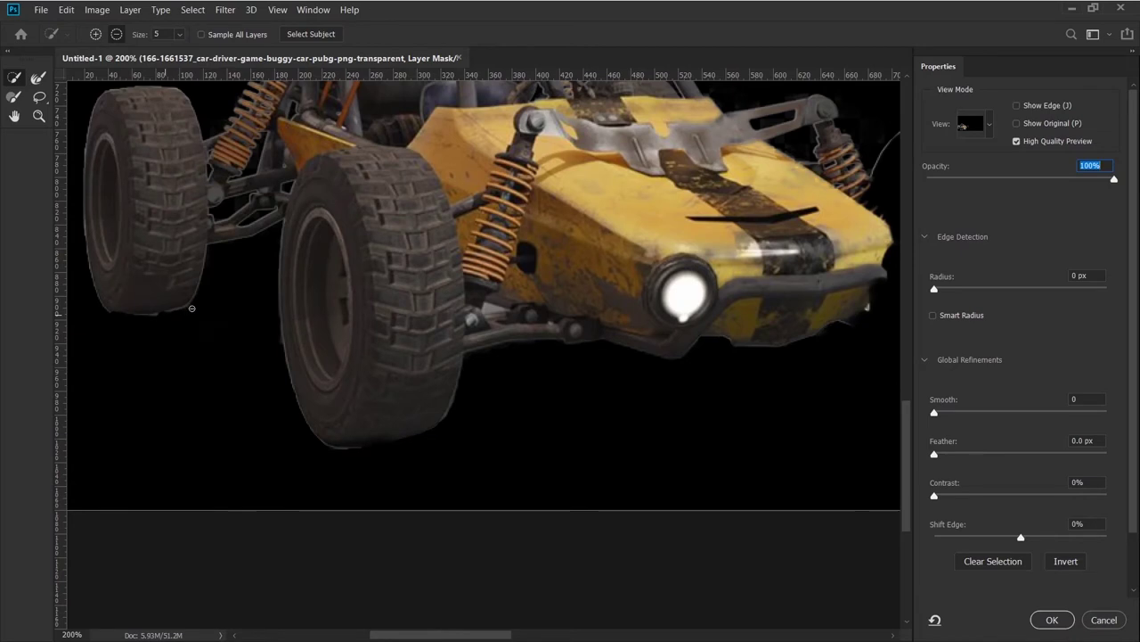
left_click_drag(630, 228, 357, 344)
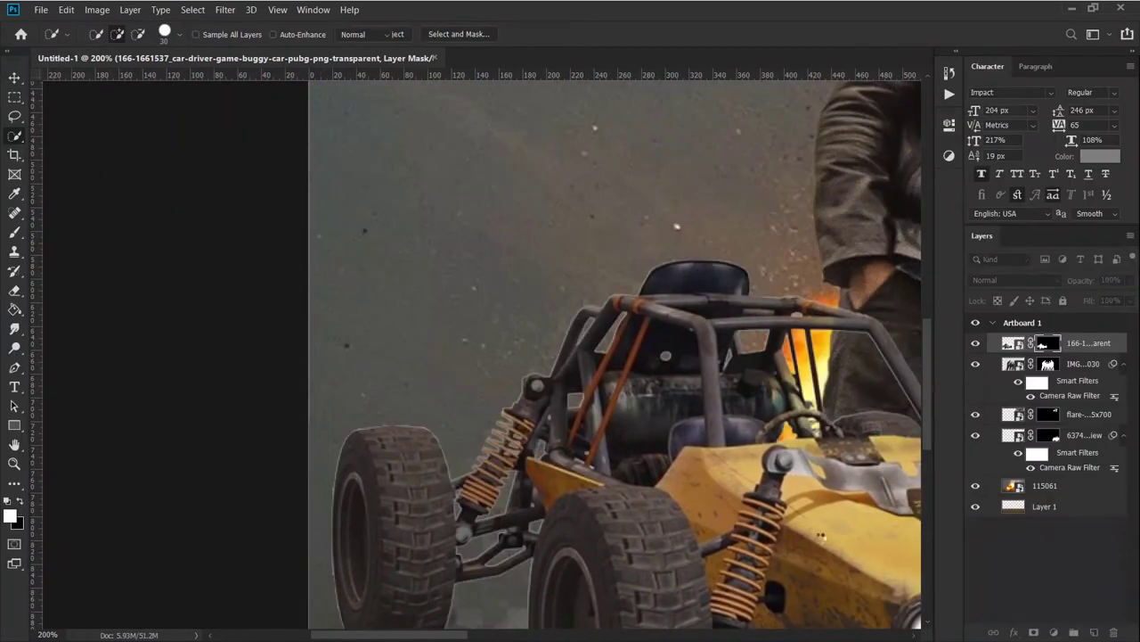
key("ctrl+t")
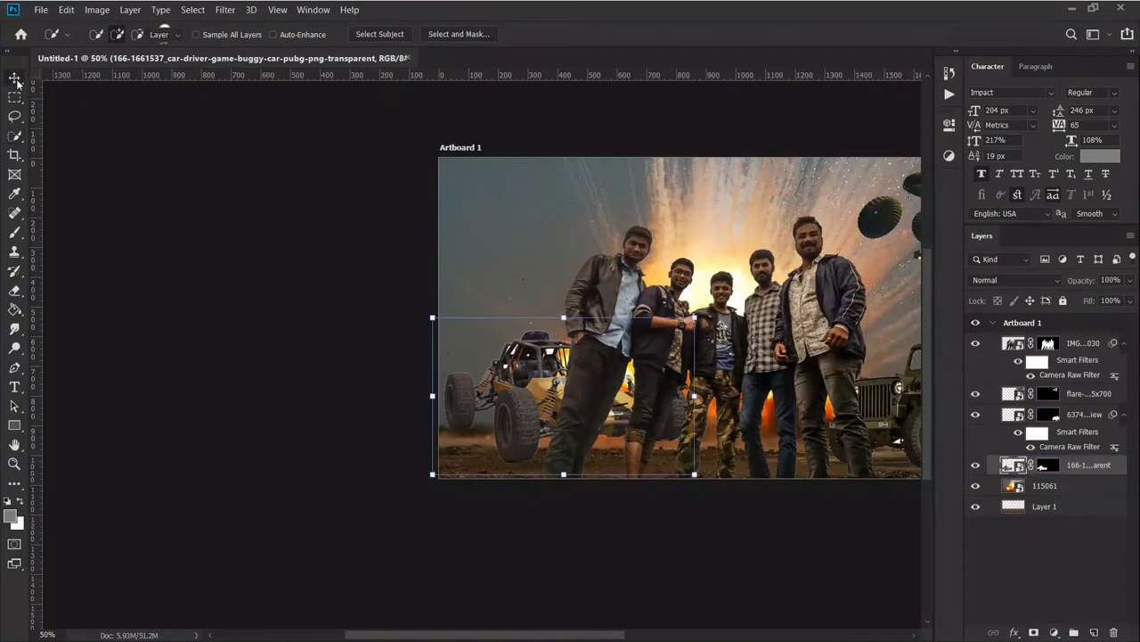
Try shrinking, moving and distorting the buggy, then cancel the transform.
left_click_drag(610, 410, 601, 437)
left_click_drag(683, 344, 606, 364)
mouse_move(542, 441)
left_mouse_down()
mouse_move(523, 415)
mouse_move(543, 412)
left_mouse_up()
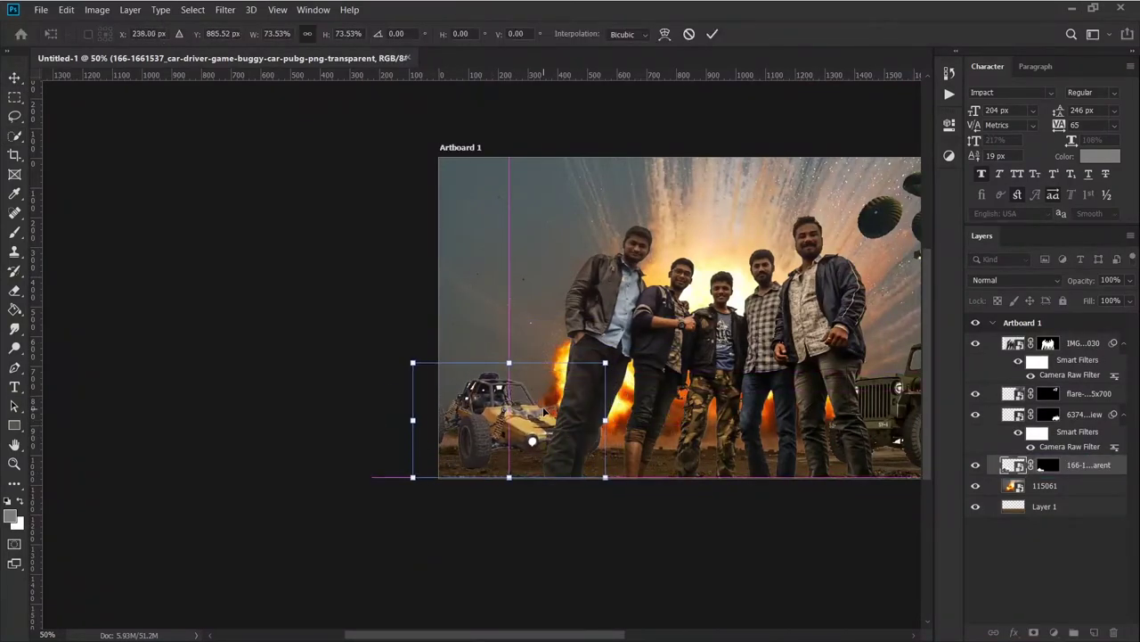
left_click_drag(412, 362, 413, 396)
left_click_drag(605, 362, 581, 366)
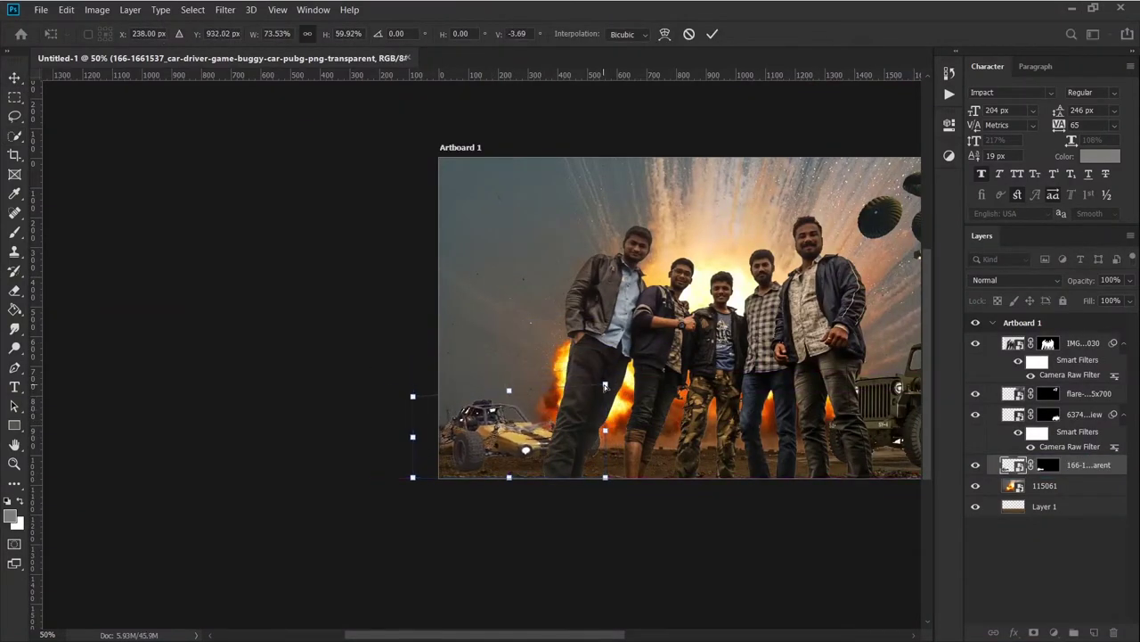
left_click(689, 34)
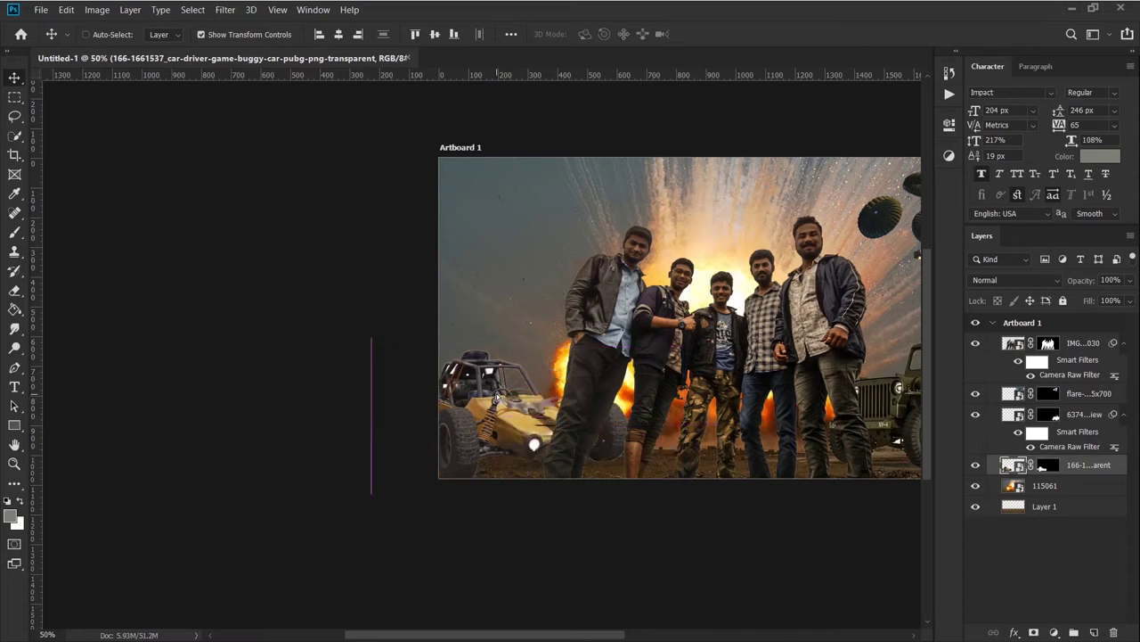
Rescale the buggy to about 55%, then delete the buggy layer and zoom out.
key("ctrl+t")
left_click_drag(619, 359, 528, 419)
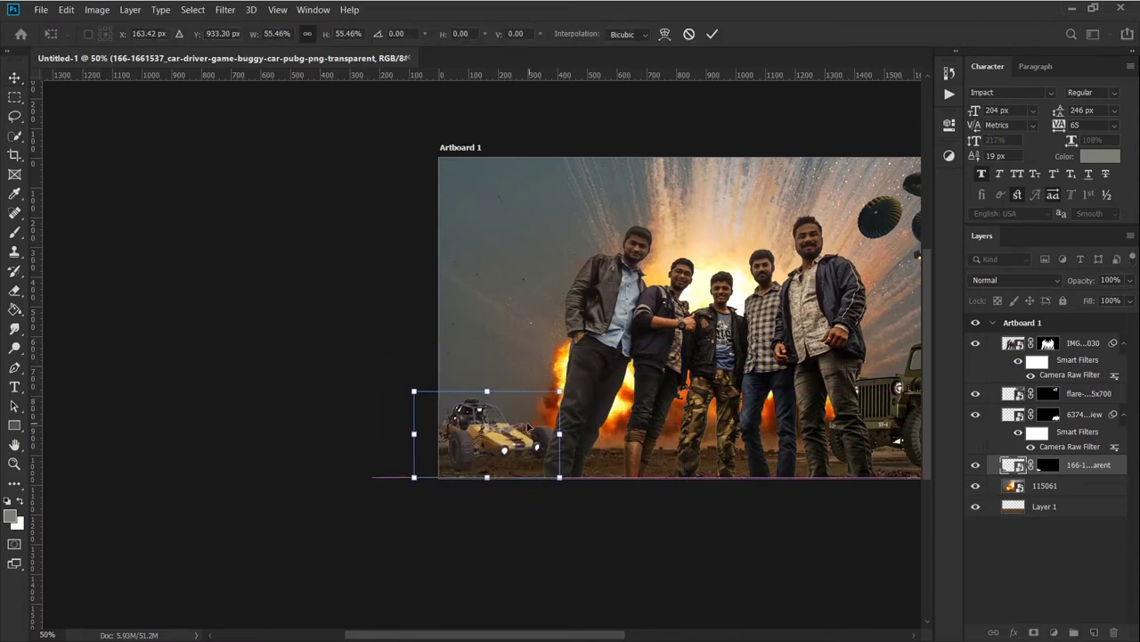
key("Escape")
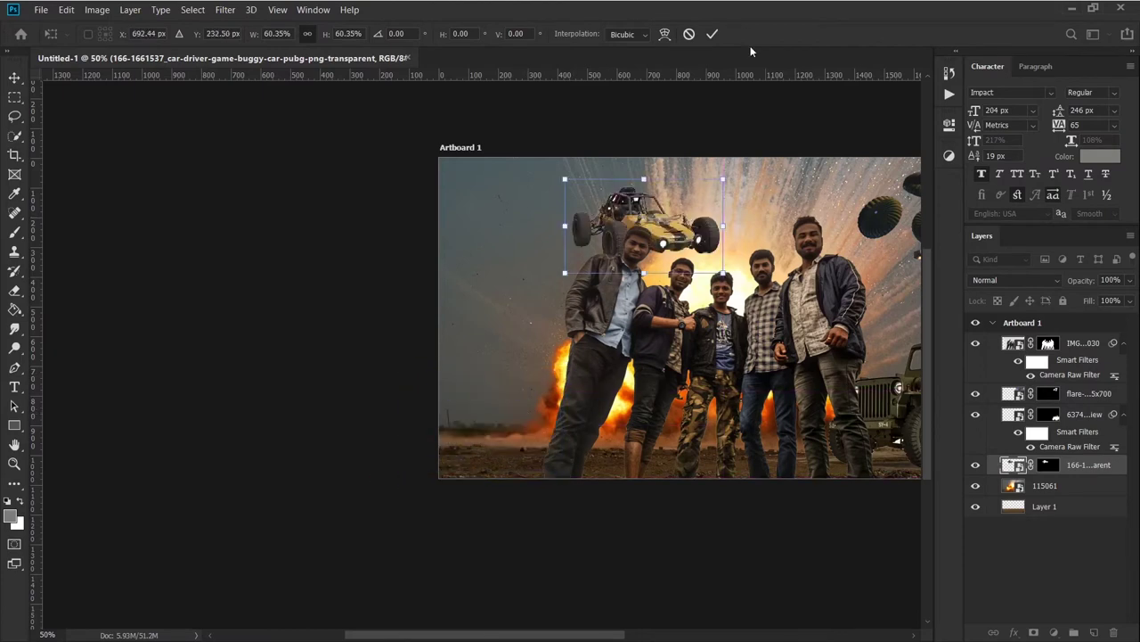
key("Delete")
key("ctrl+minus")
left_click(583, 462, "ctrl")
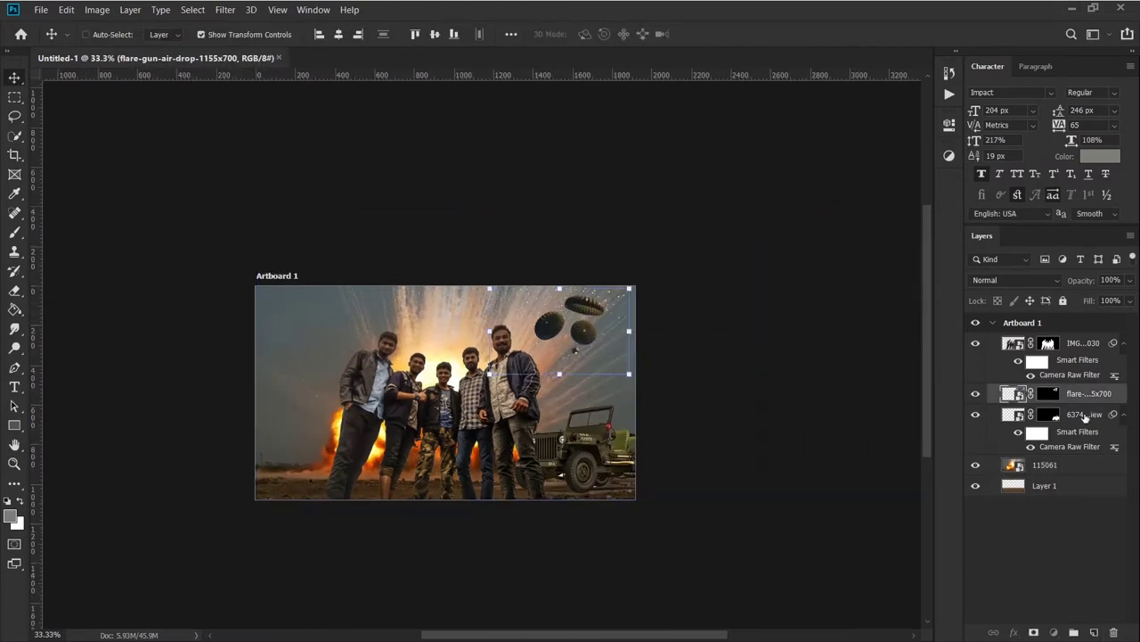
Duplicate the jeep layer and nudge the copy left and slightly down.
key("ctrl+j")
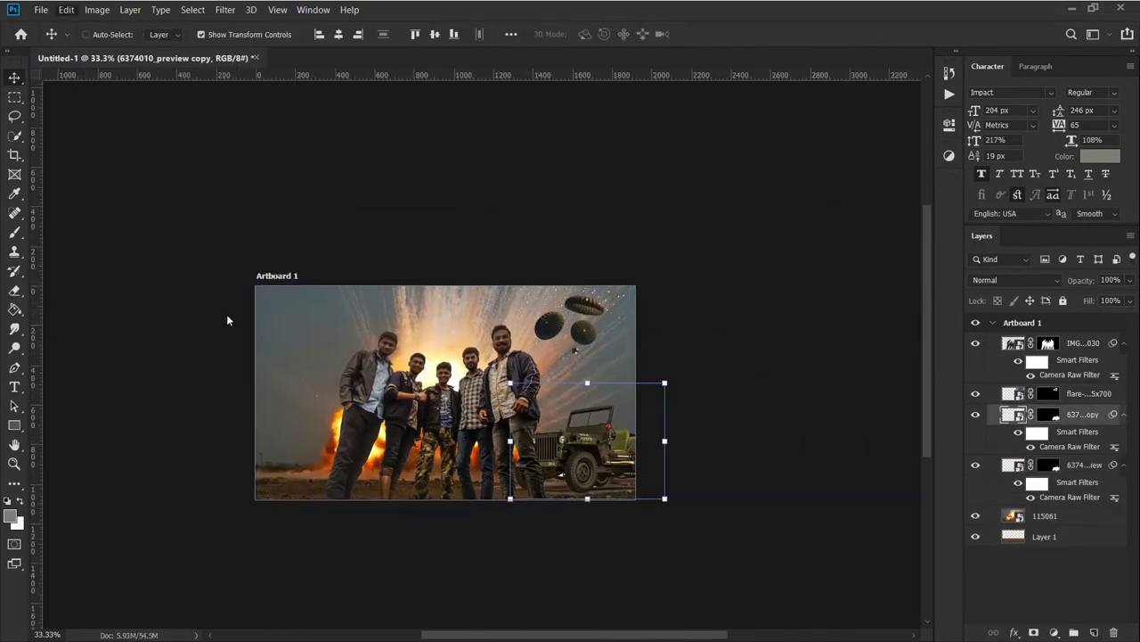
key("shift+Left")
key("shift+Left")
key("shift+Left")
key("shift+Left")
key("shift+Left")
key("shift+Left")
key("shift+Left")
key("shift+Left")
key("shift+Left")
key("shift+Left")
key("shift+Left")
key("shift+Left")
key("shift+Left")
key("shift+Left")
key("shift+Left")
key("shift+Right")
key("shift+Right")
key("shift+Right")
key("shift+Left")
key("shift+Down")
left_click(372, 401)
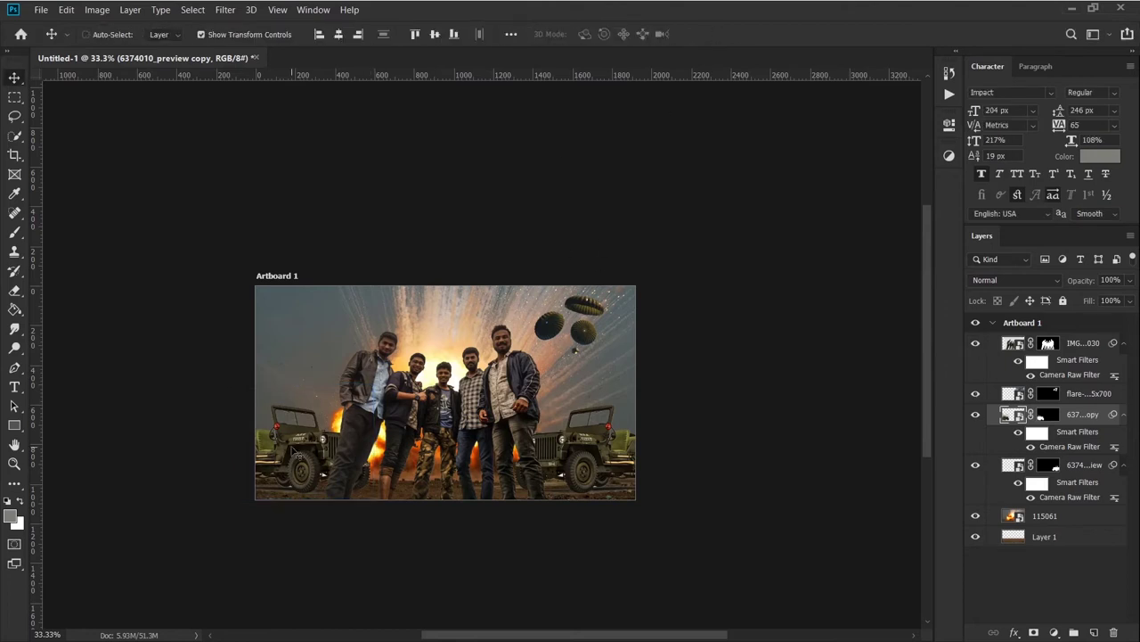
Make the left jeep copy slightly smaller and shift it a little right.
key("ctrl+t")
left_click(712, 34)
left_click_drag(375, 381, 375, 387)
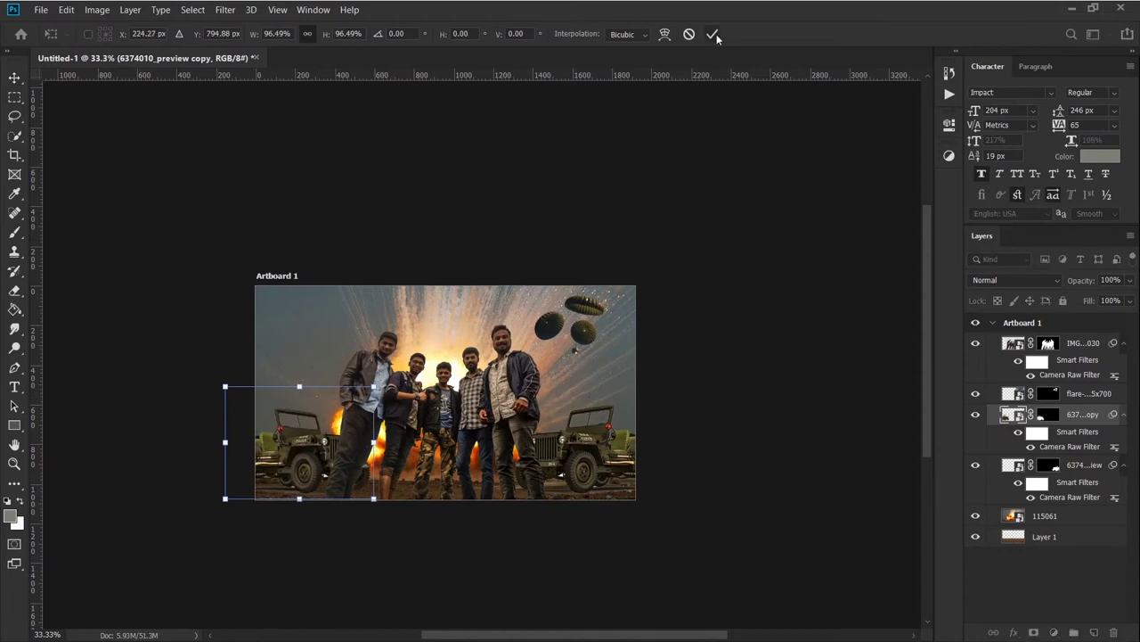
left_click(718, 34)
key("ctrl+plus")
Hide both jeep layers, then turn the right-side jeep back on.
left_click(1035, 461)
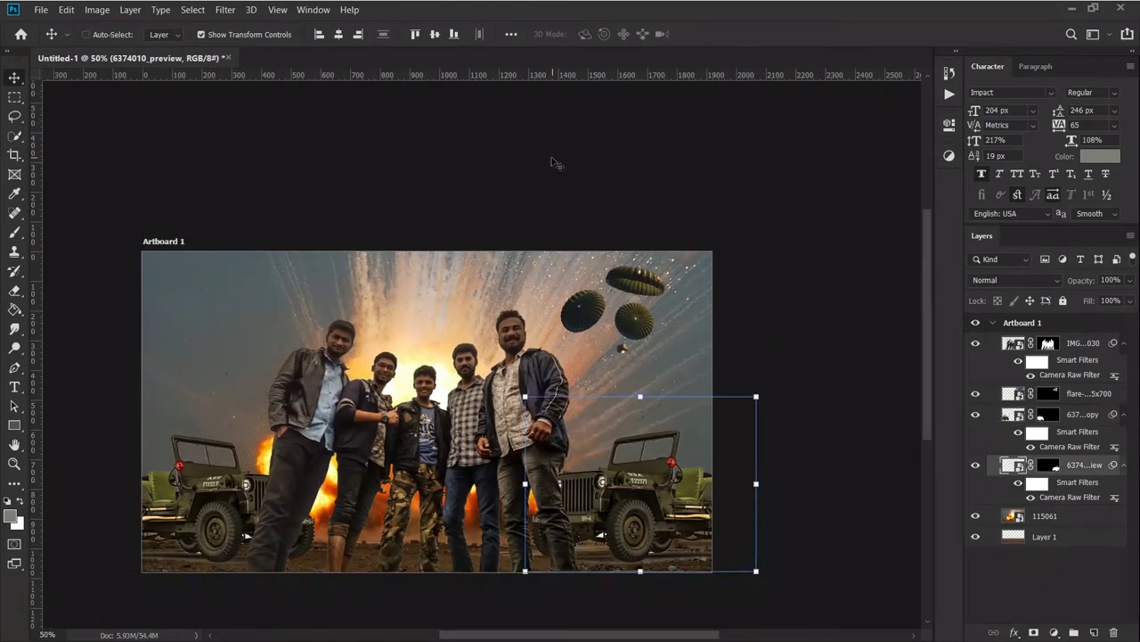
left_click(1047, 517)
key("y")
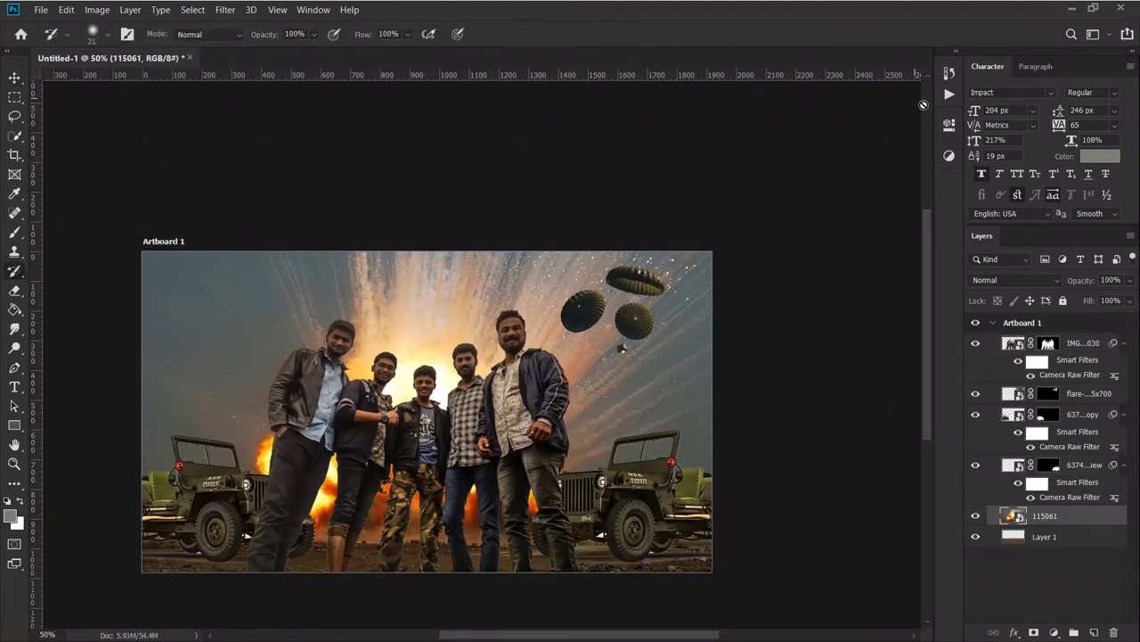
left_click_drag(975, 464, 972, 418)
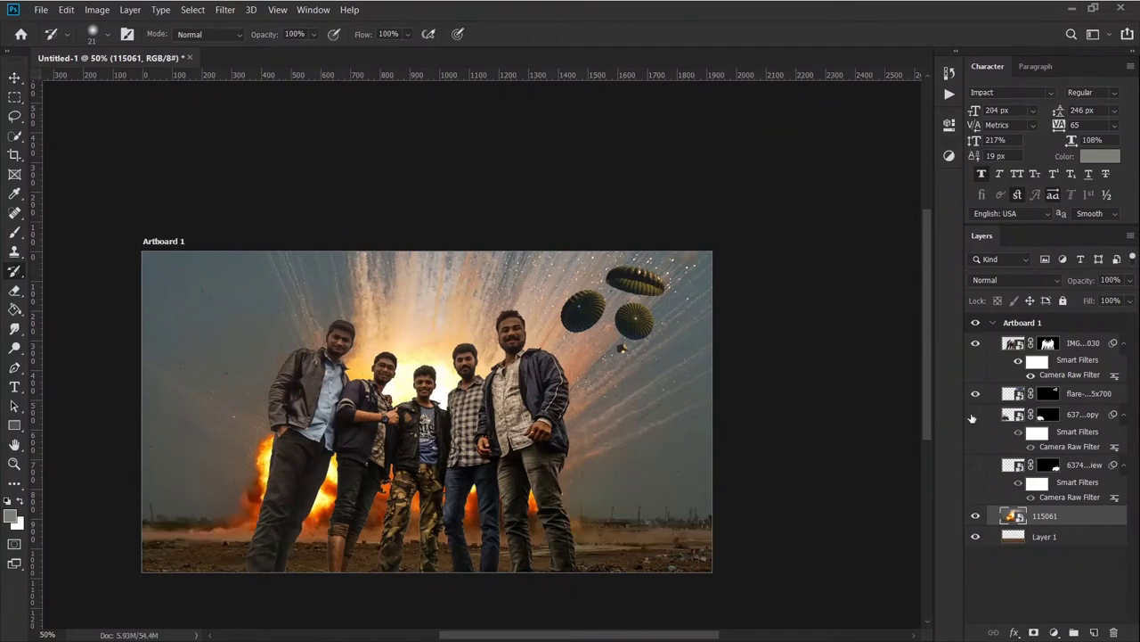
left_click(975, 464)
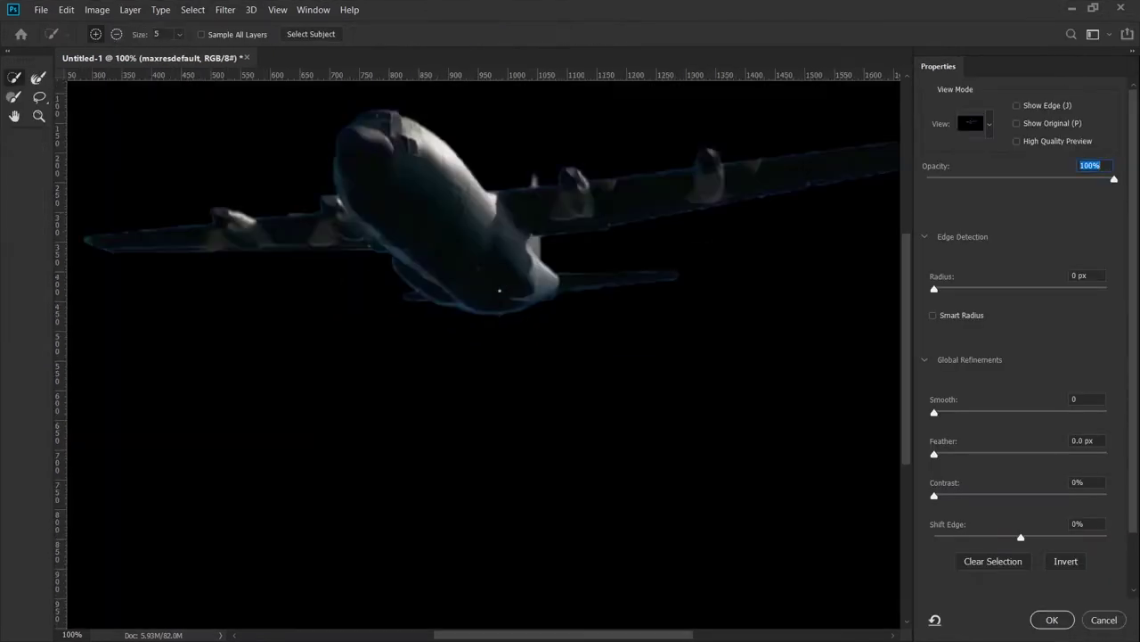
Refine the plane's edges, mask out its sky background, and move it to the upper-left sky.
key("ctrl+plus")
key("r")
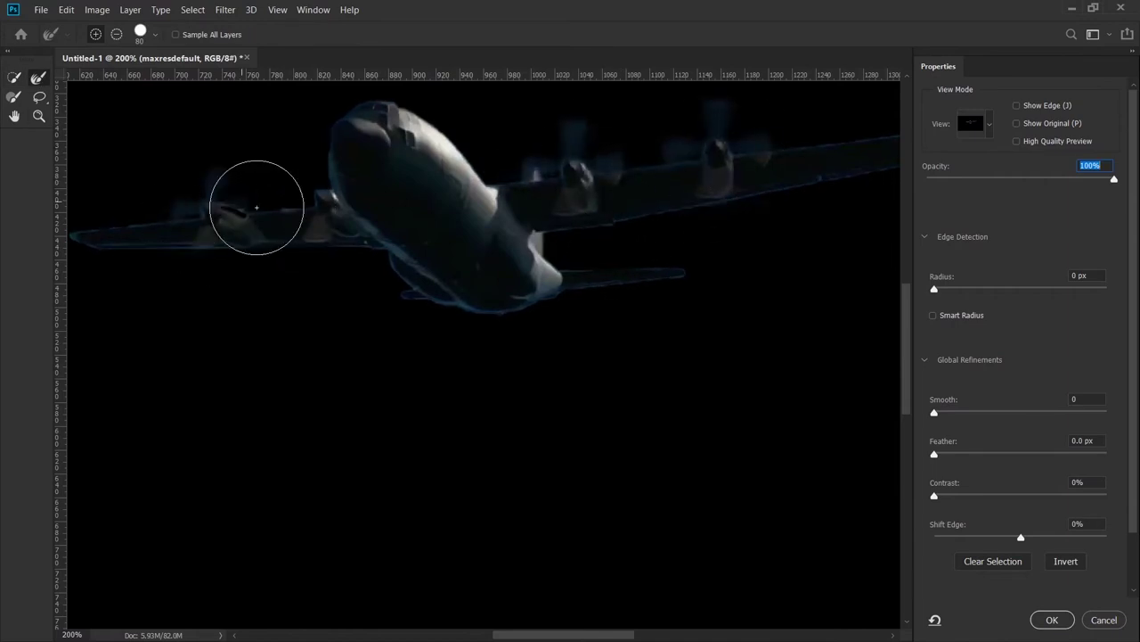
key("Return")
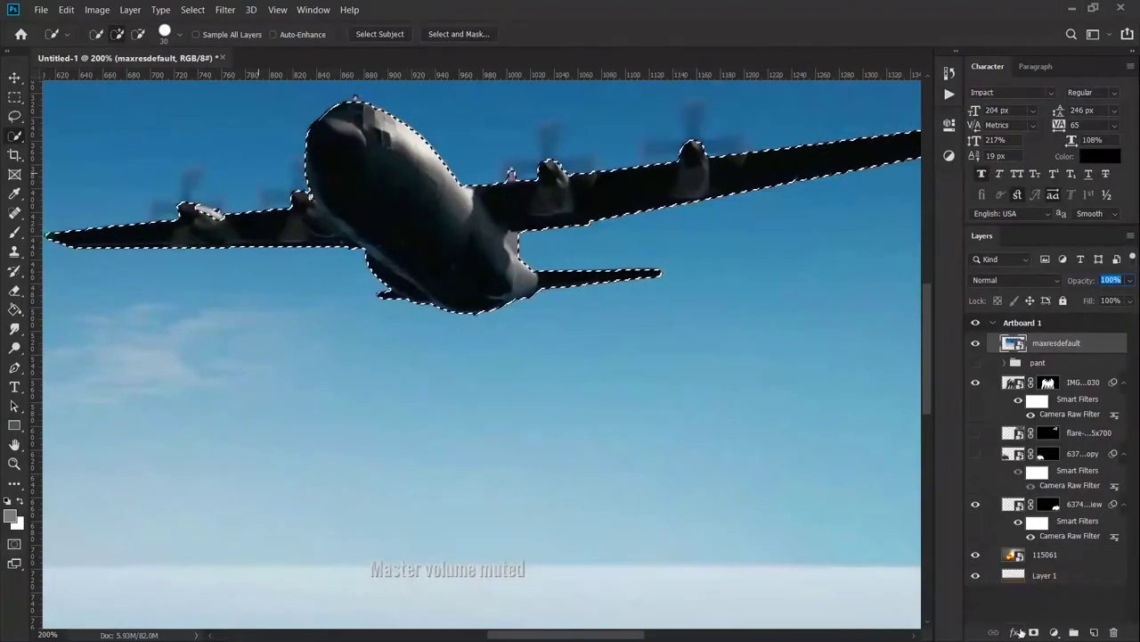
left_click(1013, 632)
key("ctrl+minus")
key("ctrl+minus")
key("v")
left_click_drag(481, 298, 257, 216)
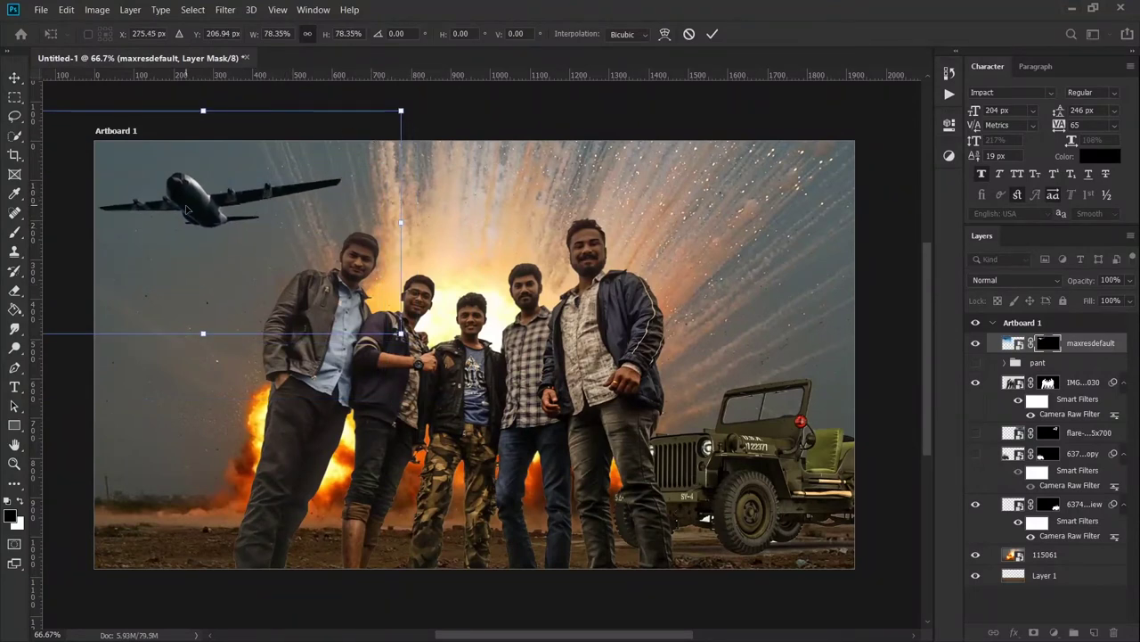
Narrow, skew and stretch the plane's perspective, then commit the new shape.
left_click_drag(185, 211, 281, 207)
left_click_drag(95, 113, 111, 119)
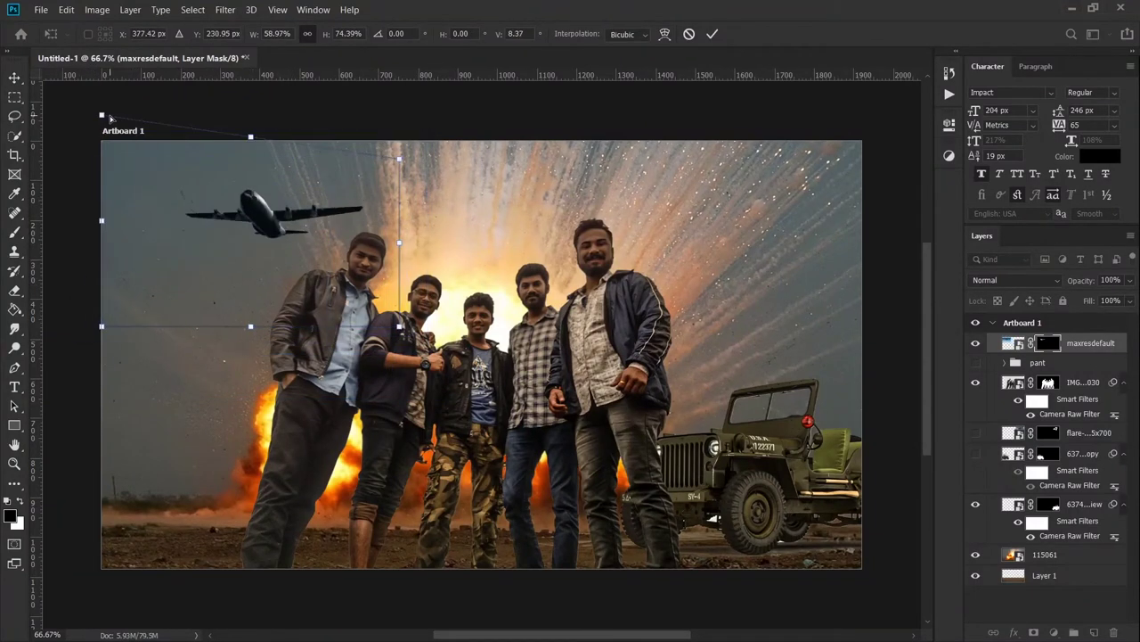
left_click_drag(399, 326, 440, 326)
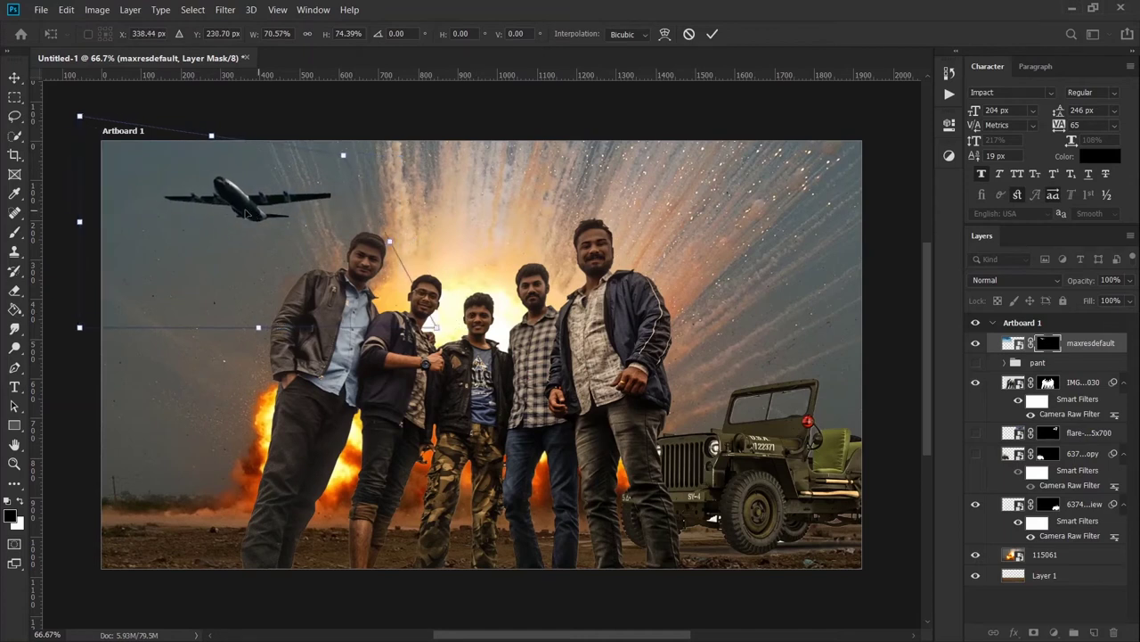
left_click(712, 34)
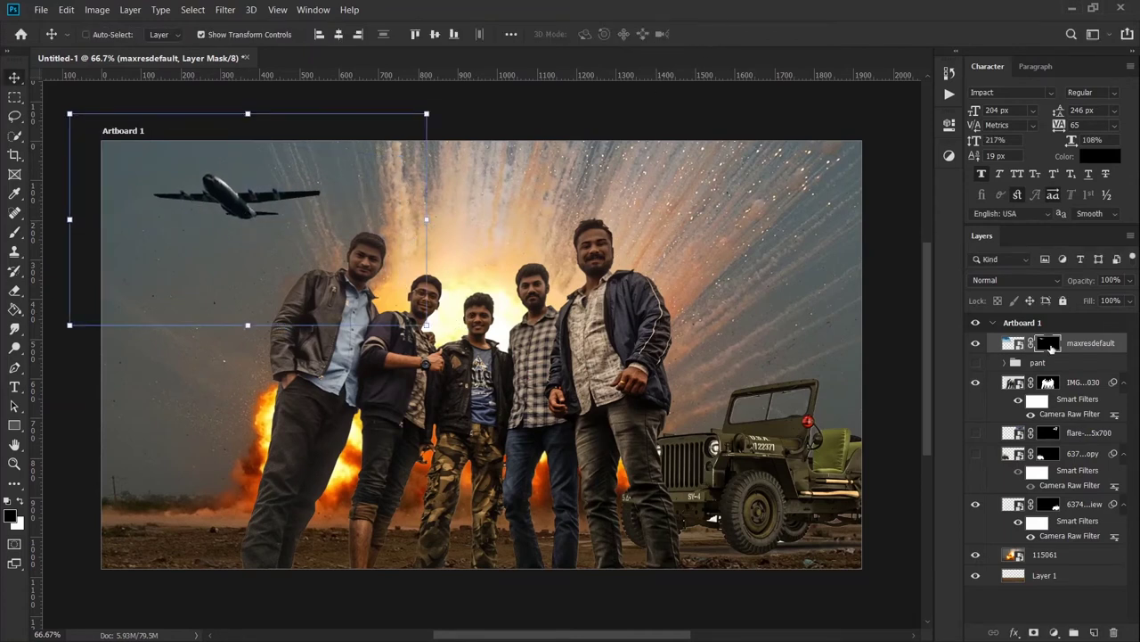
Paint light streaks across the plane's wing on its mask, undoing one stray stroke.
key("ctrl+plus")
key("ctrl+plus")
key("ctrl+plus")
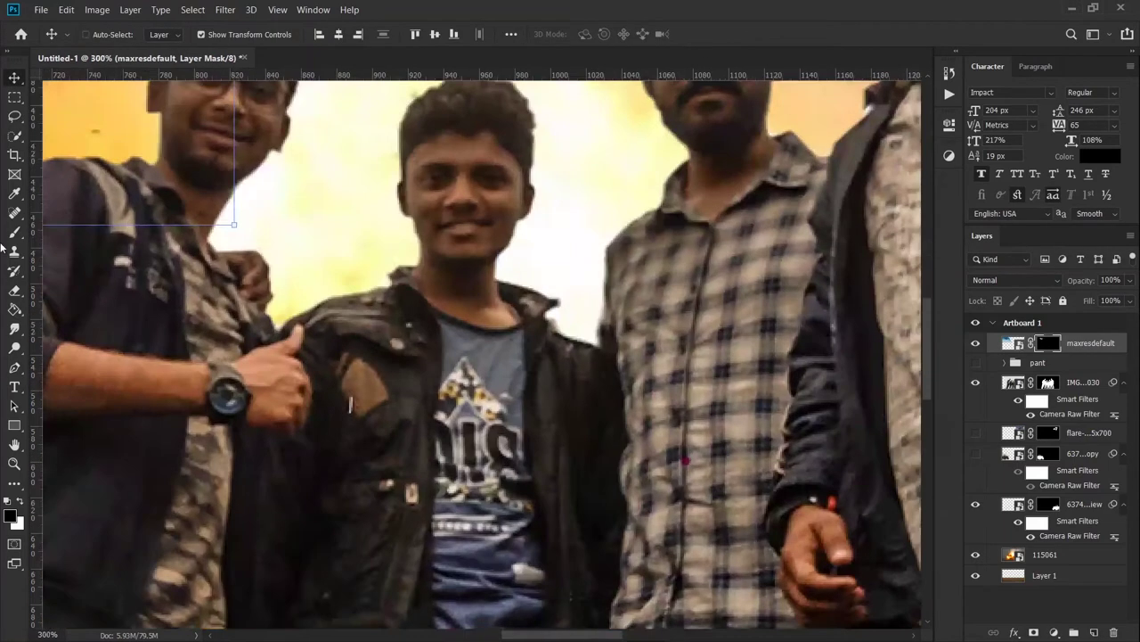
left_click_drag(53, 247, 464, 368)
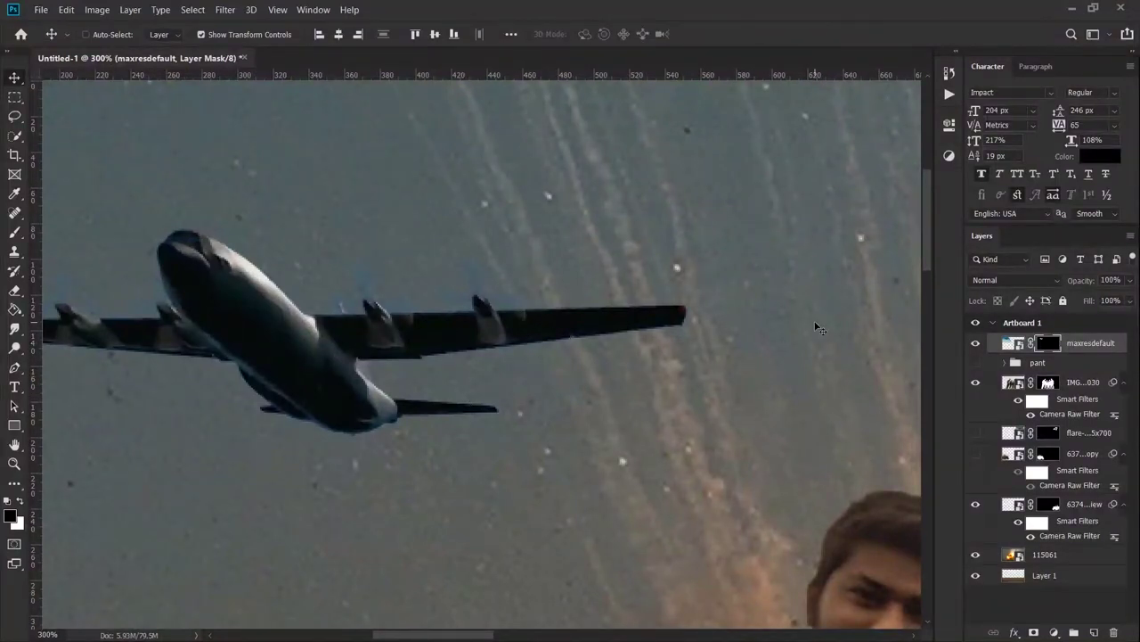
key("b")
mouse_move(559, 316)
left_mouse_down()
mouse_move(538, 277)
mouse_move(574, 337)
left_mouse_up()
key("ctrl+z")
left_click_drag(517, 303, 537, 342)
mouse_move(624, 307)
left_mouse_down()
mouse_move(645, 332)
mouse_move(665, 328)
left_mouse_up()
key("ctrl+minus")
key("ctrl+minus")
key("ctrl+minus")
key("ctrl+minus")
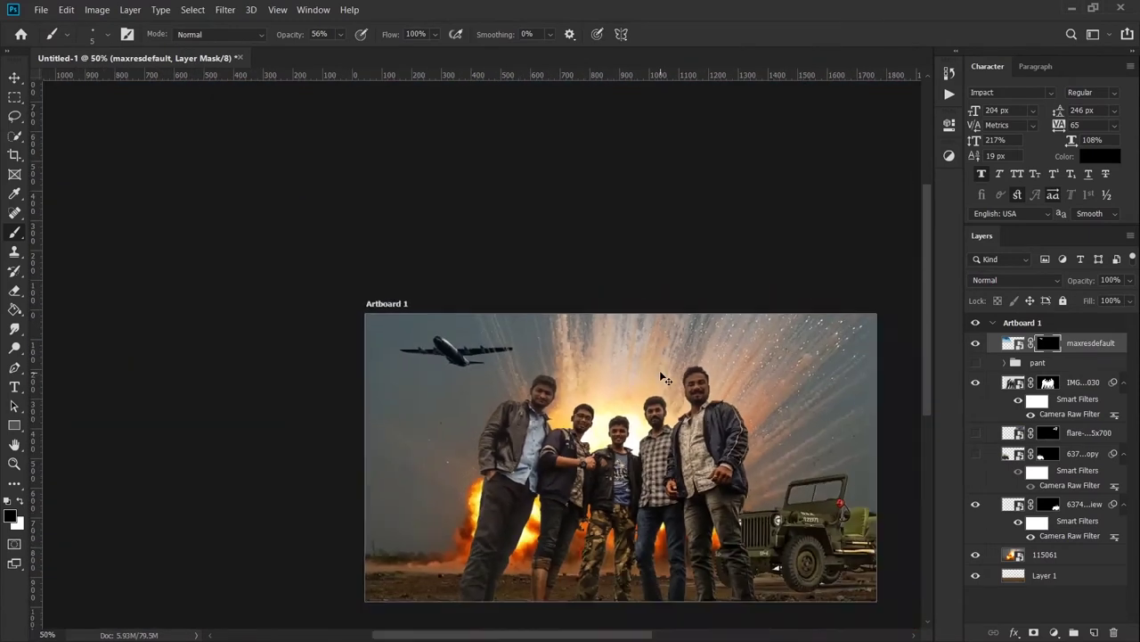
Select the jeep layer and remove its Camera Raw smart filter.
left_click(1083, 505)
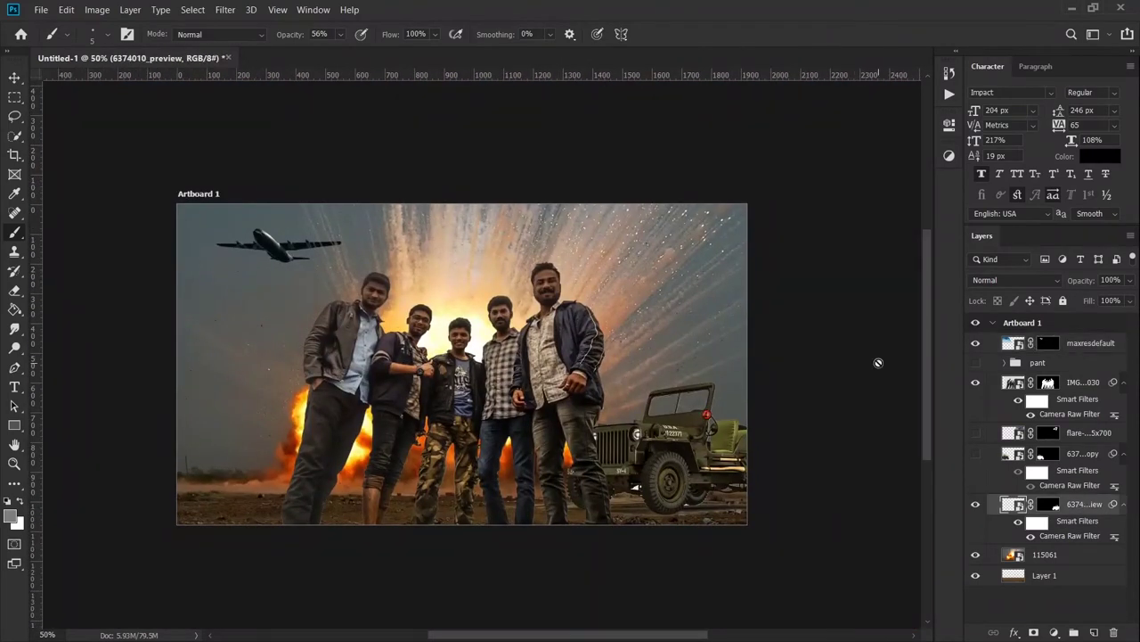
key("w")
key("ctrl+alt+r")
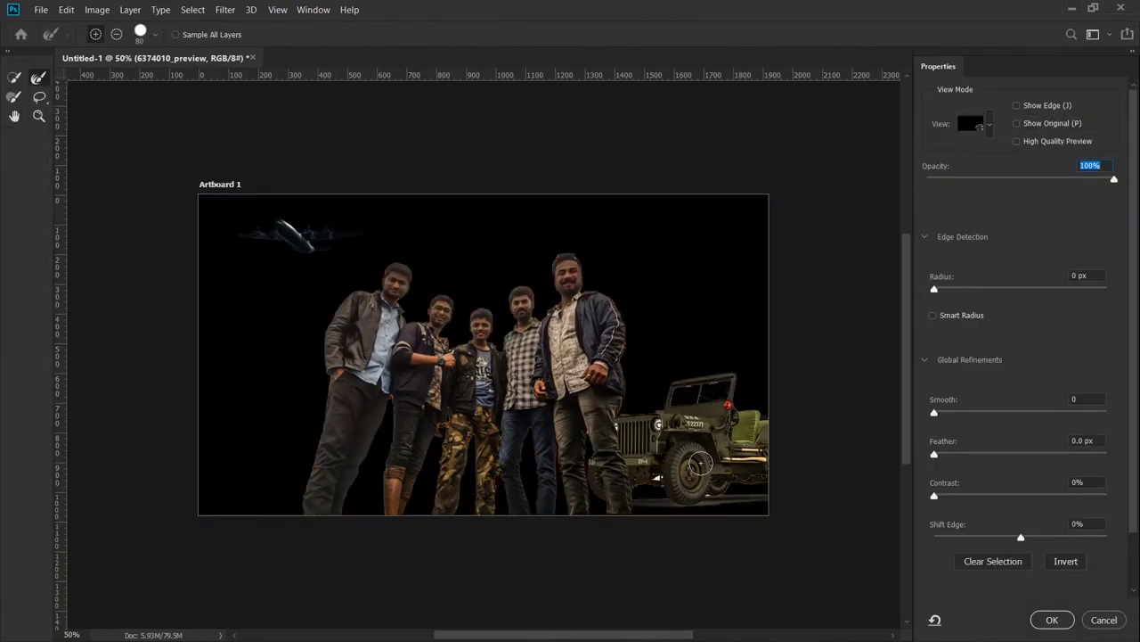
key("Return")
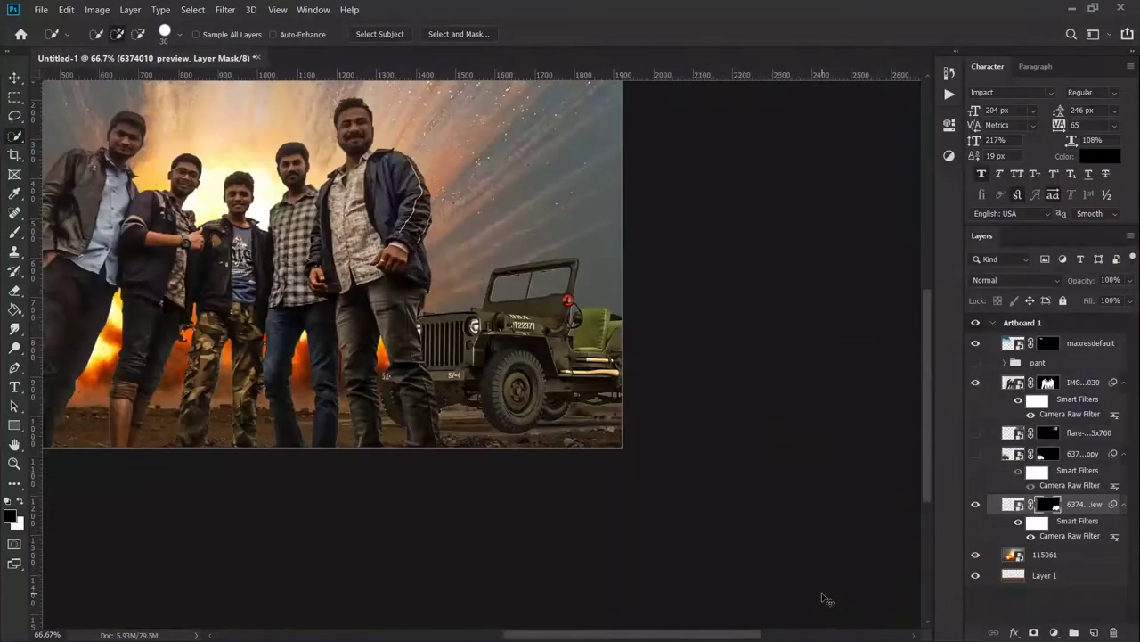
key("ctrl+plus")
key("ctrl+plus")
key("ctrl+plus")
key("ctrl+plus")
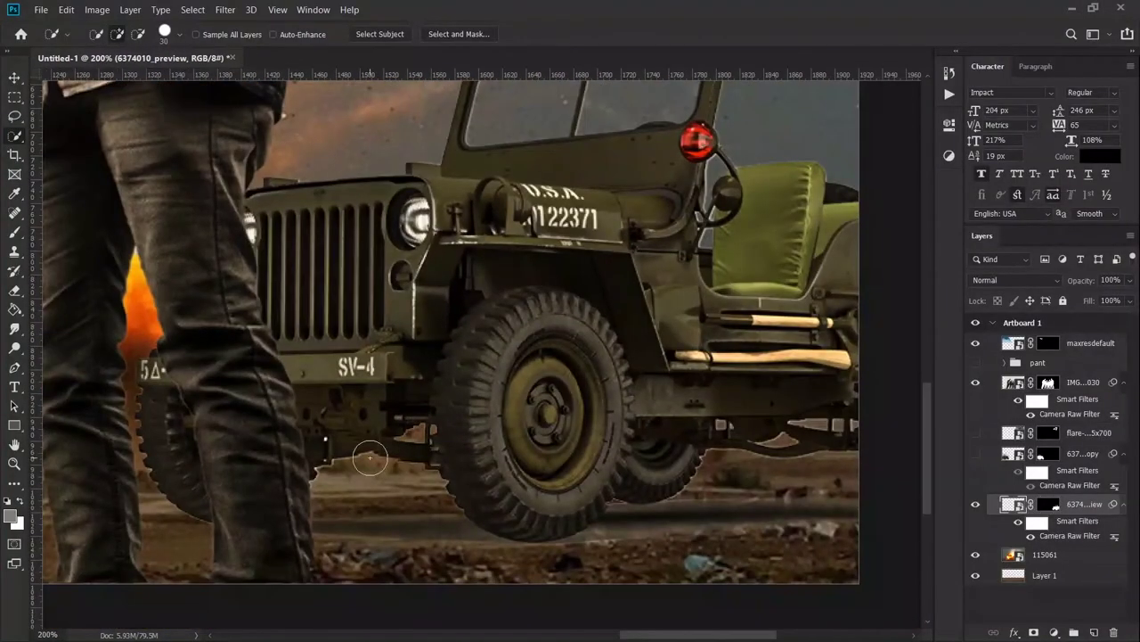
key("b")
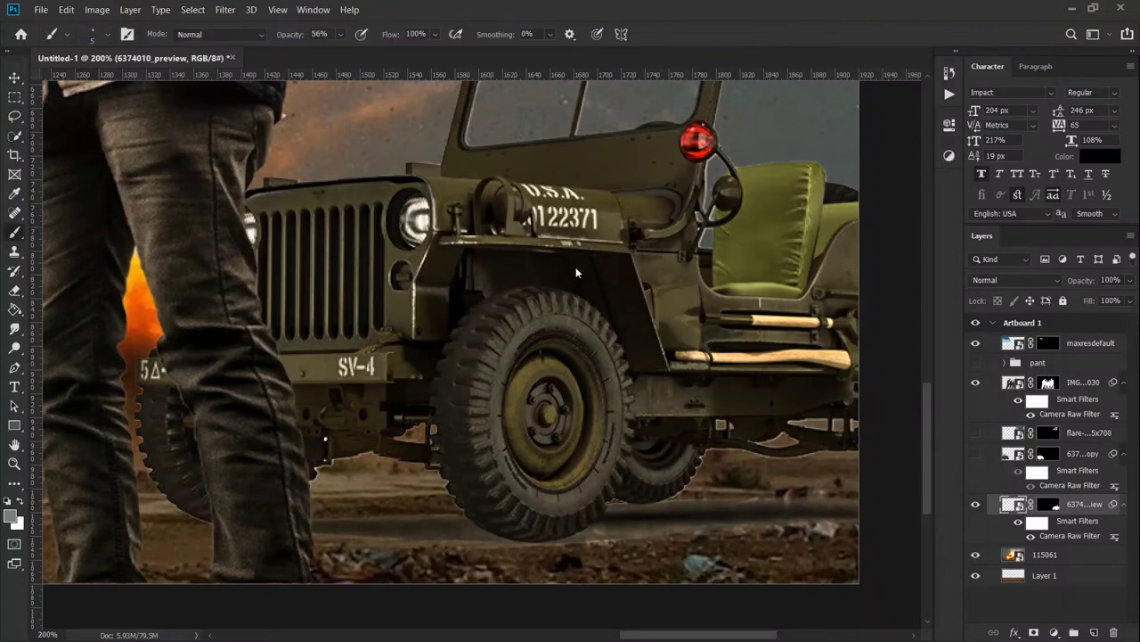
key("ctrl+z")
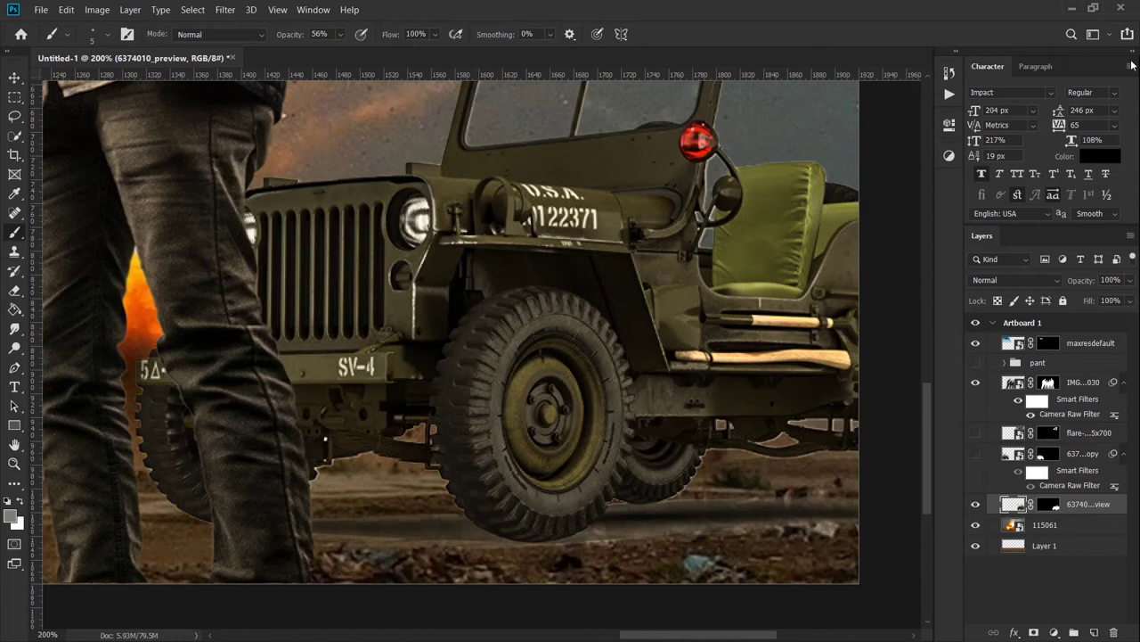
On layer 115061, brush black at 21% opacity to darken the road beside the jeep's wheels.
key("F6")
key("d")
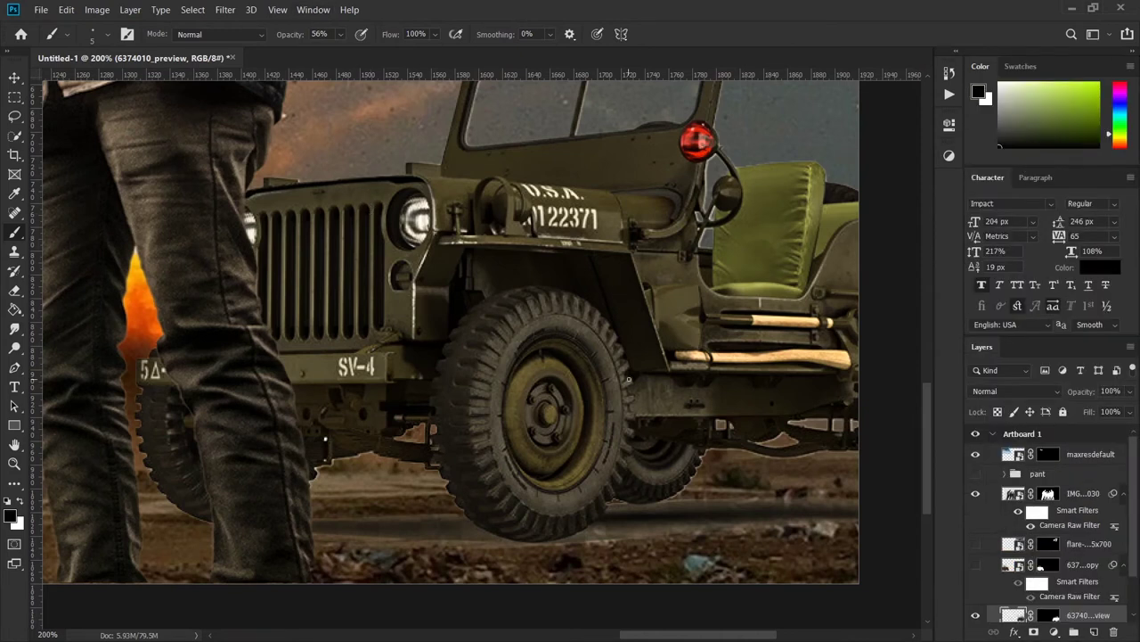
key("bracketright")
key("2")
key("1")
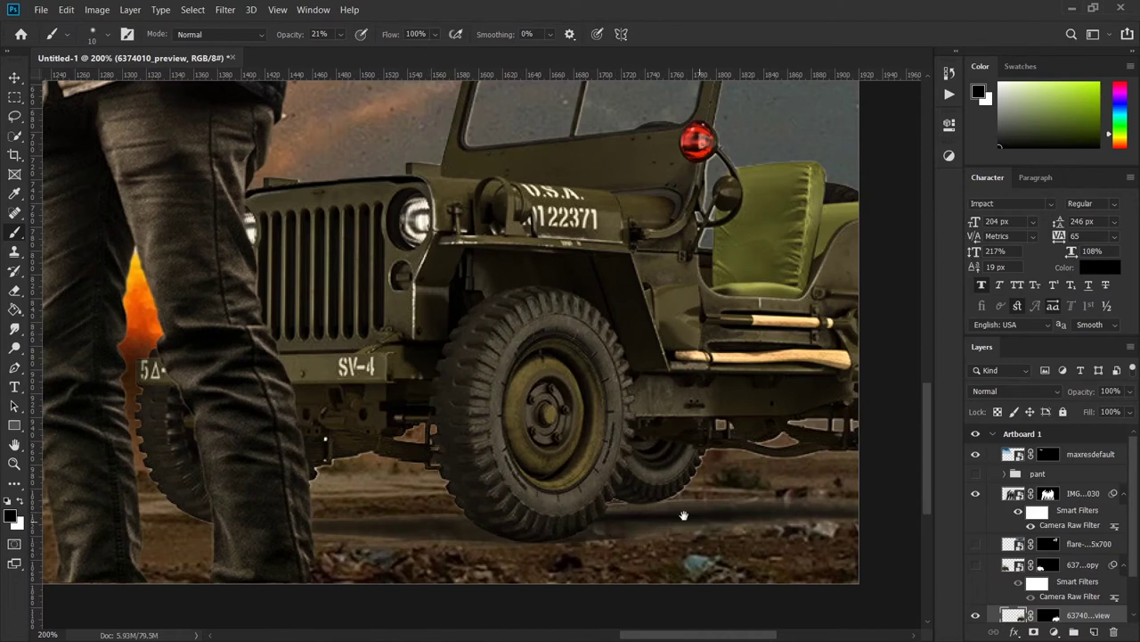
key("ctrl+z")
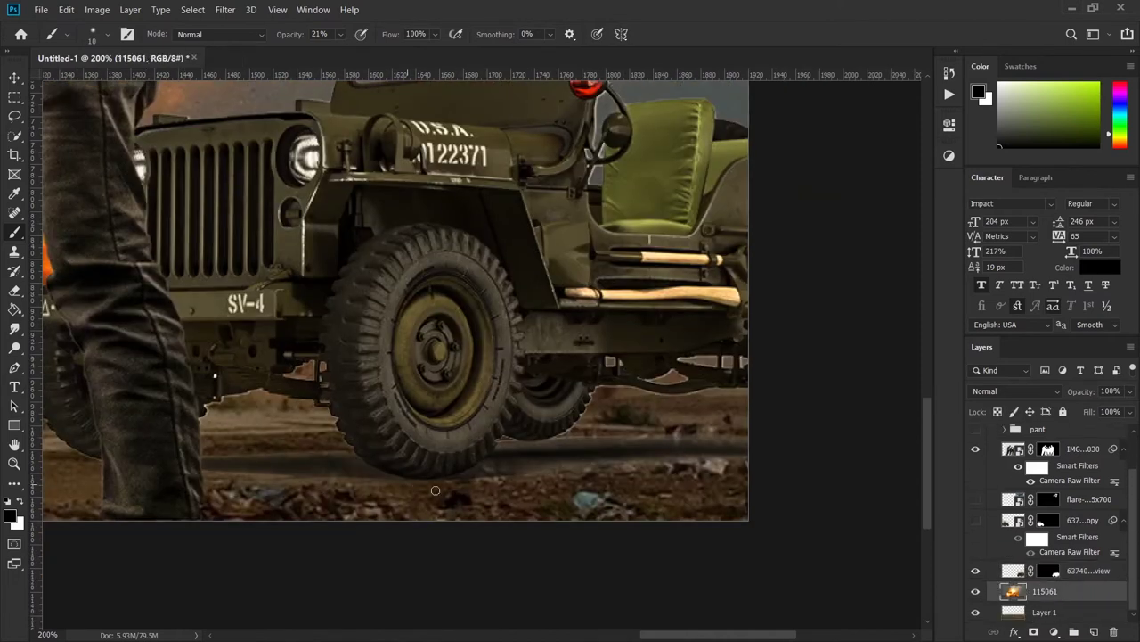
left_click_drag(511, 485, 591, 464)
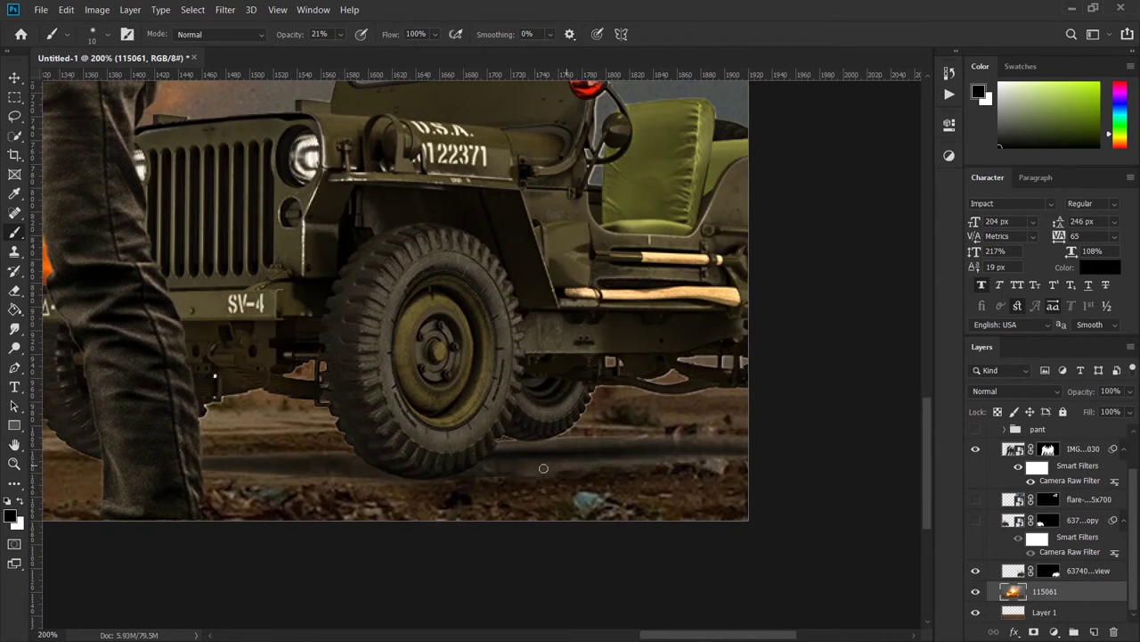
key("alt+bracketright")
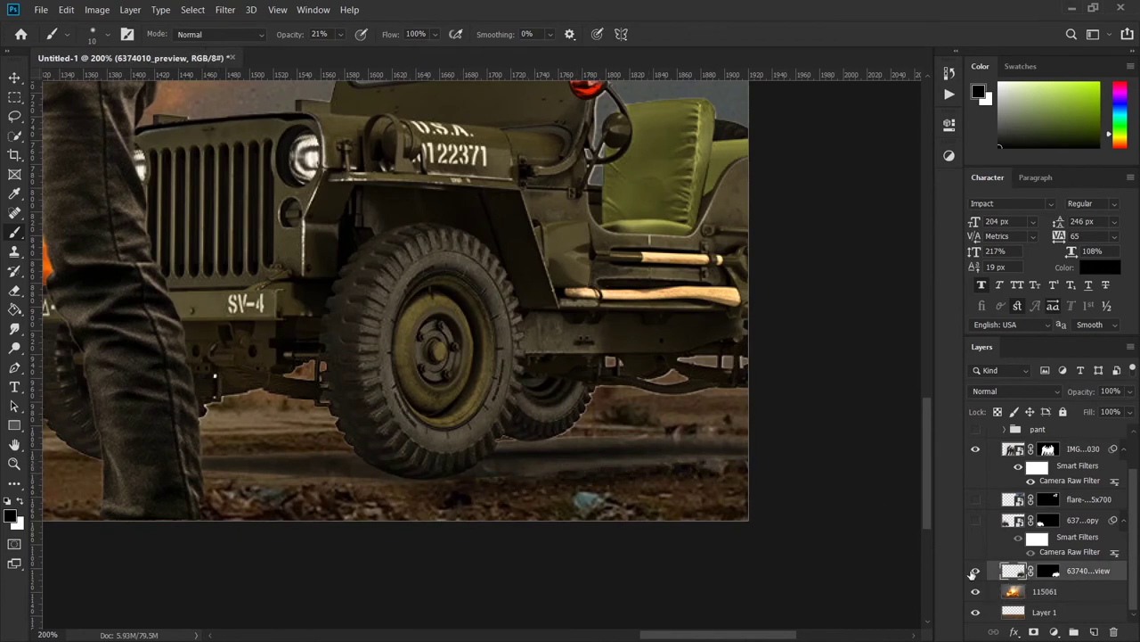
scroll(677, 457, "down", 5)
Clean up the left man's jacket shoulder edge on the group photo's layer mask.
scroll(743, 470, "up", 2)
scroll(374, 375, "up", 1)
key("alt+bracketright")
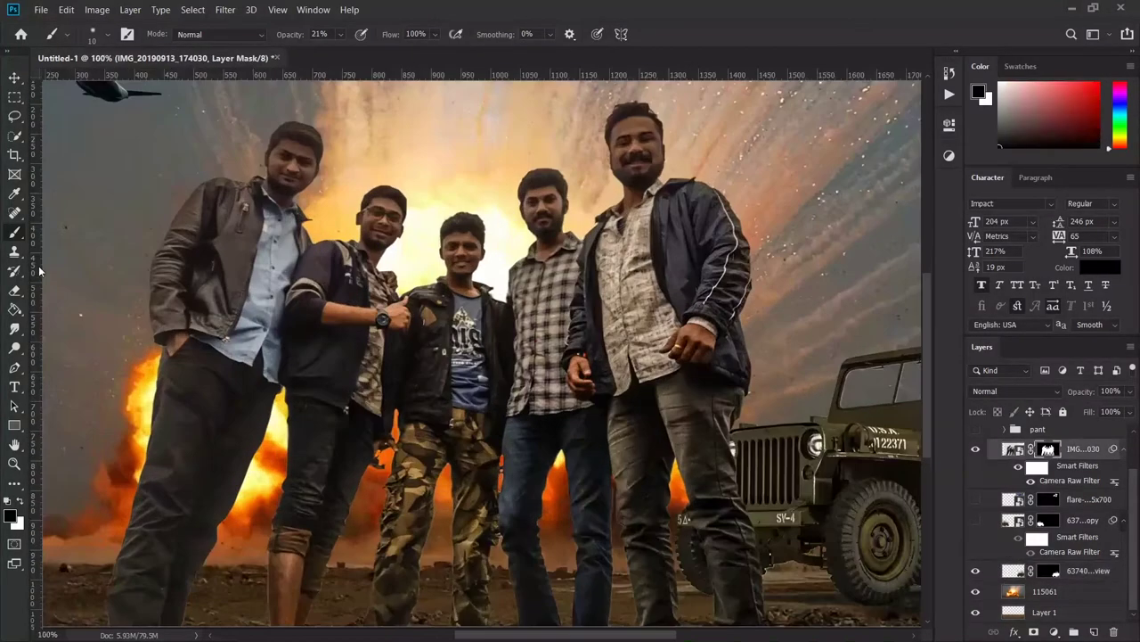
scroll(374, 374, "up", 3)
scroll(375, 374, "up", 1)
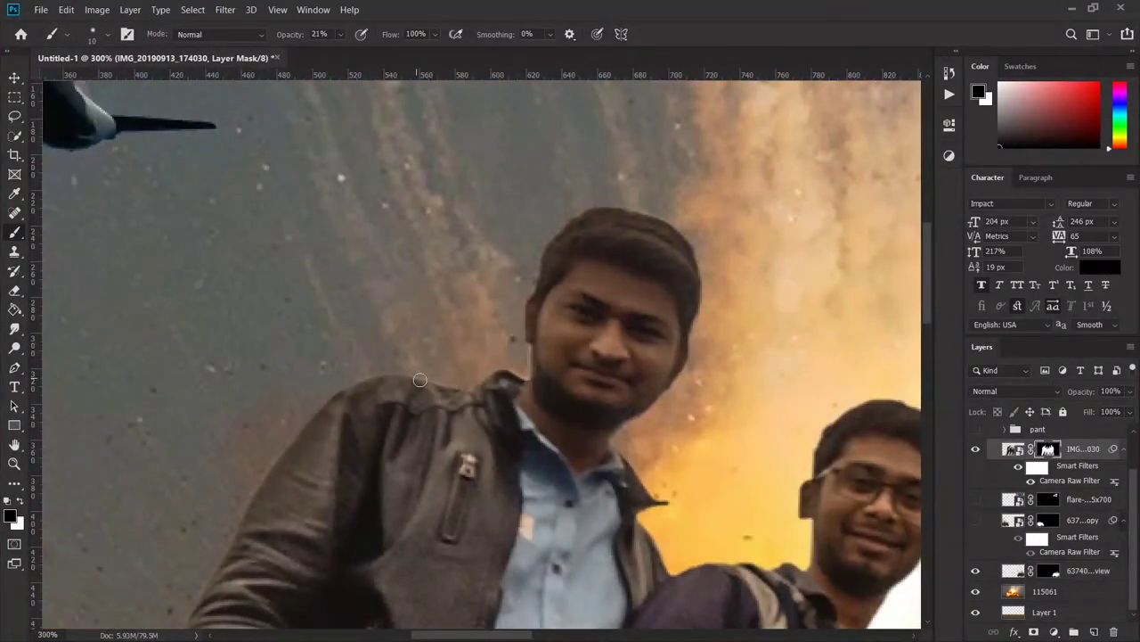
key("ctrl+2")
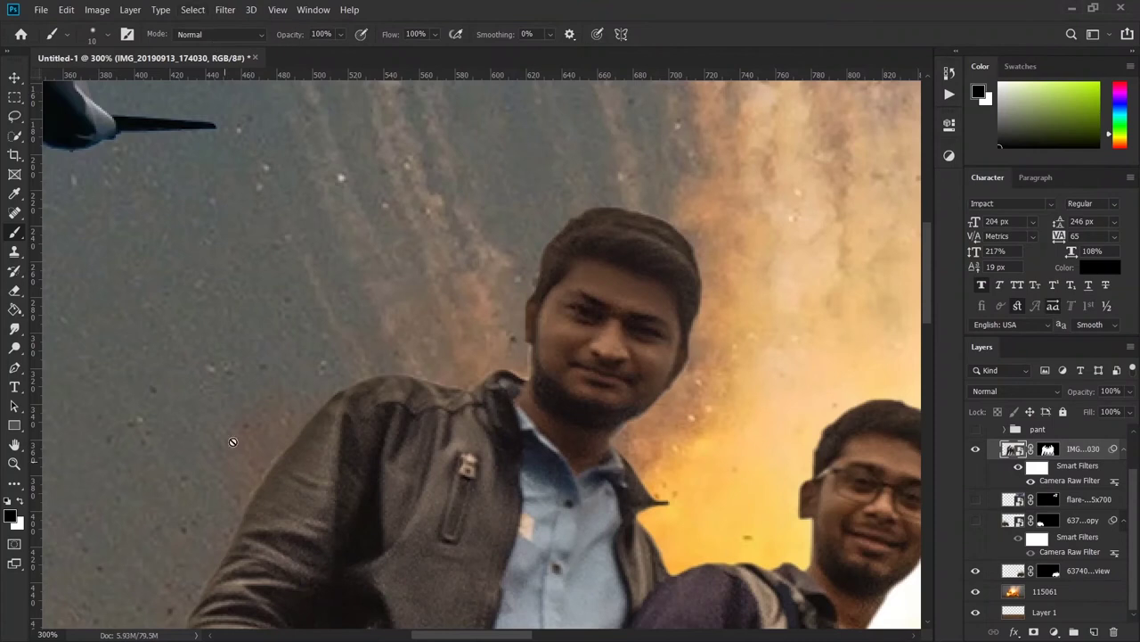
left_click_drag(490, 379, 271, 417)
key("ctrl+z")
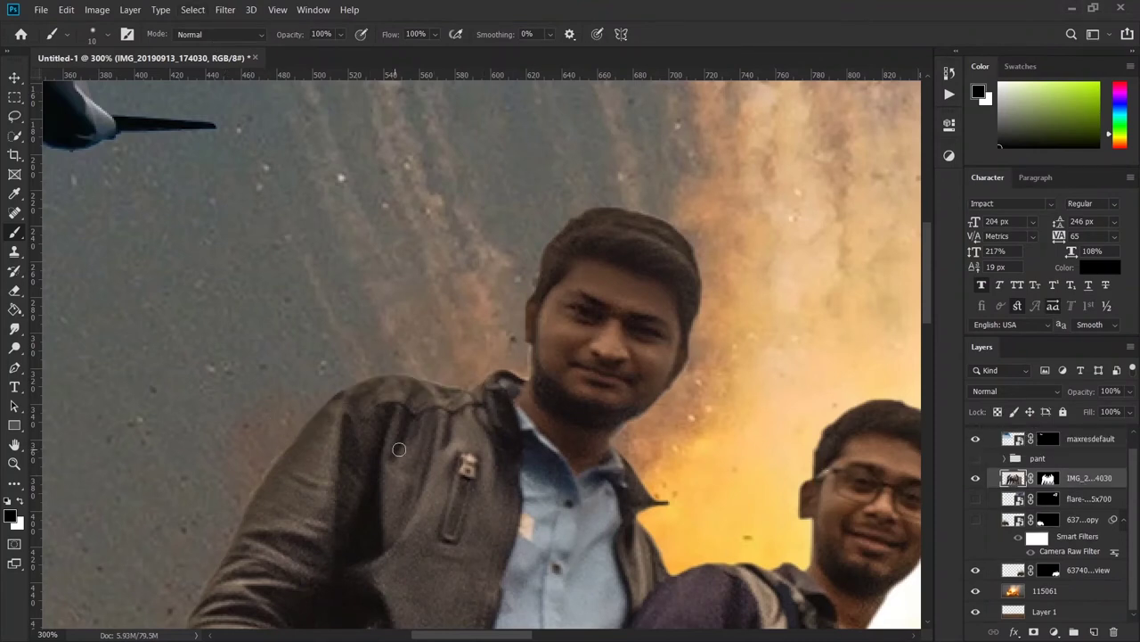
key("ctrl+backslash")
left_click_drag(389, 377, 424, 381)
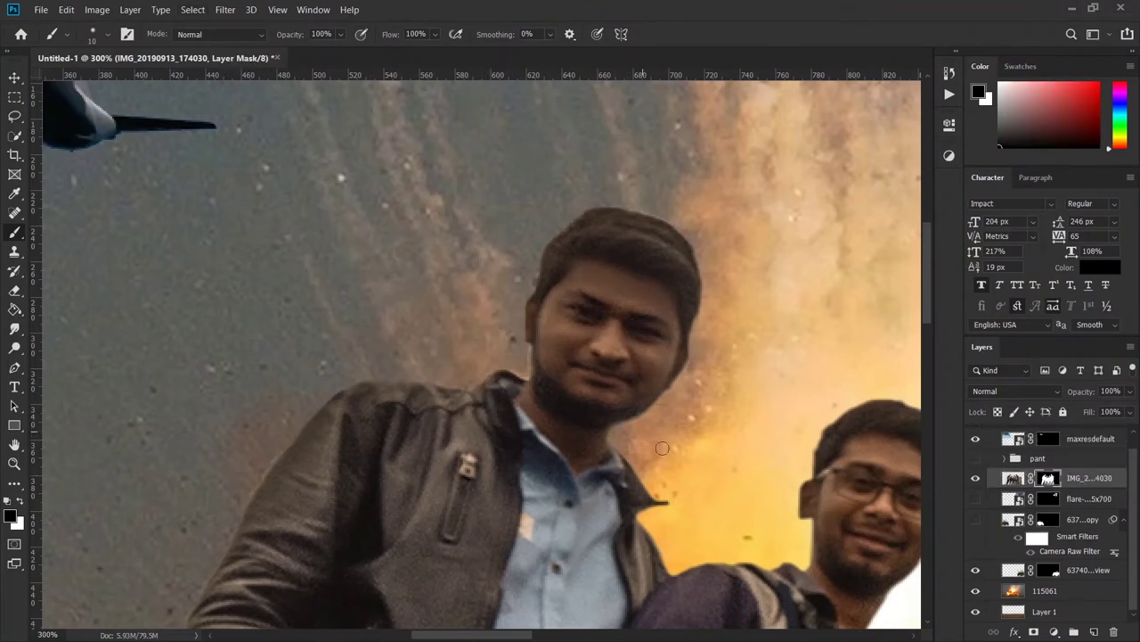
key("z")
left_click(15, 231)
Zoom out to the whole artboard and show the parachutes layer.
key("ctrl+minus")
key("ctrl+minus")
key("ctrl+minus")
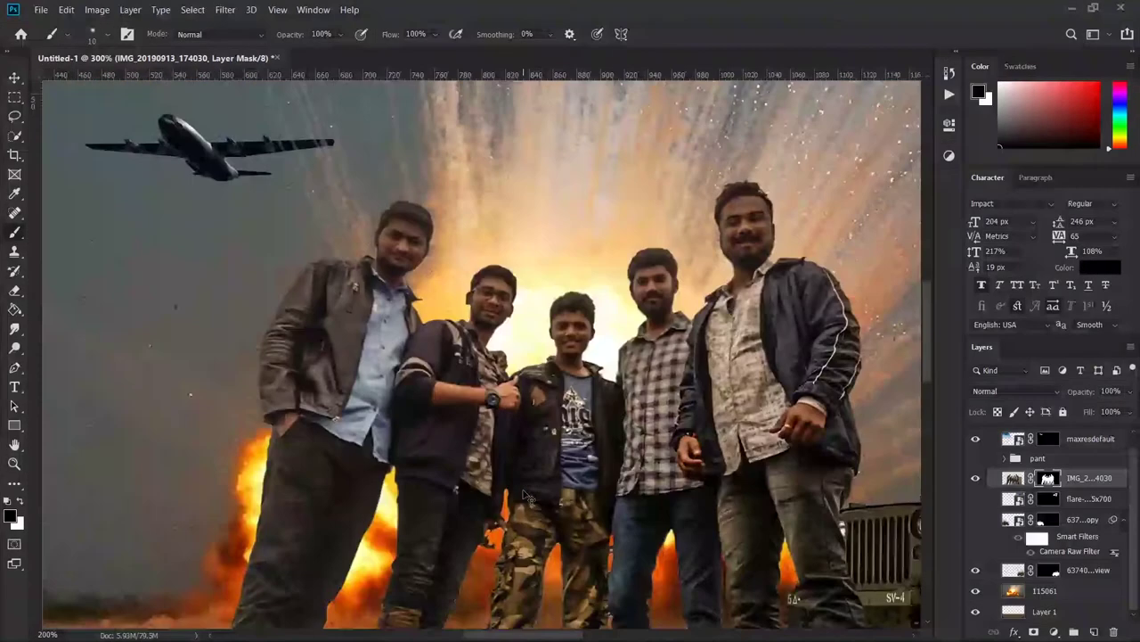
key("ctrl+minus")
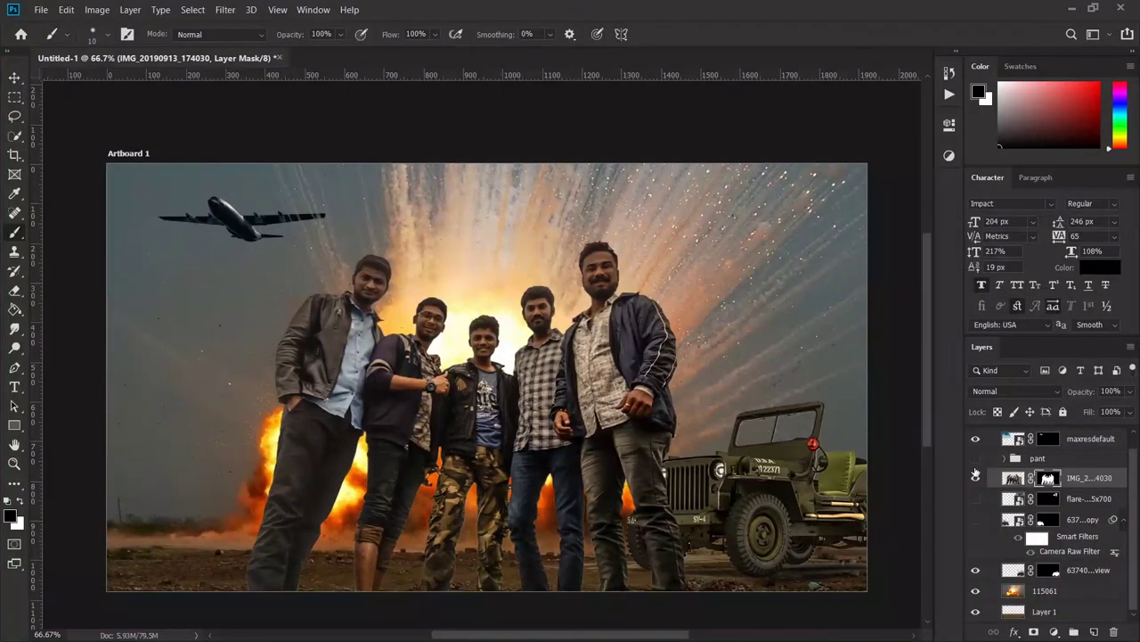
left_click(976, 499)
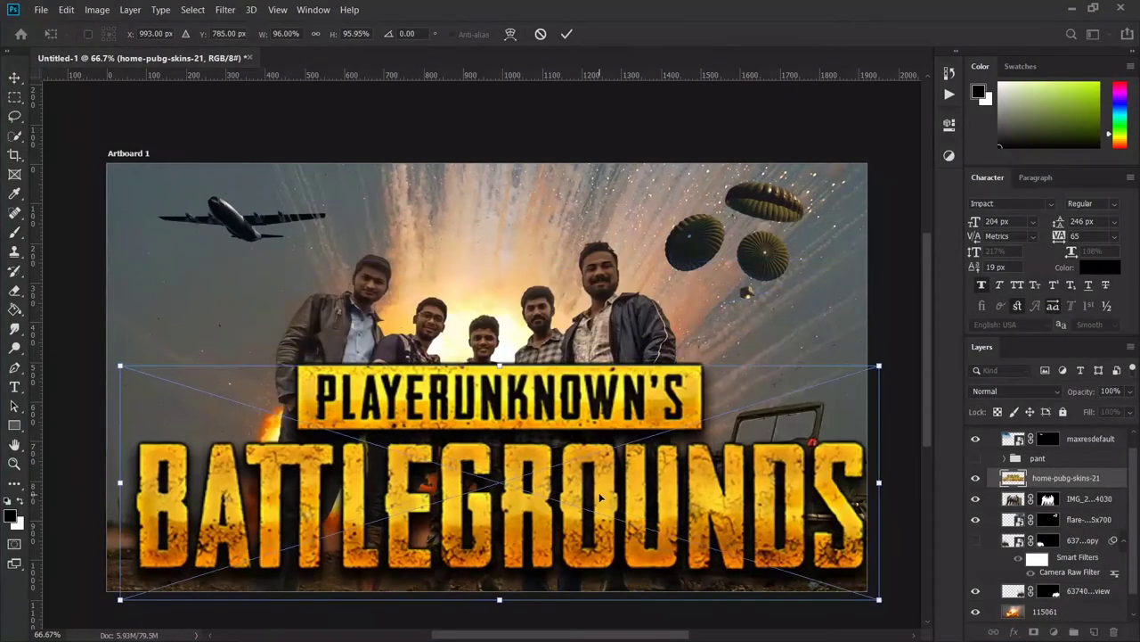
Shrink and reposition the PUBG logo, then apply the resize.
left_click_drag(866, 376, 599, 458)
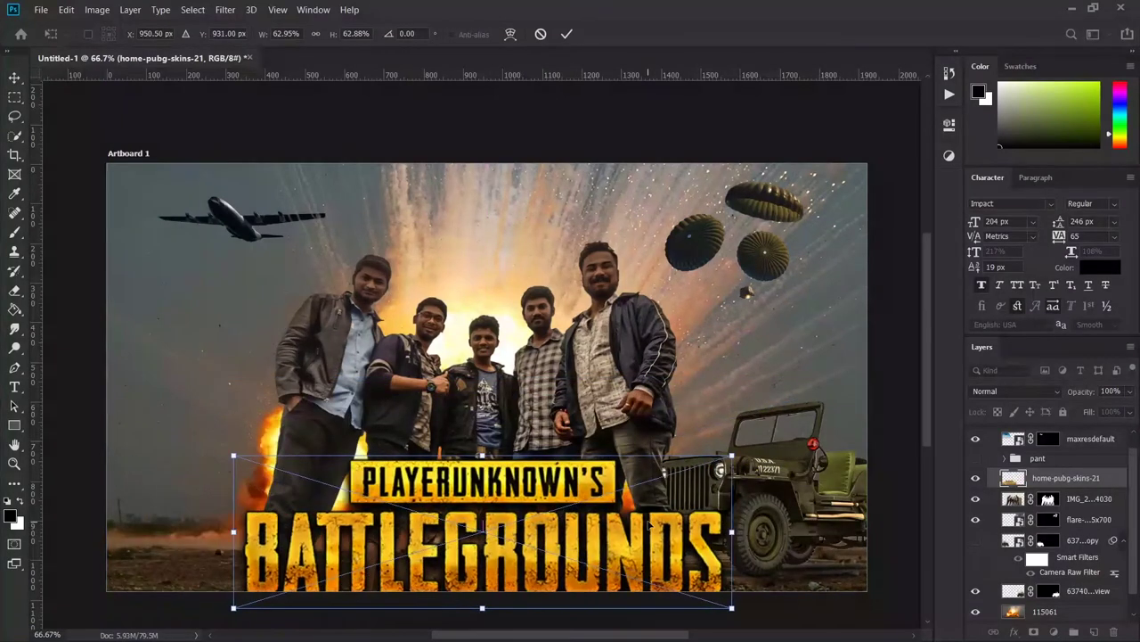
mouse_move(356, 535)
left_mouse_down()
mouse_move(430, 454)
mouse_move(581, 526)
left_mouse_up()
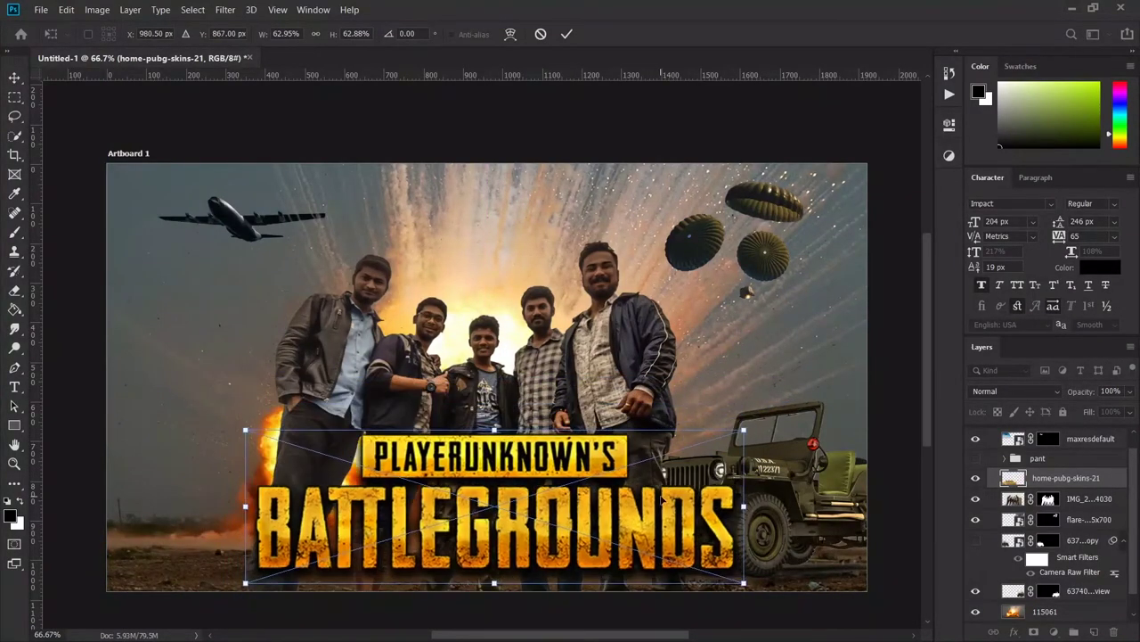
left_click_drag(262, 460, 319, 486)
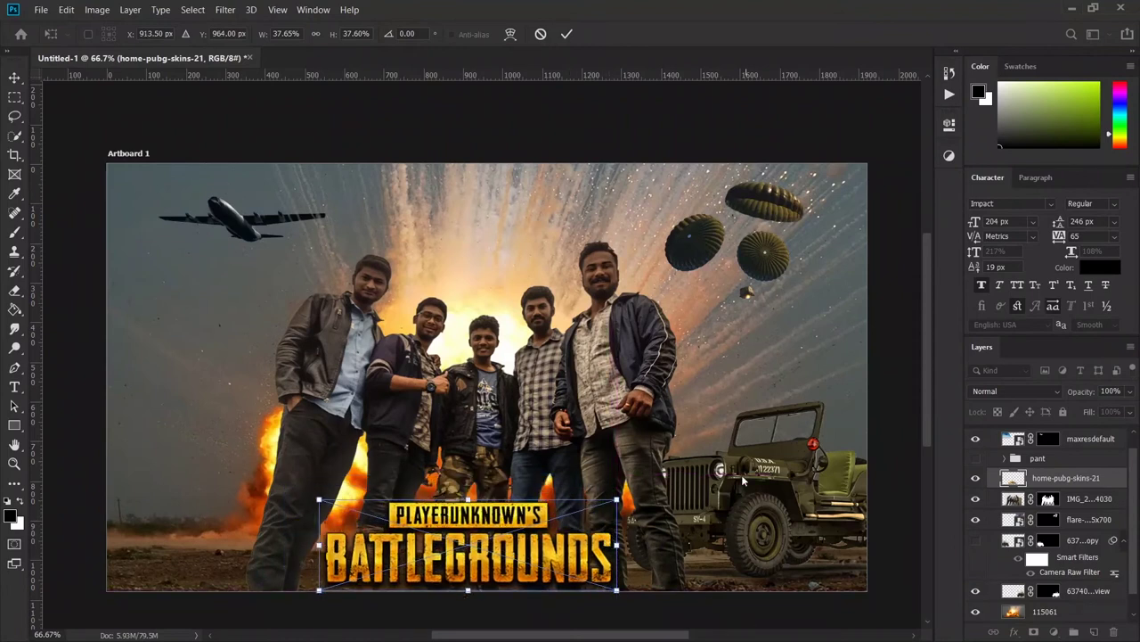
key("Return")
key("b")
Move the PUBG logo to the top of the image and enlarge it.
key("v")
left_click_drag(468, 543, 468, 219)
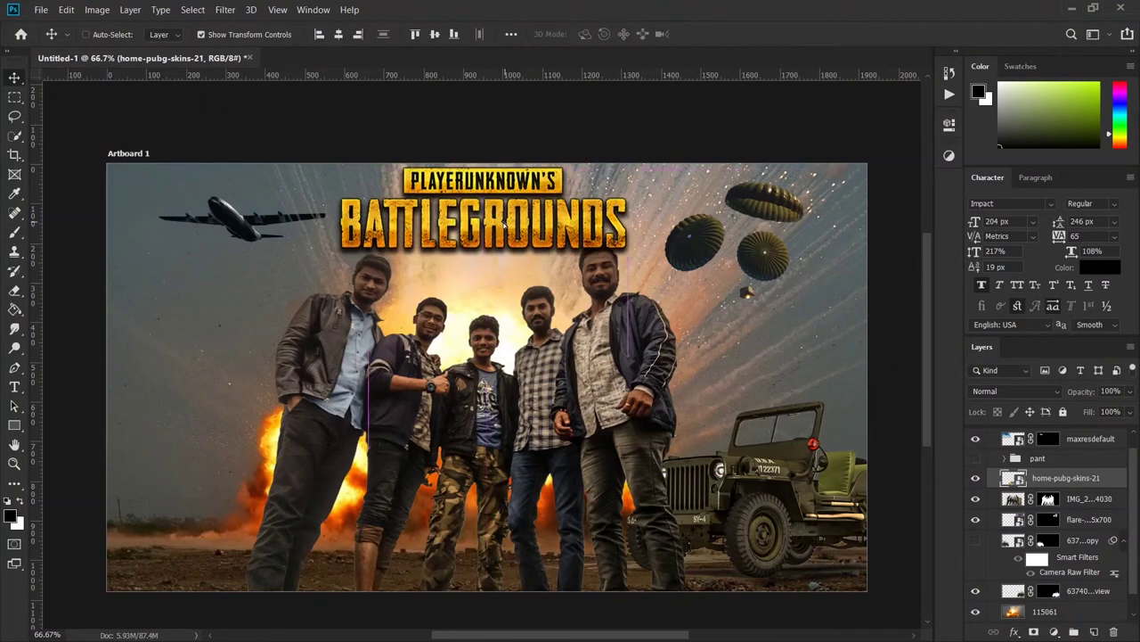
key("ctrl+t")
left_click_drag(612, 239, 660, 306)
key("Return")
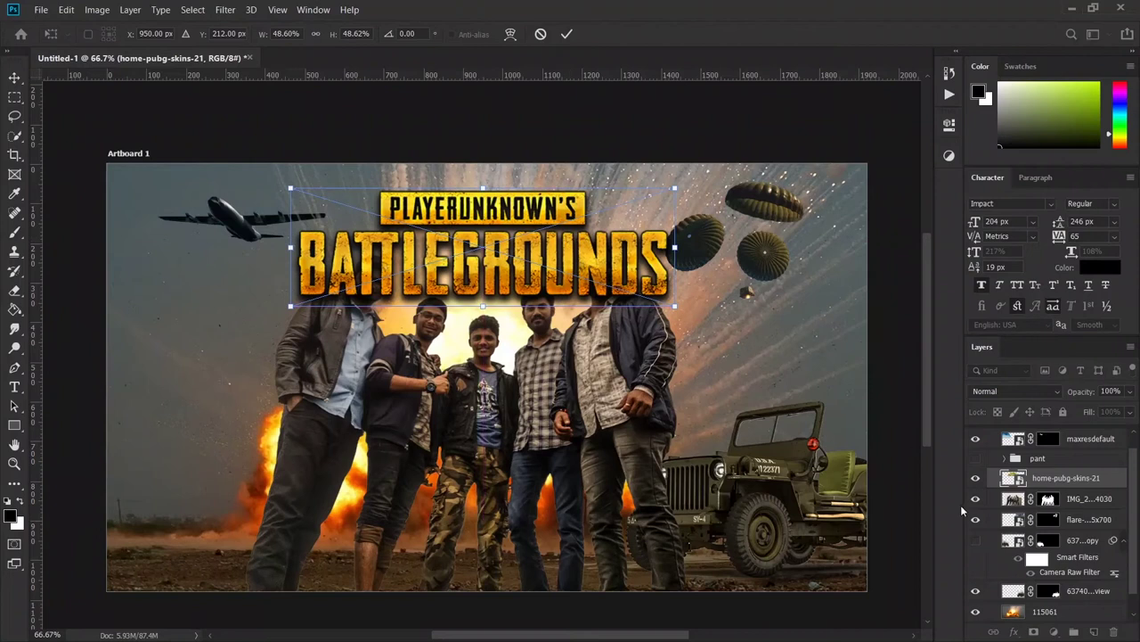
Nudge the parachutes right, raise the logo above the people, and move it over the group's legs.
left_click(1070, 519)
key("shift+Right")
key("shift+Right")
key("shift+Right")
mouse_move(1065, 477)
left_mouse_down()
mouse_move(1070, 435)
mouse_move(1085, 525)
left_mouse_up()
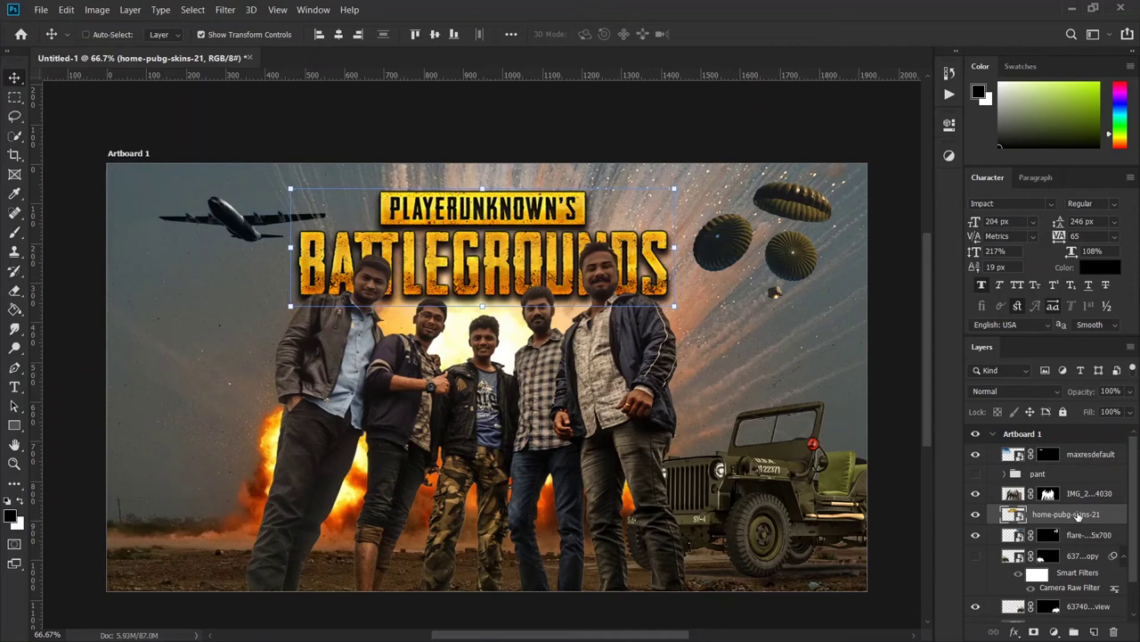
left_click_drag(485, 246, 486, 254)
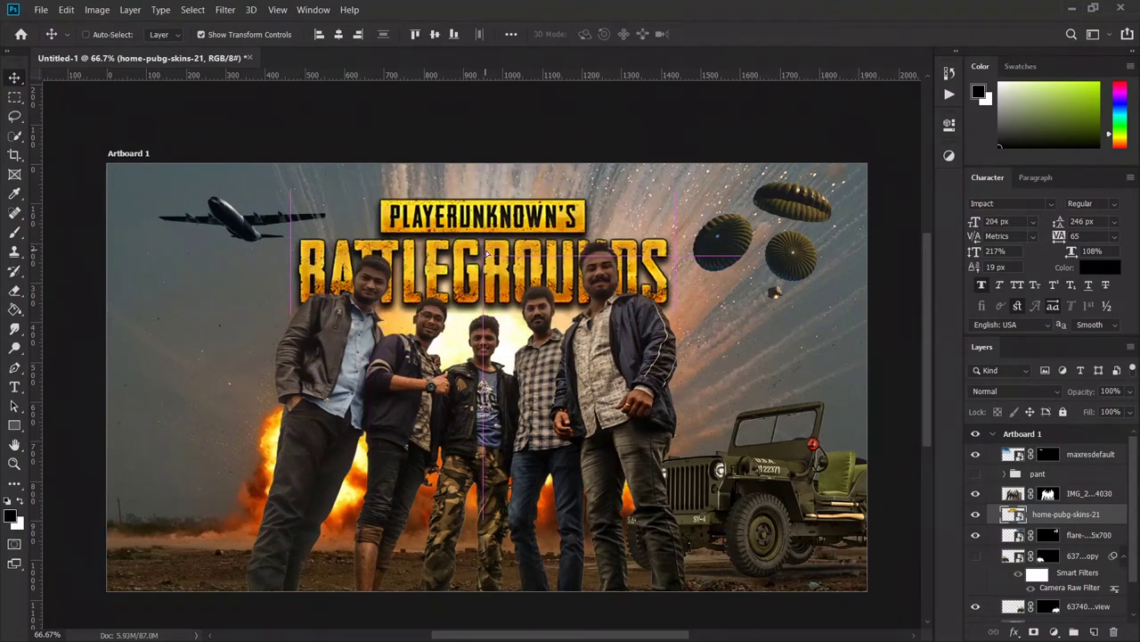
key("ctrl+bracketright")
left_click_drag(486, 254, 472, 515)
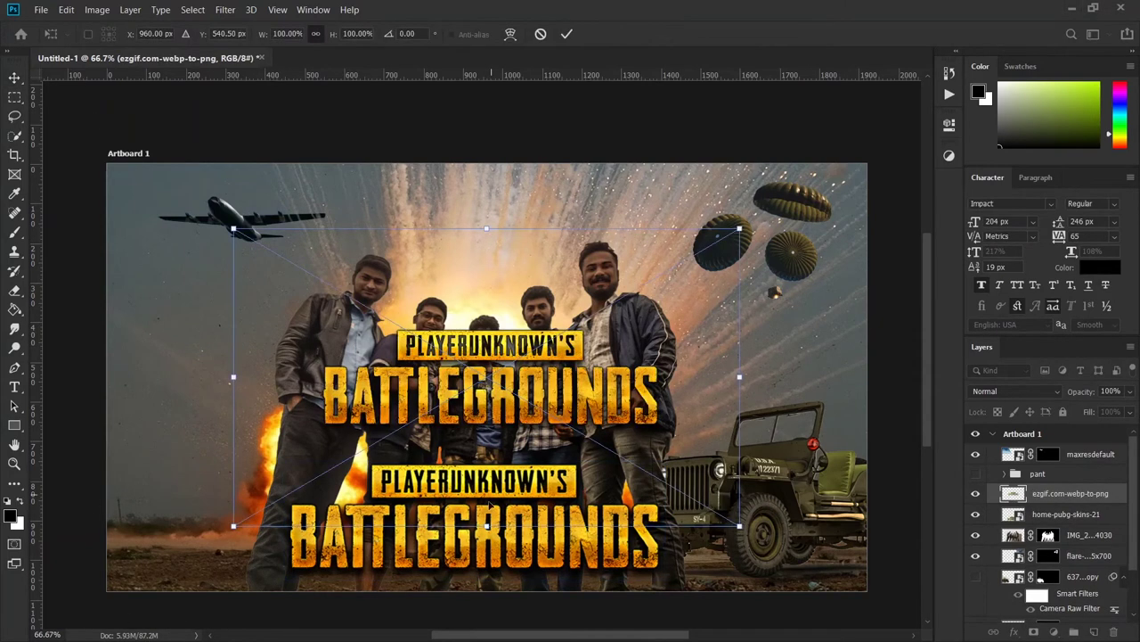
key("Return")
Hide home-pubg-skins-21 and enlarge the ezgif.com-webp-to-png logo to about 130%.
left_click(1061, 514)
left_click(975, 513)
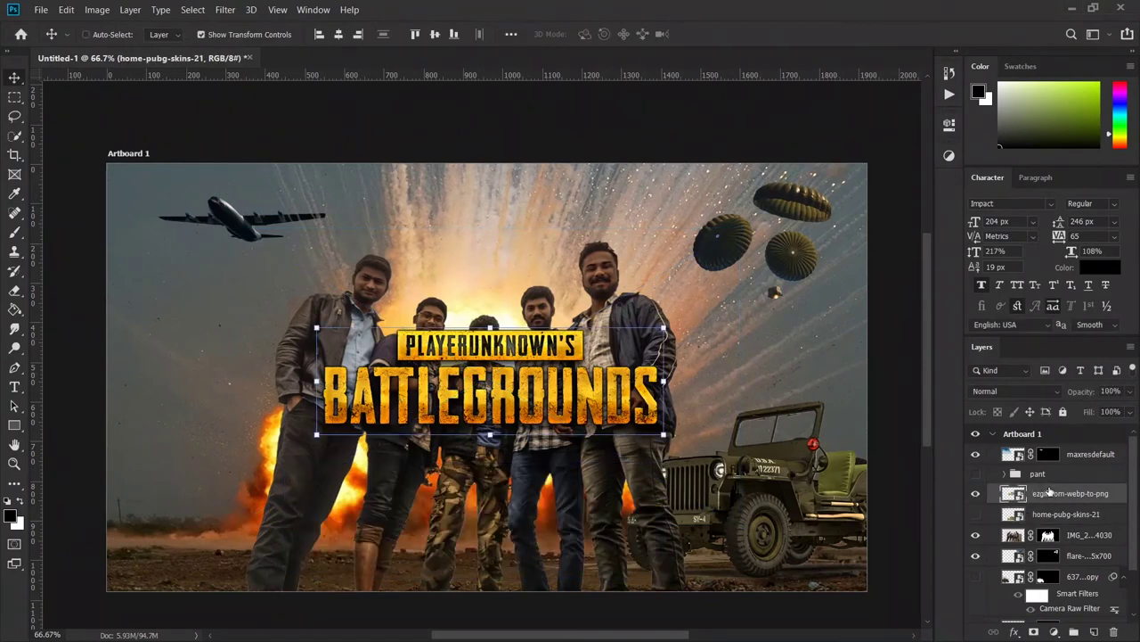
left_click(1061, 493)
left_click_drag(535, 524, 532, 527)
key("ctrl+t")
mouse_move(657, 475)
left_mouse_down()
mouse_move(937, 265)
mouse_move(518, 536)
left_mouse_up()
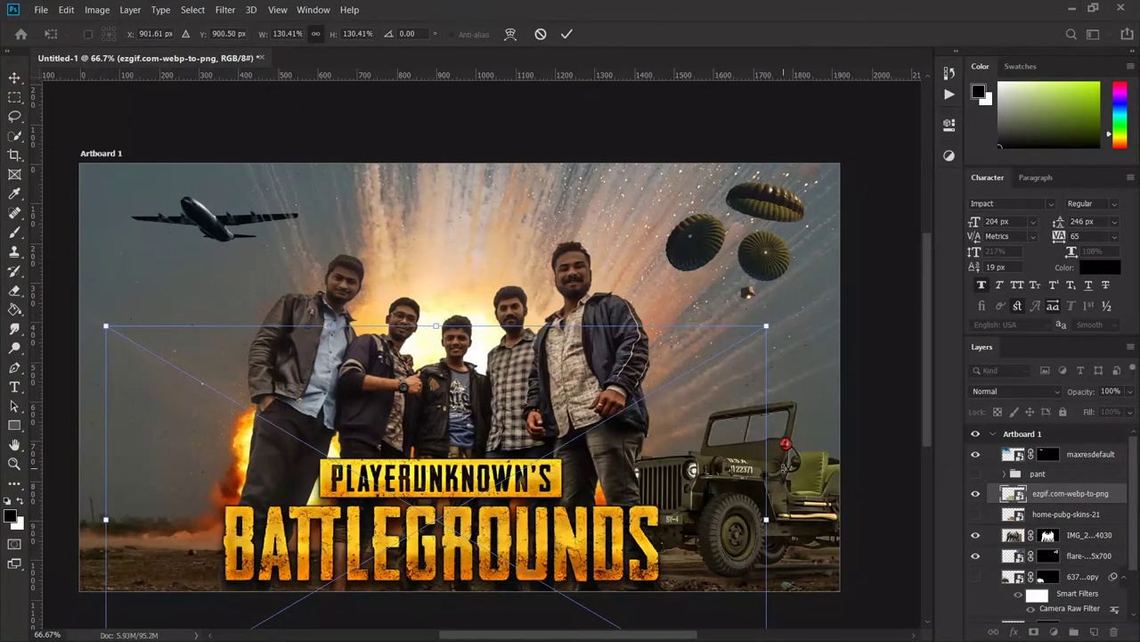
left_click(567, 33)
Try blend modes on the logo, then set it back to Normal.
key("shift+plus")
key("shift+plus")
key("shift+plus")
key("shift+plus")
key("shift+plus")
key("shift+plus")
key("shift+plus")
key("shift+plus")
key("shift+plus")
key("shift+plus")
key("alt+shift+n")
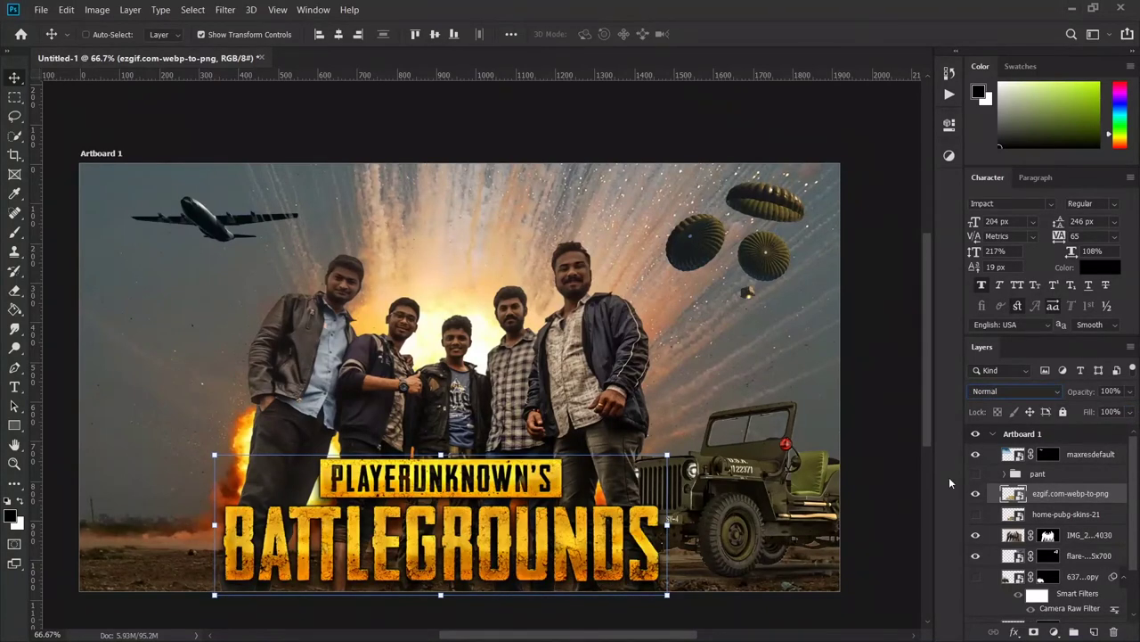
left_click(1048, 535)
Add a layer mask to the logo and hide the final S where the right man's leg passes.
left_click(1070, 493)
left_click(1034, 631)
key("b")
key("ctrl+plus")
key("ctrl+plus")
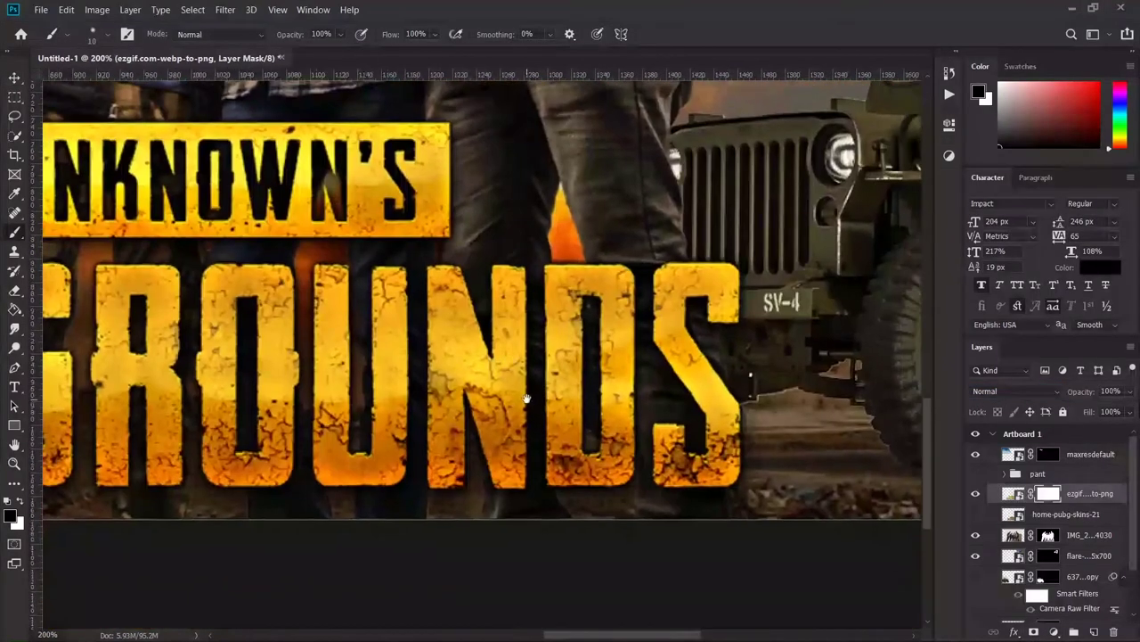
key("bracketright")
key("bracketright")
mouse_move(660, 267)
left_mouse_down()
mouse_move(710, 445)
mouse_move(629, 305)
left_mouse_up()
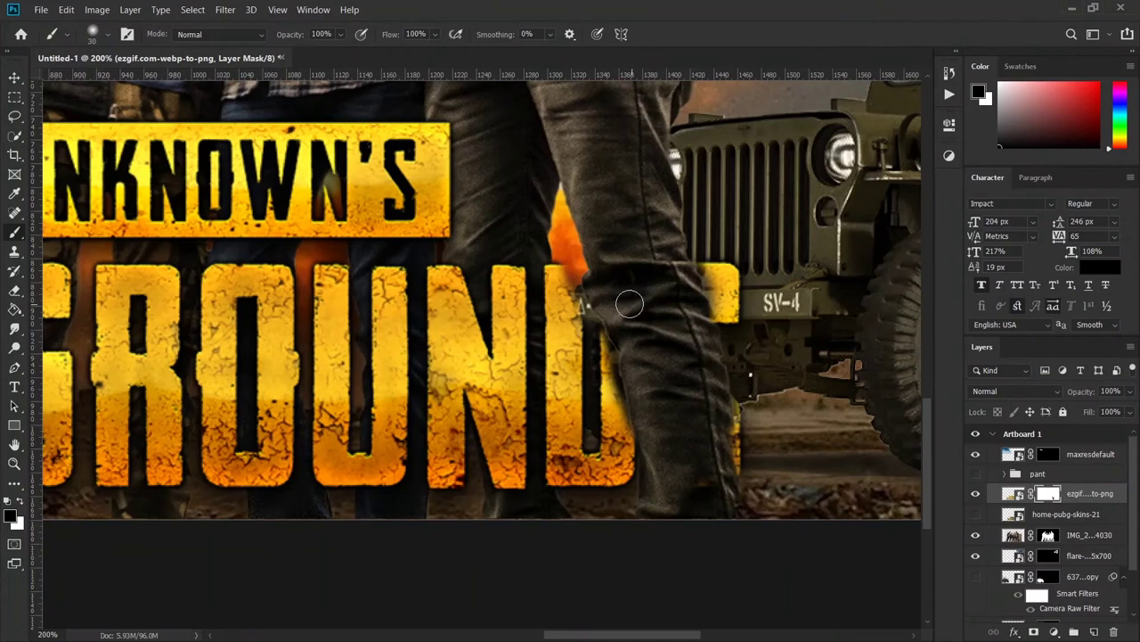
Paint white on the mask to restore the yellow letter edges beside the leg.
key("ctrl+plus")
key("x")
mouse_move(646, 189)
left_mouse_down()
mouse_move(709, 201)
mouse_move(687, 255)
mouse_move(675, 254)
left_mouse_up()
left_click_drag(764, 485, 443, 416)
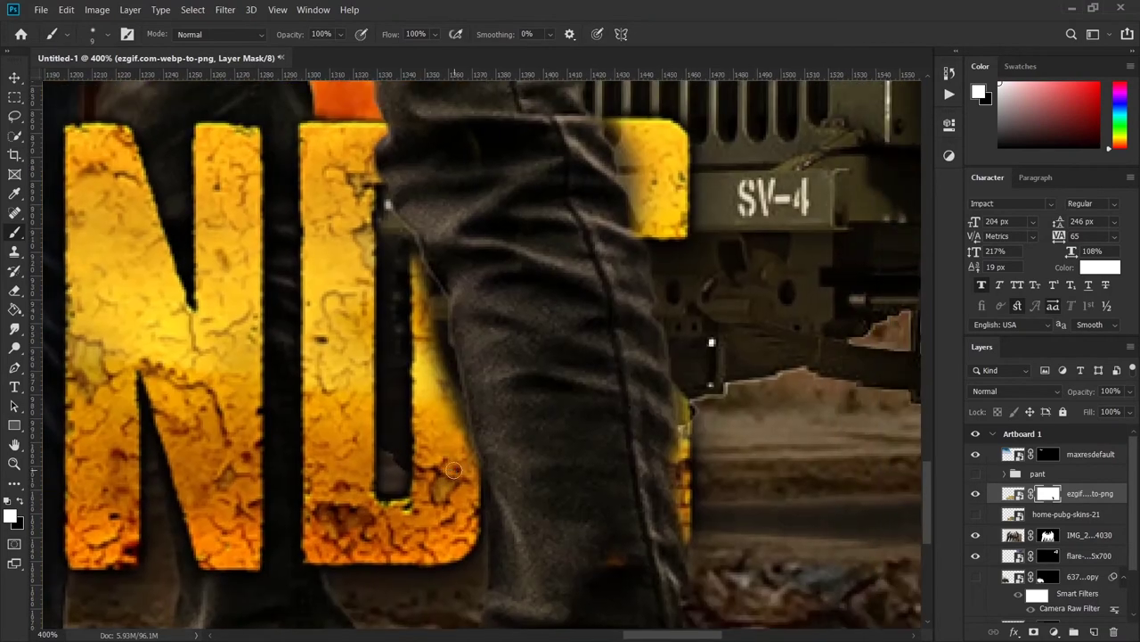
mouse_move(630, 149)
left_mouse_down()
mouse_move(615, 118)
mouse_move(686, 428)
mouse_move(691, 531)
left_mouse_up()
scroll(691, 532, "down", 3)
scroll(657, 453, "down", 2)
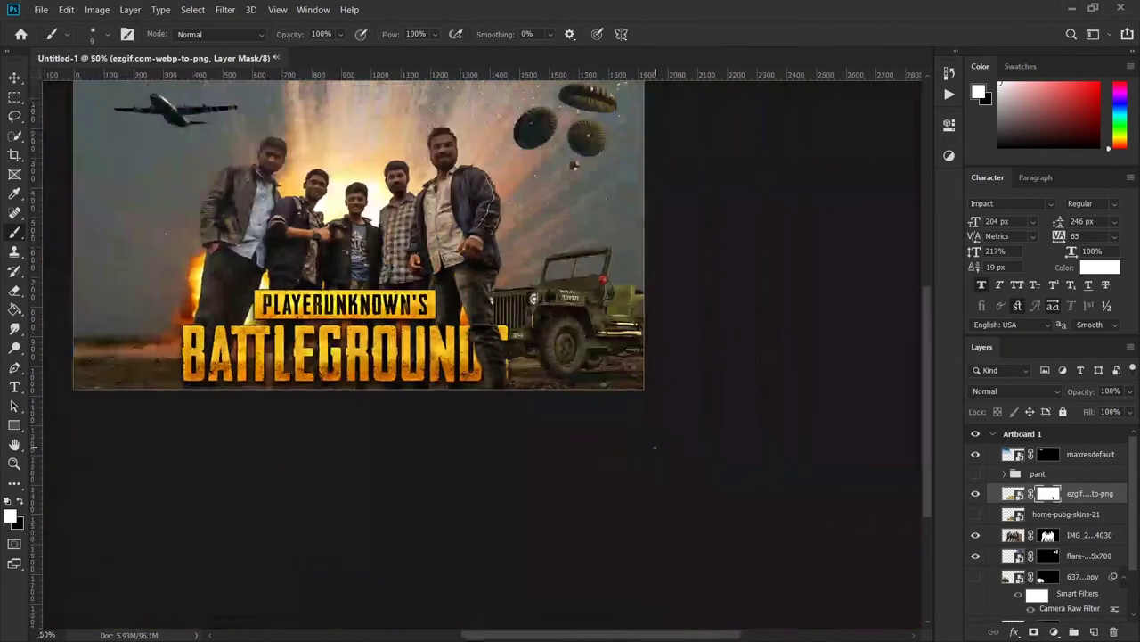
scroll(412, 407, "up", 4)
scroll(497, 446, "down", 3)
scroll(294, 435, "up", 3)
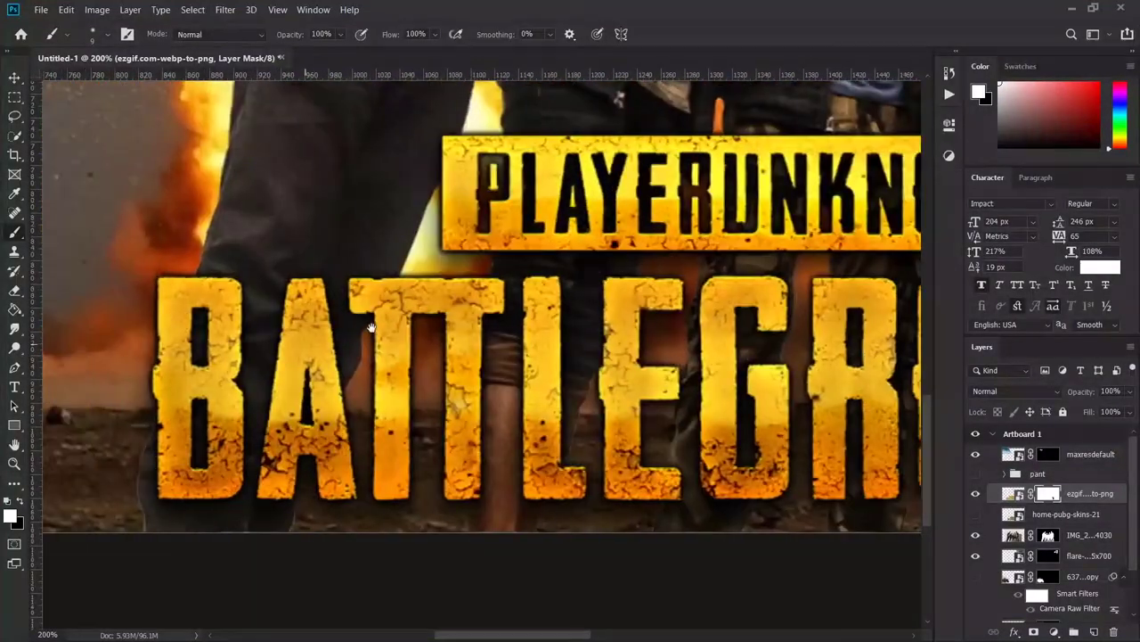
Hide the B under the left man's sleeve and restore the A's left edge.
key("x")
key("bracketright")
key("bracketright")
key("bracketright")
mouse_move(285, 279)
left_mouse_down()
mouse_move(263, 307)
mouse_move(233, 420)
mouse_move(267, 504)
mouse_move(286, 343)
mouse_move(331, 311)
mouse_move(312, 508)
left_mouse_up()
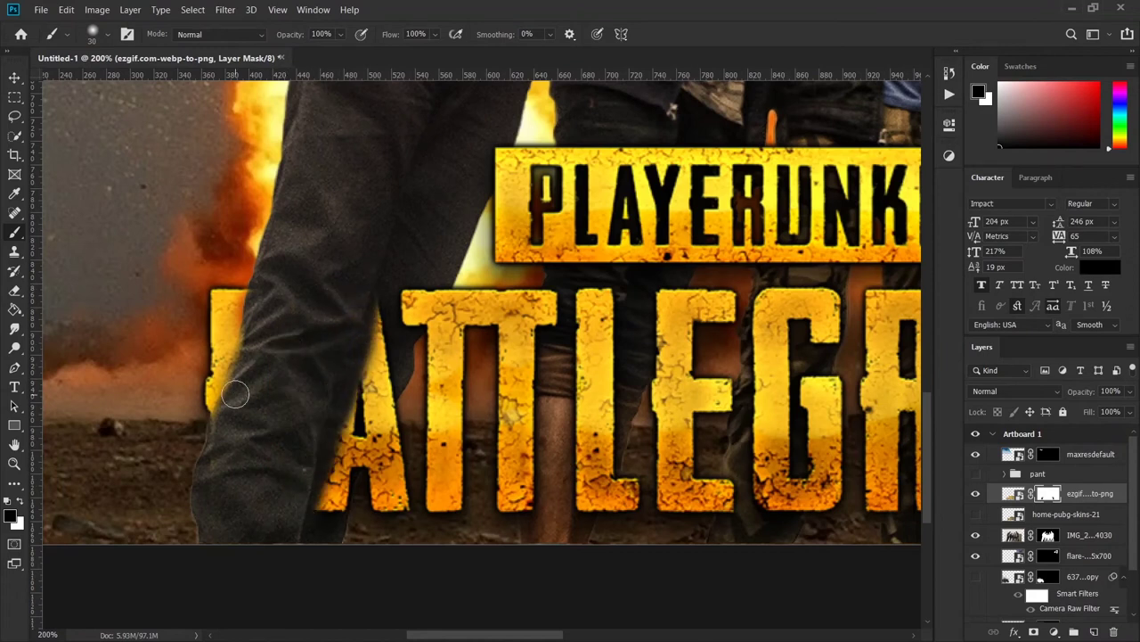
left_click_drag(259, 356, 368, 383)
key("x")
mouse_move(371, 332)
left_mouse_down()
mouse_move(367, 370)
mouse_move(373, 303)
mouse_move(352, 428)
mouse_move(328, 452)
left_mouse_up()
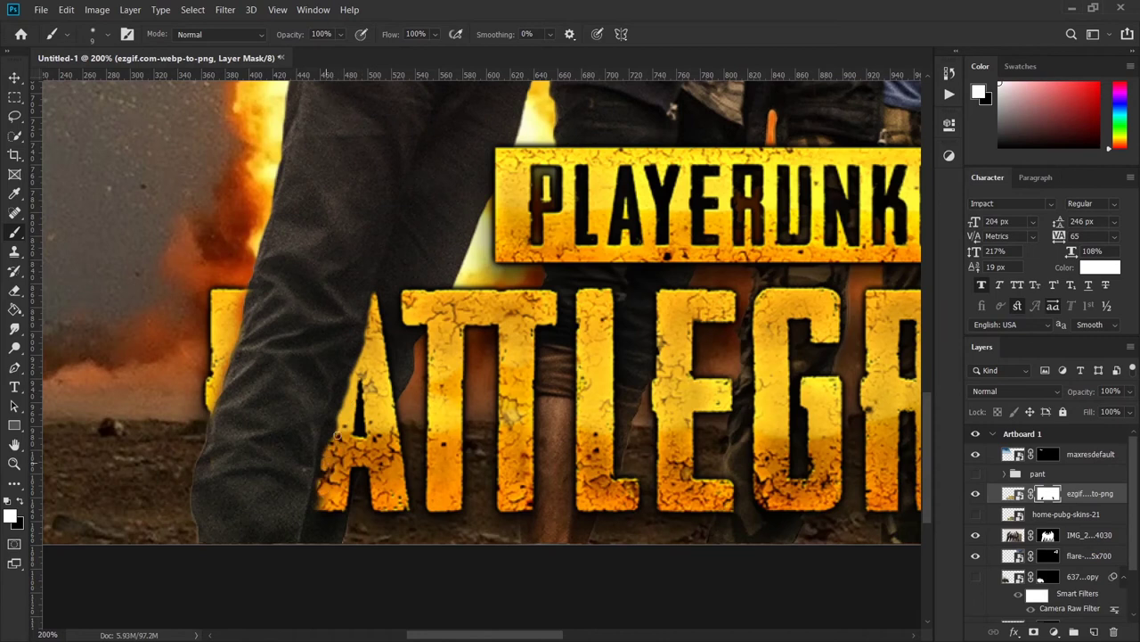
key("ctrl+minus")
key("ctrl+minus")
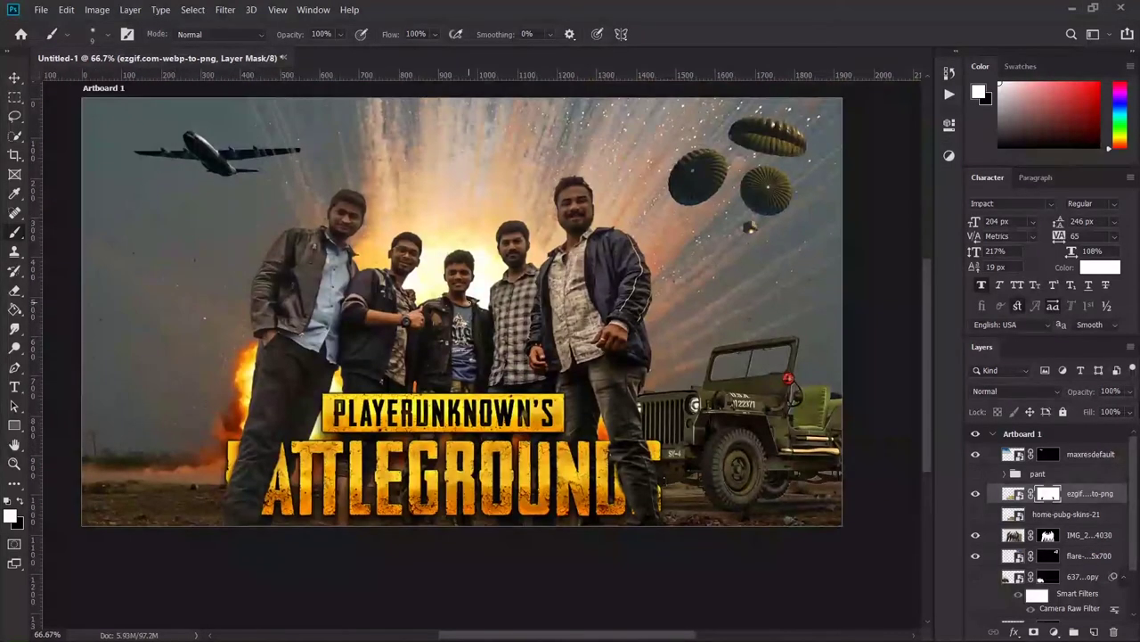
Place the shattered-glass image over the jeep, above the group photo layer.
left_click(1082, 539)
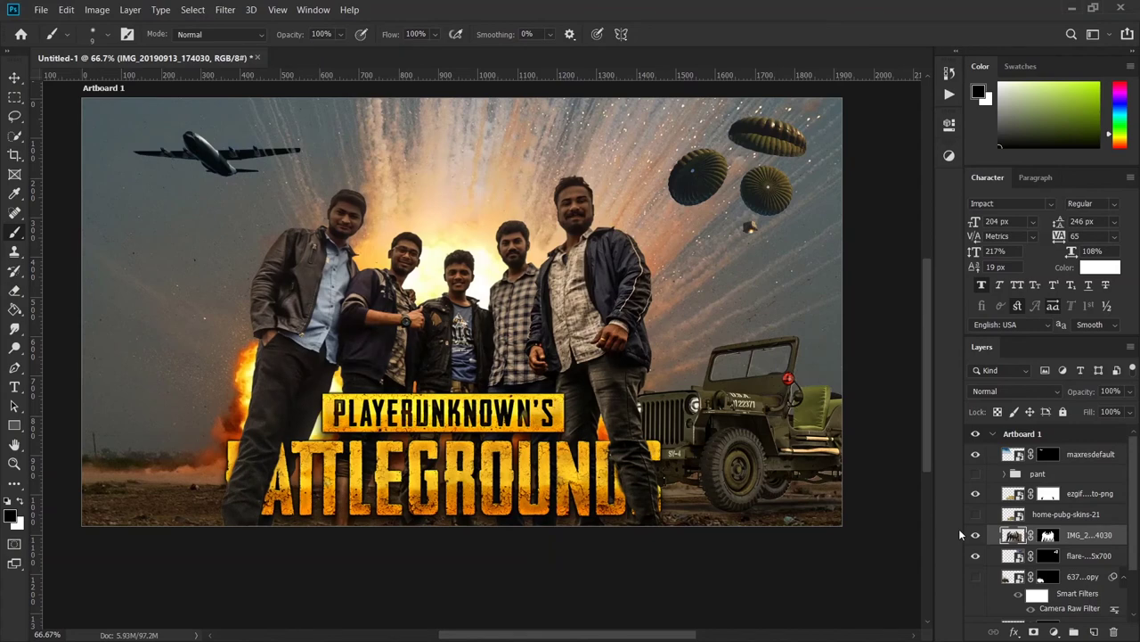
left_click_drag(395, 304, 670, 337)
scroll(670, 337, "up", 5)
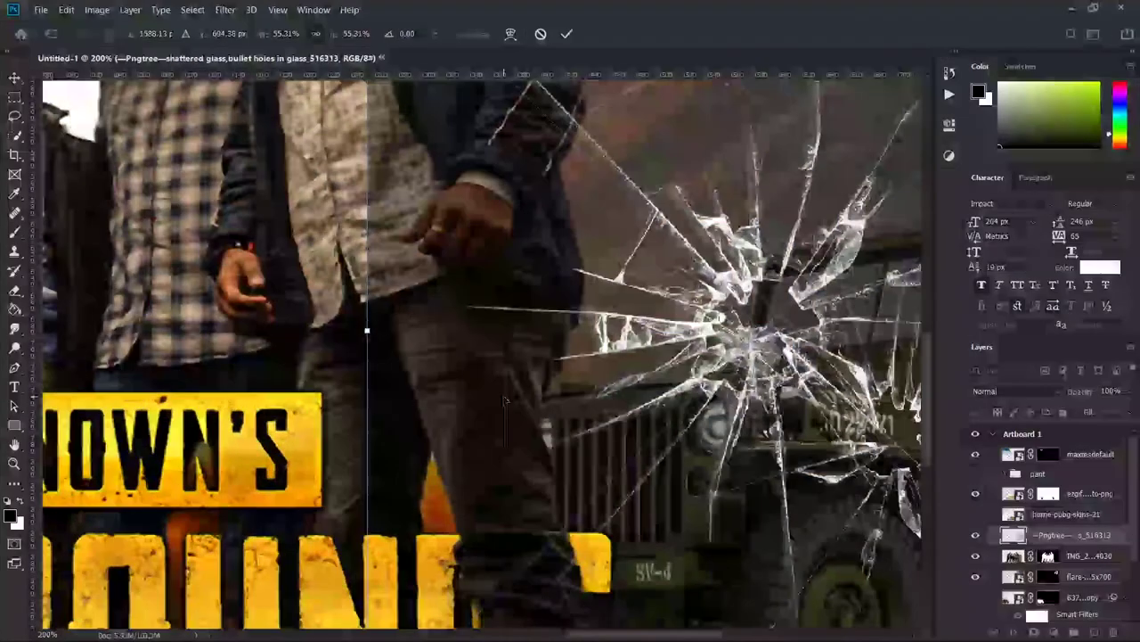
Shrink and distort the cracked glass to fit the jeep's left windshield pane.
scroll(670, 337, "down", 3)
left_click_drag(815, 145, 739, 288)
scroll(650, 345, "up", 5)
left_click_drag(334, 361, 533, 307)
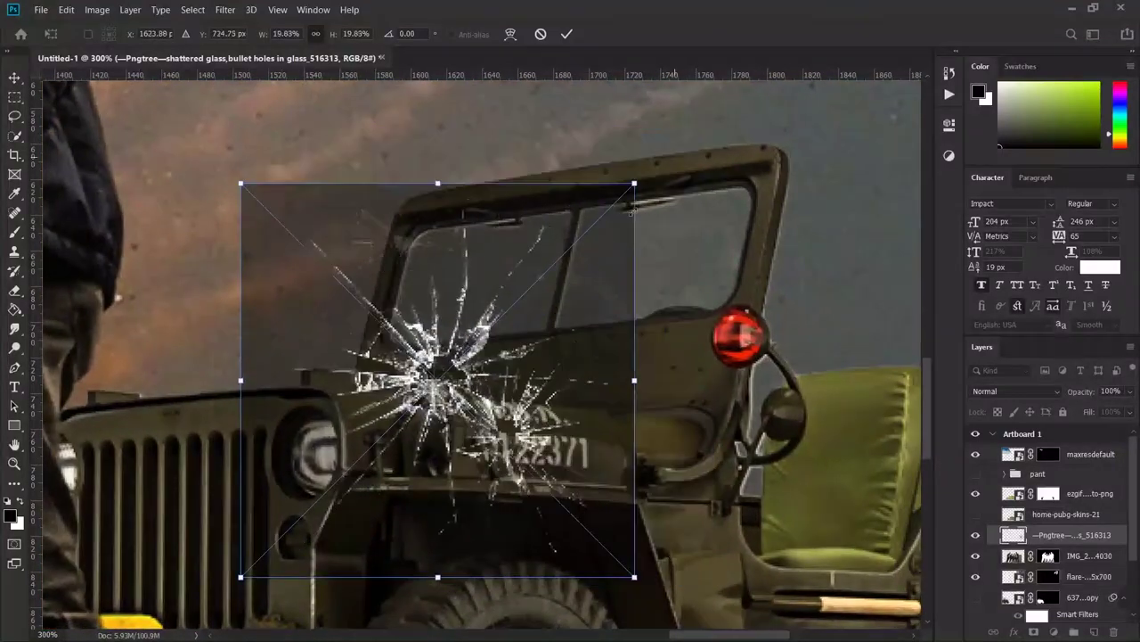
mouse_move(363, 420)
left_mouse_down()
mouse_move(425, 371)
mouse_move(390, 389)
left_mouse_up()
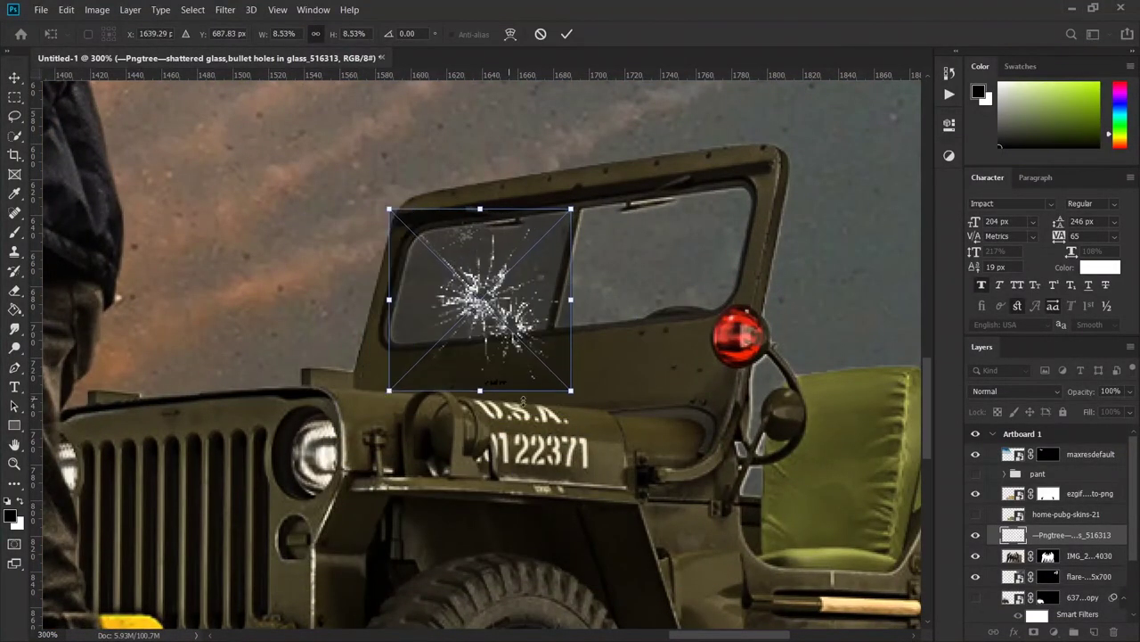
left_click_drag(570, 362, 569, 333)
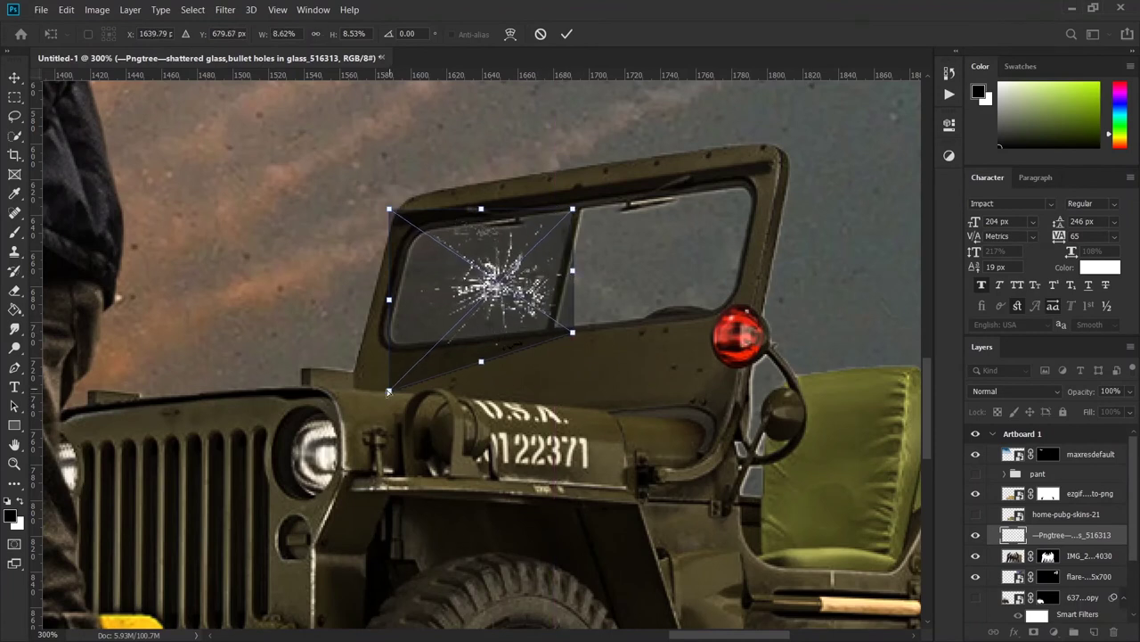
left_click_drag(389, 390, 390, 341)
left_click_drag(568, 334, 545, 334)
left_click_drag(389, 209, 389, 238)
left_click_drag(481, 223, 481, 218)
left_click(567, 34)
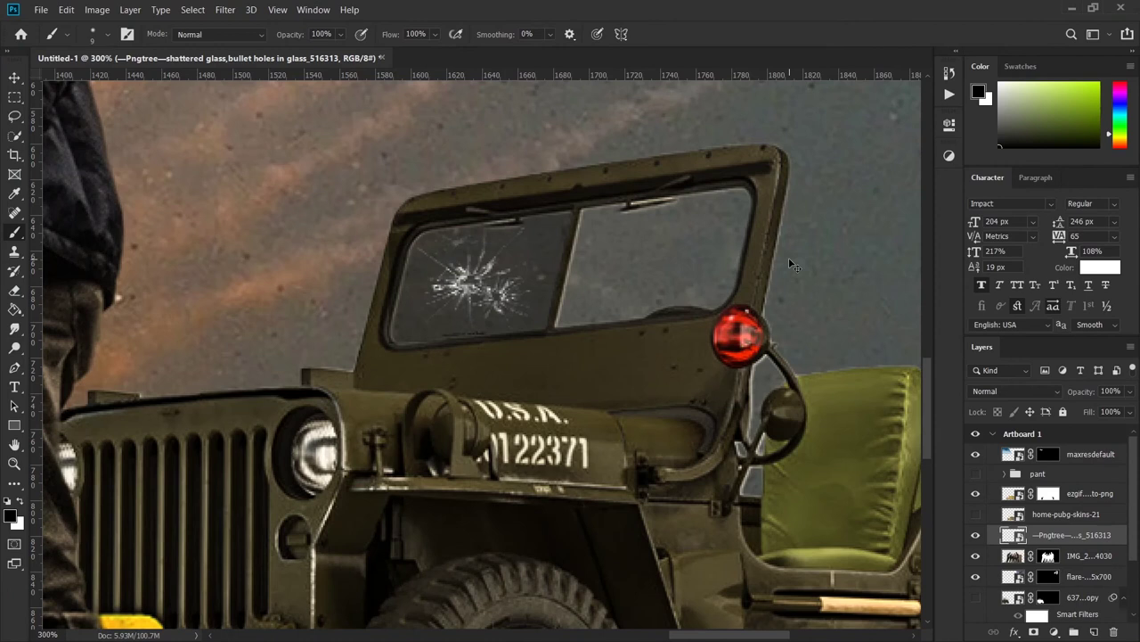
Duplicate the cracked glass and fit the copy to the right windshield pane.
key("ctrl+j")
key("v")
key("shift+Right")
key("shift+Right")
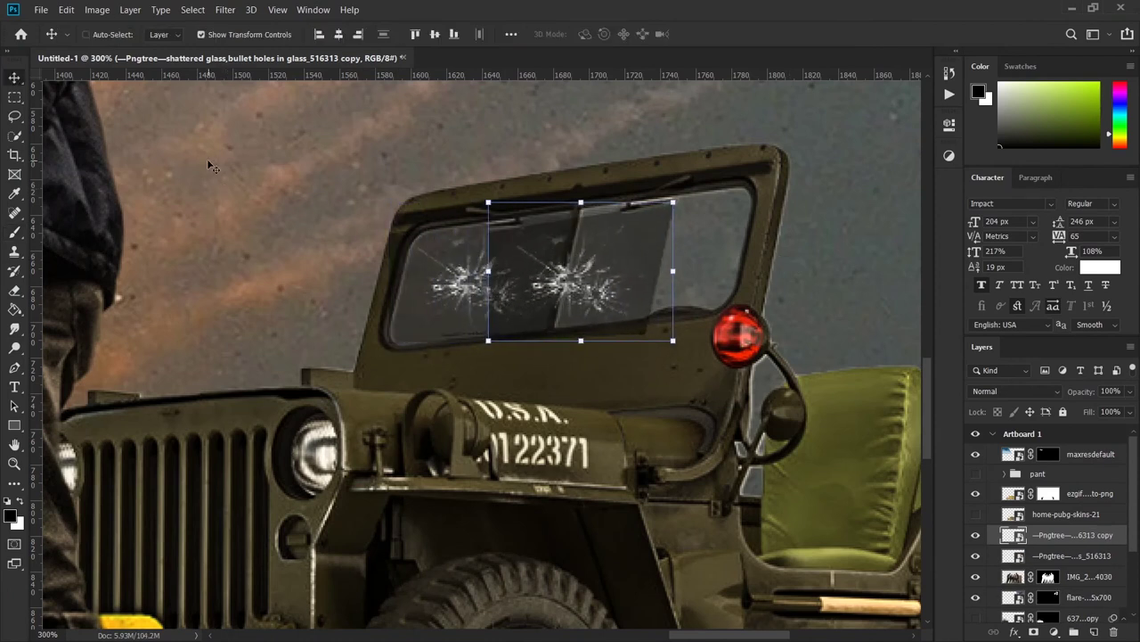
key("shift+Right")
key("shift+Right")
key("shift+Up")
key("shift+Right")
key("shift+Right")
key("ctrl+t")
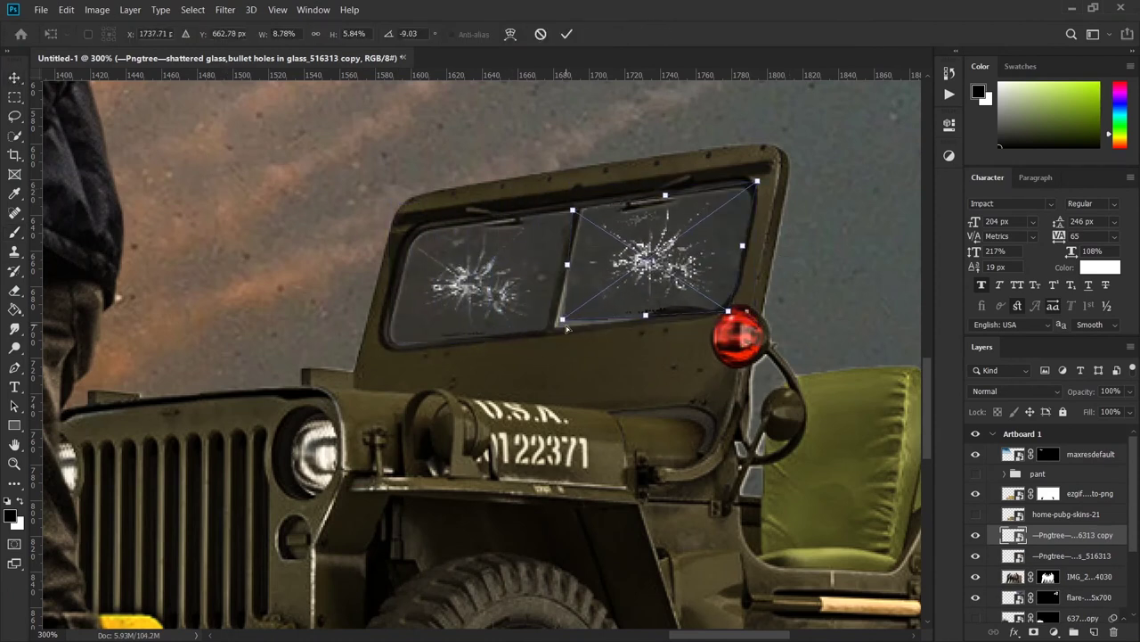
left_click_drag(570, 319, 555, 325)
left_click_drag(755, 319, 727, 316)
left_click_drag(570, 181, 571, 216)
key("Return")
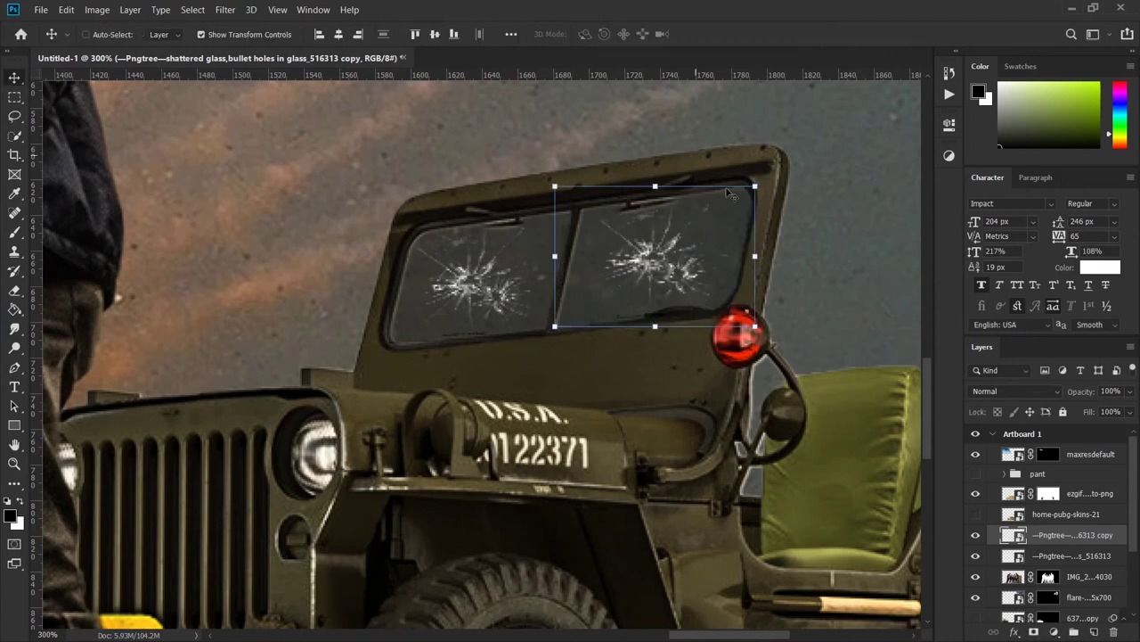
Select the pants layer in its group and place the ruined arch image at upper left.
left_click(995, 477)
left_click(1004, 473)
key("ctrl+minus")
key("ctrl+minus")
key("ctrl+minus")
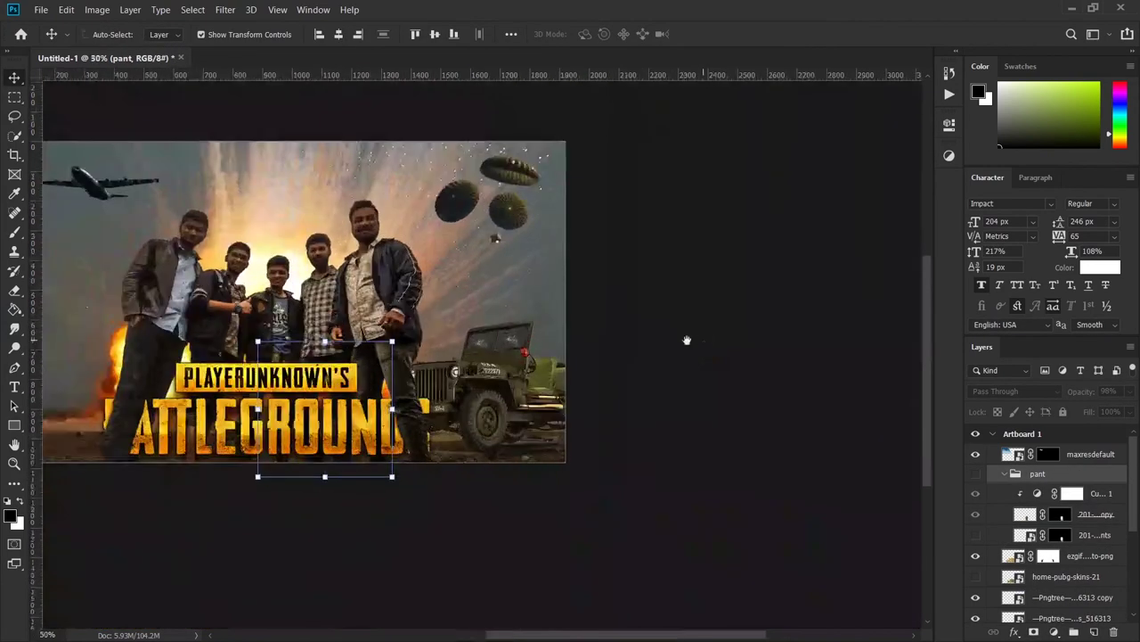
left_click(1125, 535)
key("ctrl+plus")
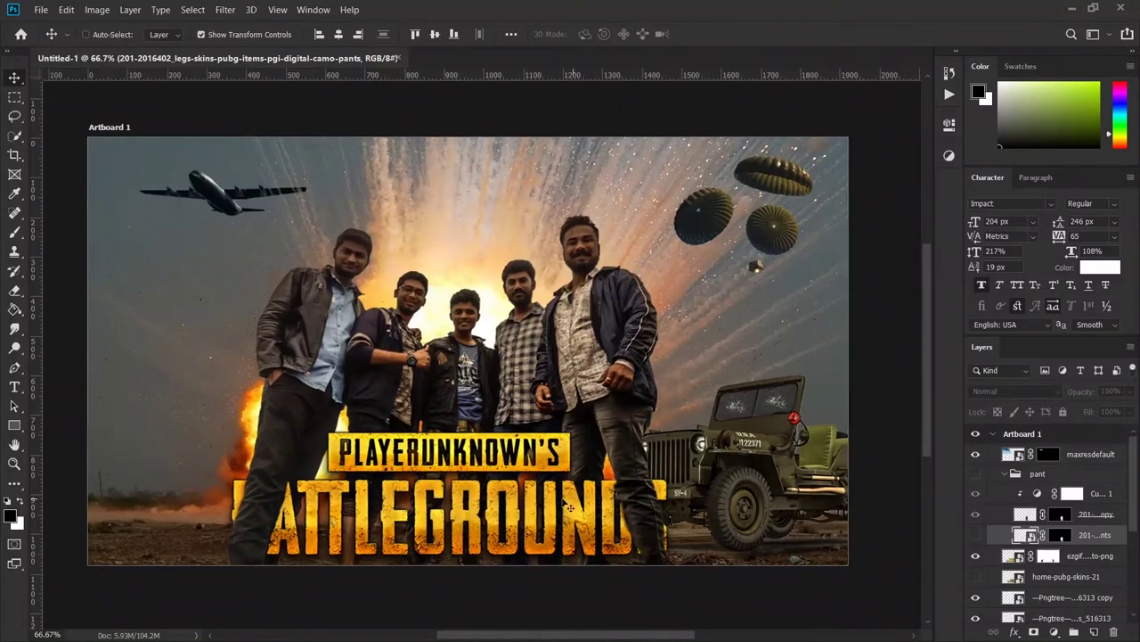
left_click_drag(548, 478, 384, 382)
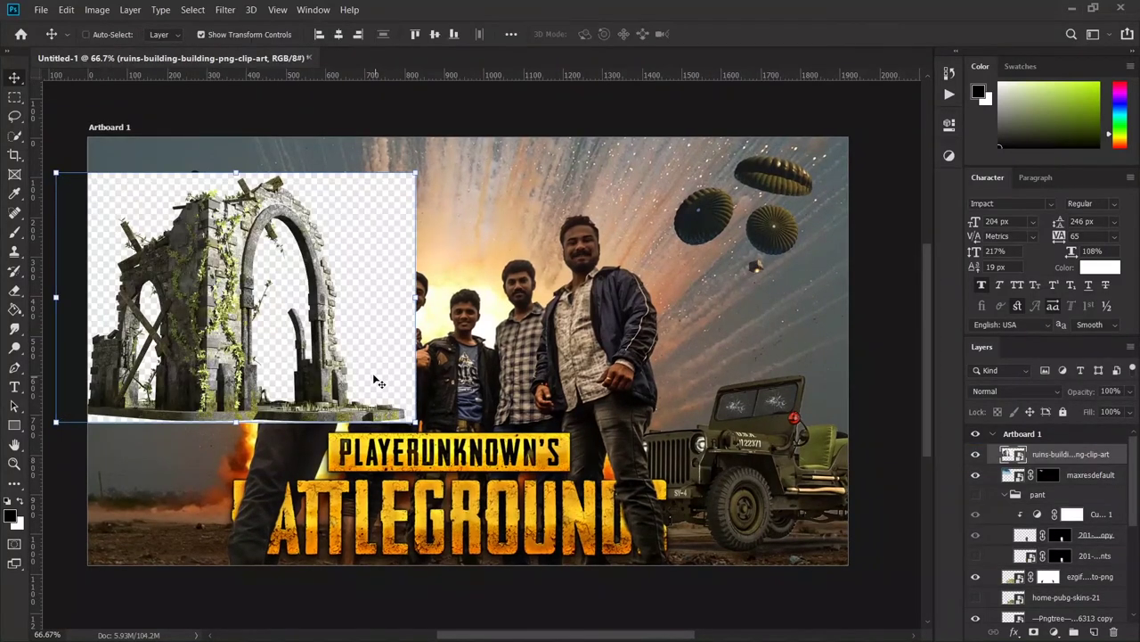
key("Return")
In Select and Mask, remove the arch openings and leftover gaps from the ruins selection.
key("w")
key("ctrl+alt+r")
scroll(308, 286, "up", 2, "alt")
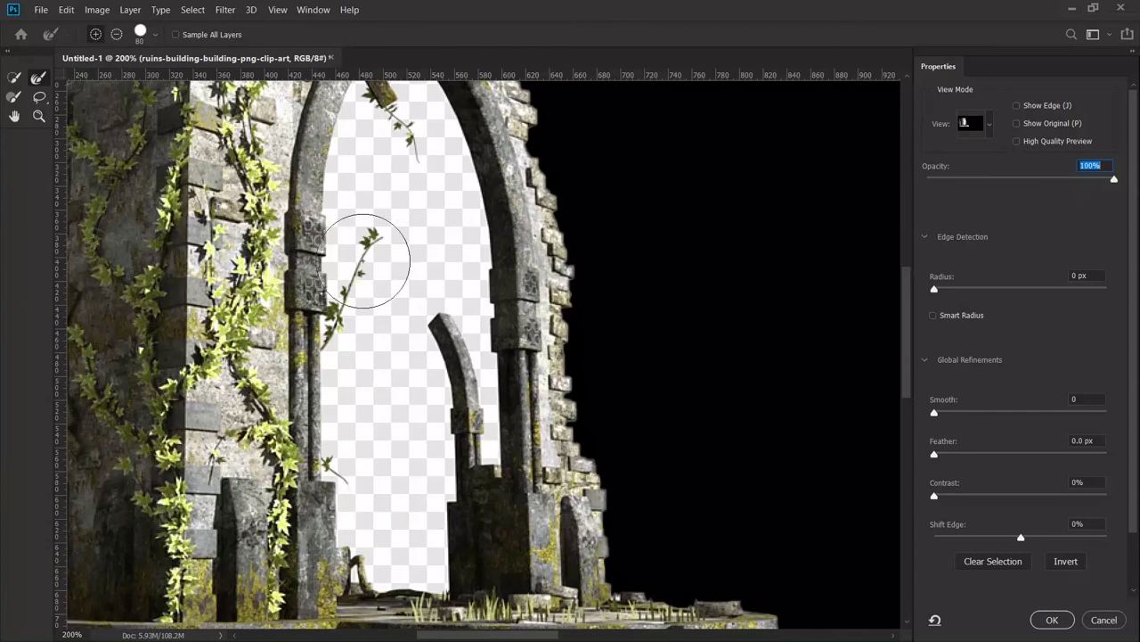
key("bracketleft")
key("bracketleft")
key("bracketleft")
left_click_drag(412, 267, 378, 374)
key("w")
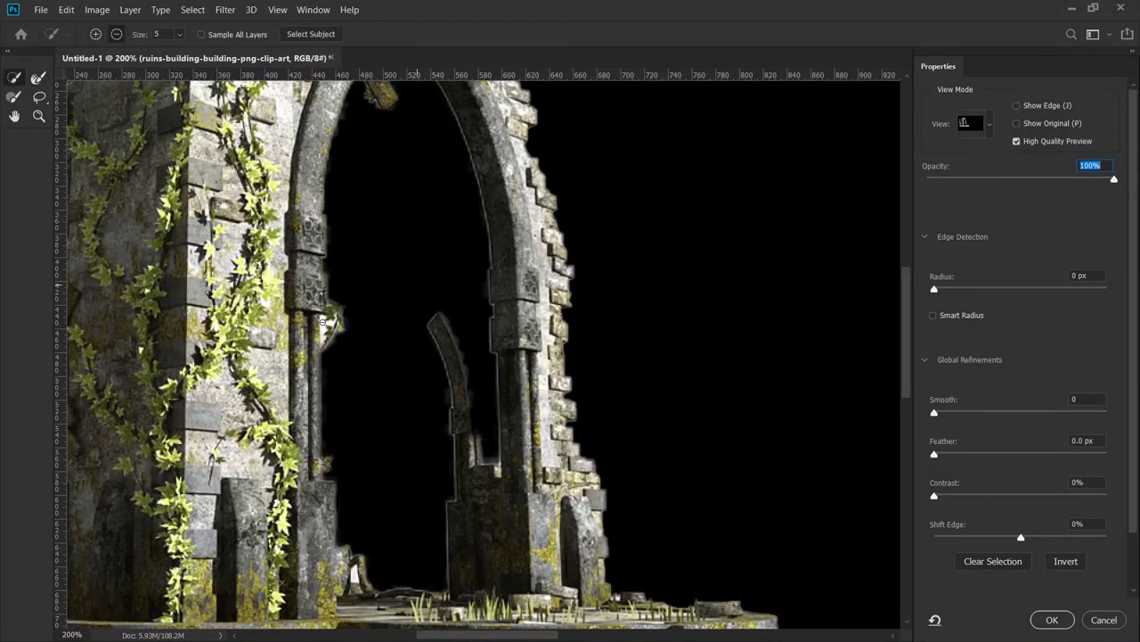
left_click_drag(483, 439, 456, 343)
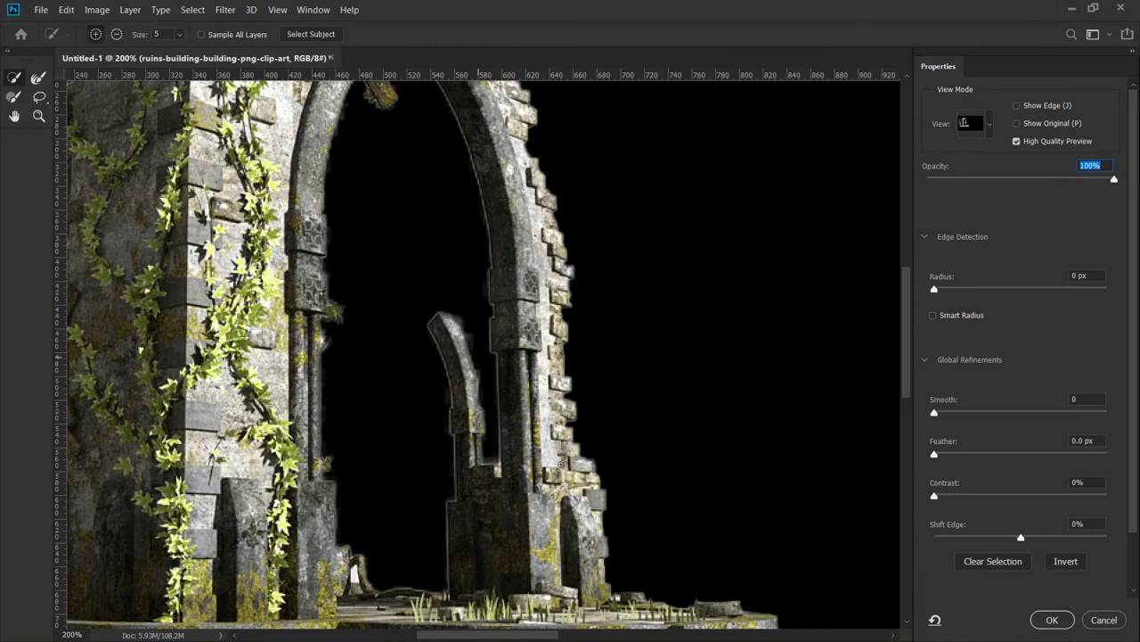
left_click_drag(534, 120, 570, 227)
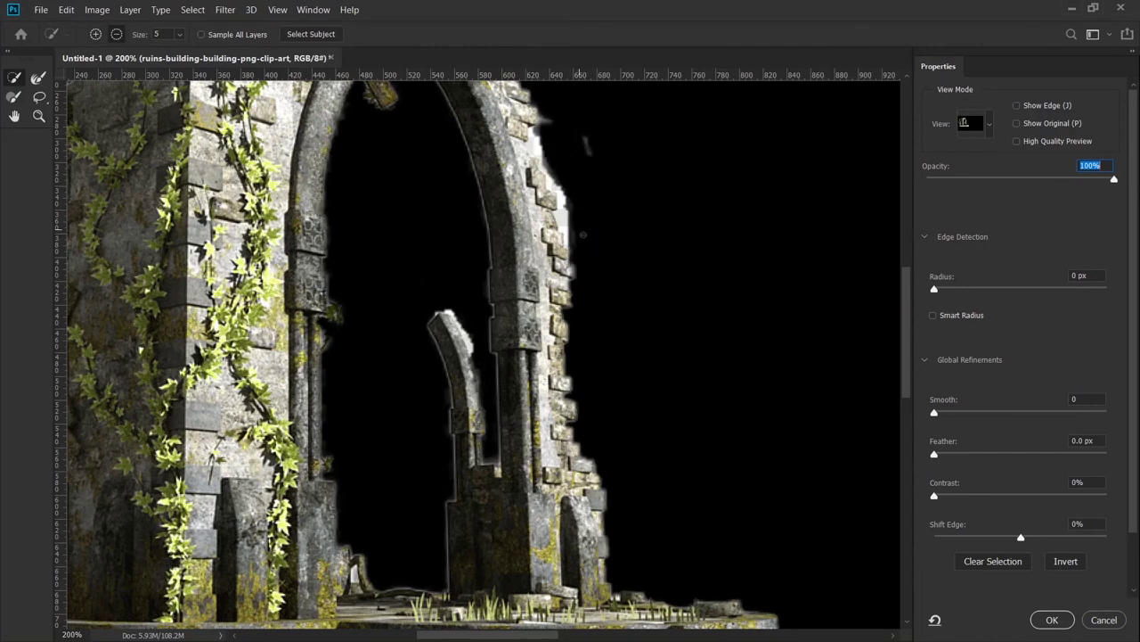
scroll(705, 377, "down", 5)
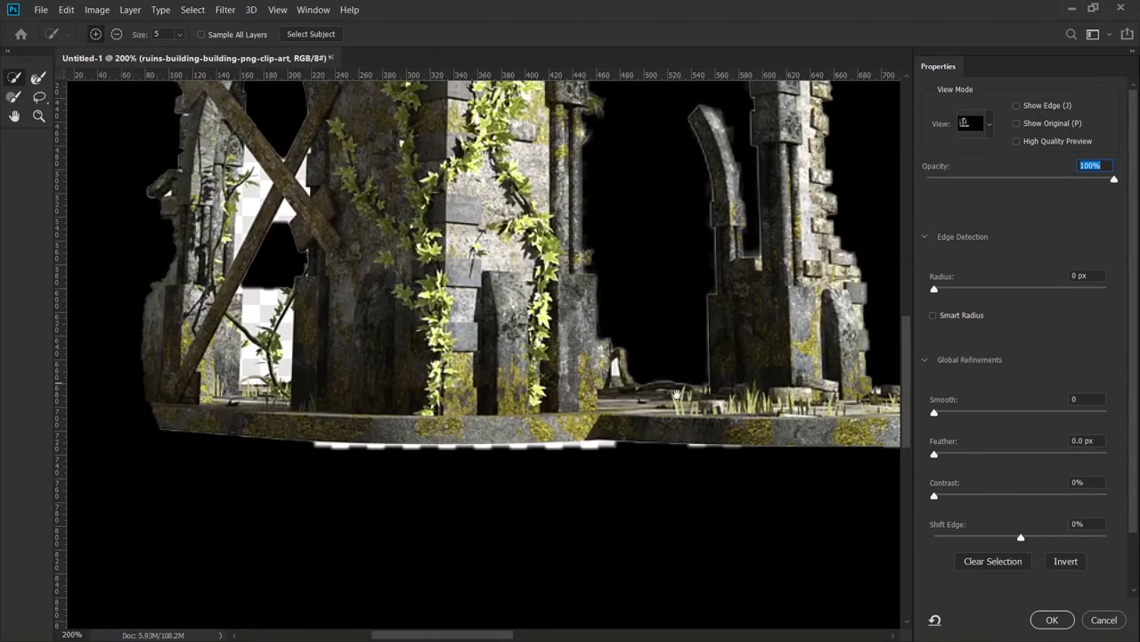
Refine edges between the crossed beams and along the building's top and right, then accept.
key("r")
mouse_move(244, 433)
left_mouse_down()
mouse_move(92, 518)
mouse_move(170, 508)
left_mouse_up()
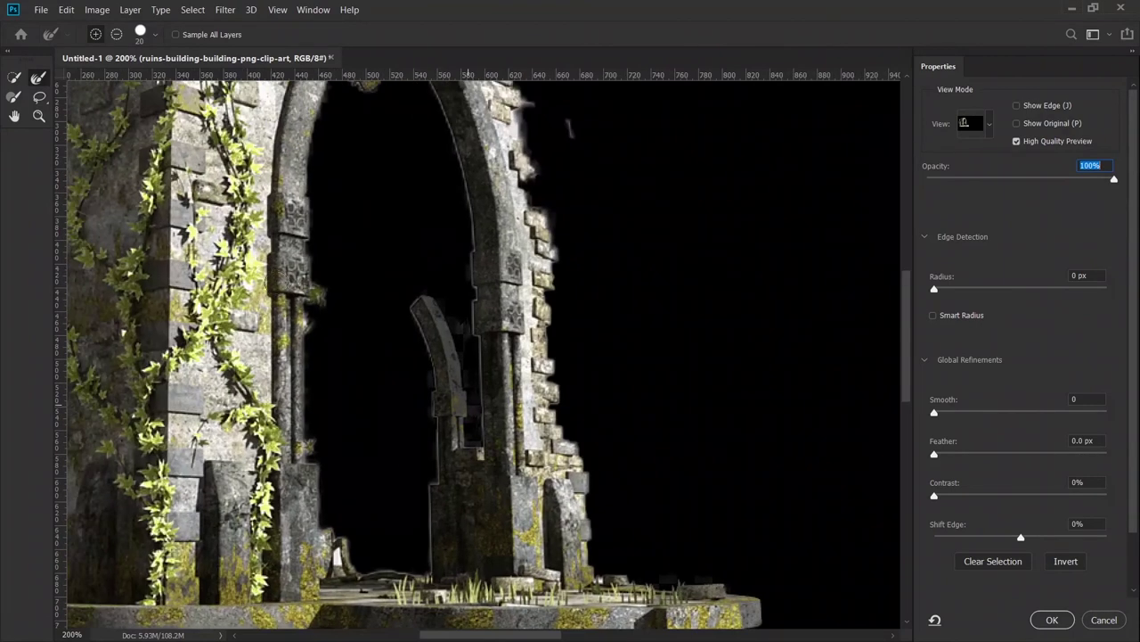
mouse_move(236, 204)
left_mouse_down()
mouse_move(343, 564)
mouse_move(655, 475)
left_mouse_up()
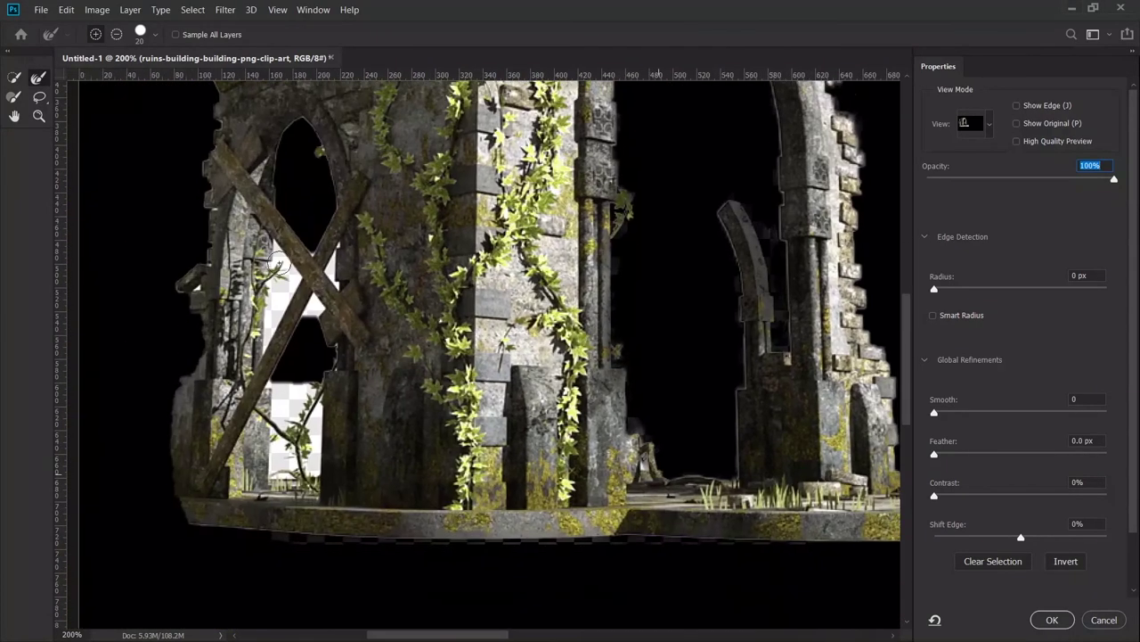
left_click_drag(294, 339, 303, 436)
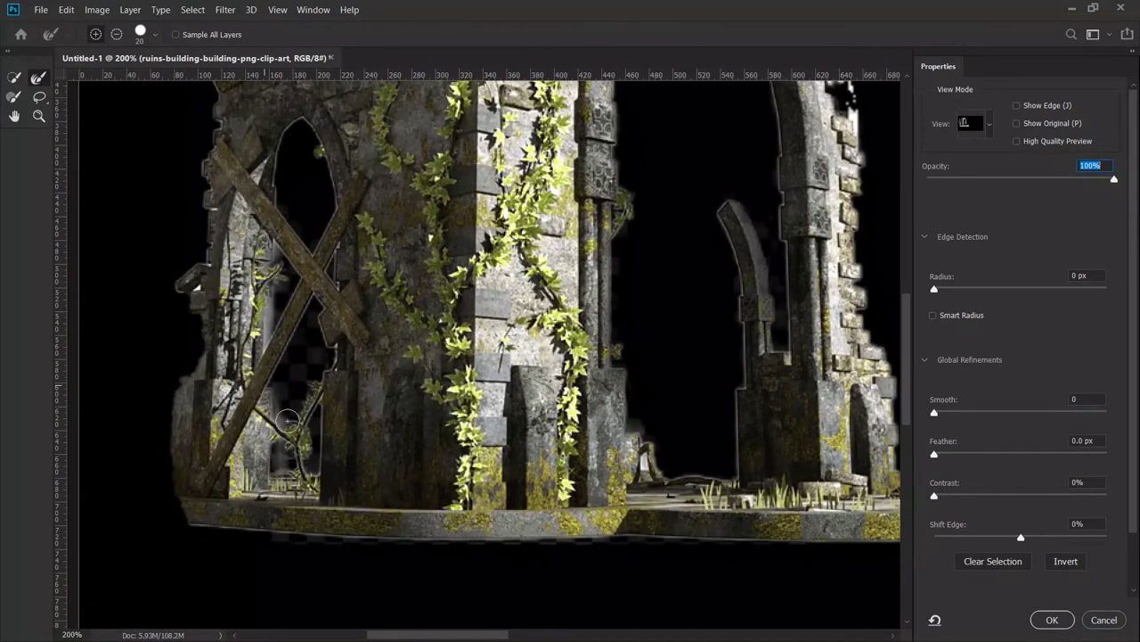
key("w")
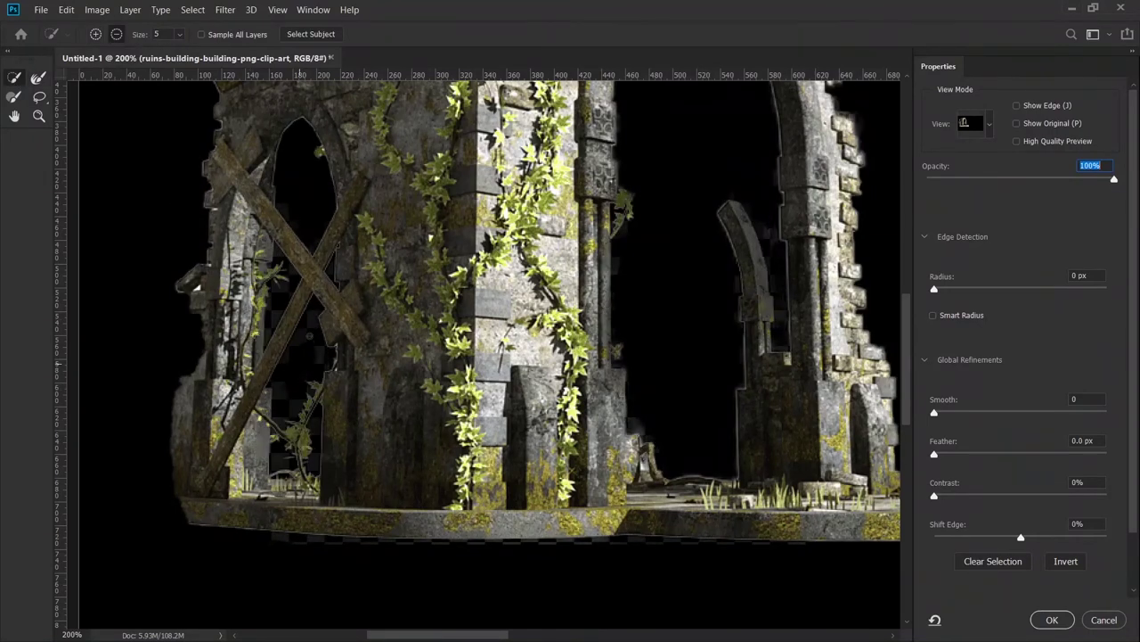
left_click(38, 83)
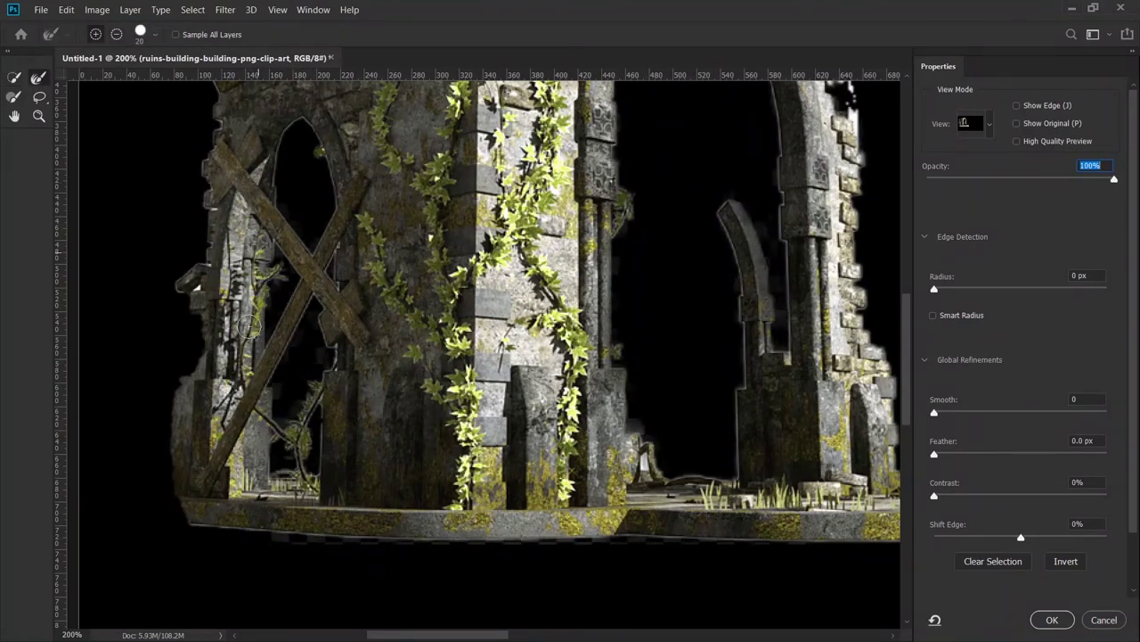
scroll(292, 289, "up", 5)
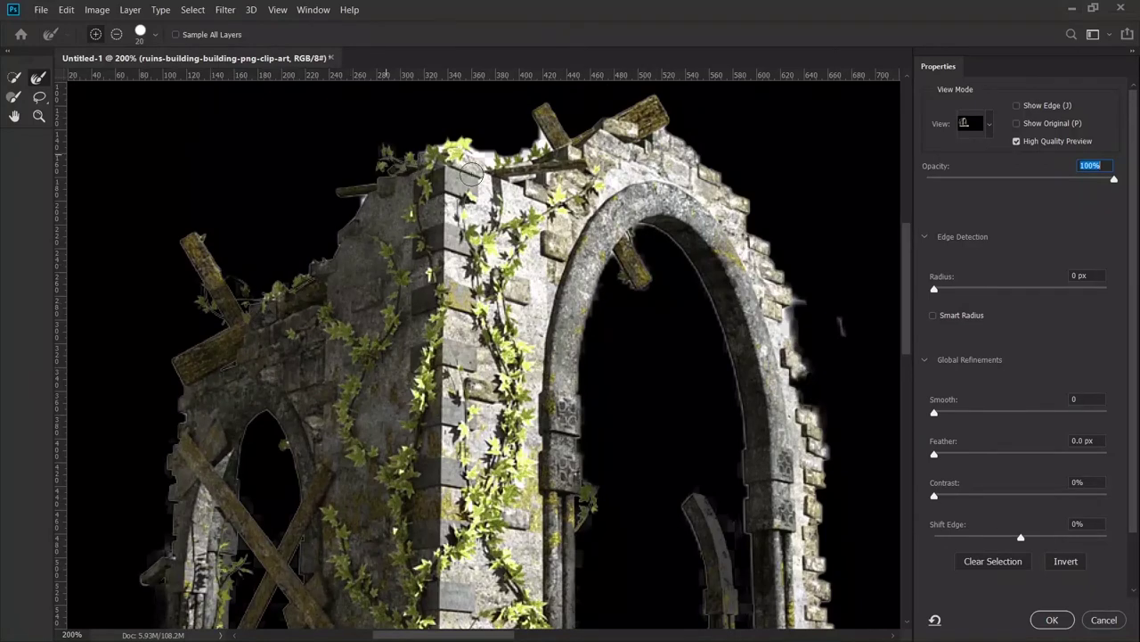
left_click_drag(292, 289, 806, 383)
left_click(1053, 619)
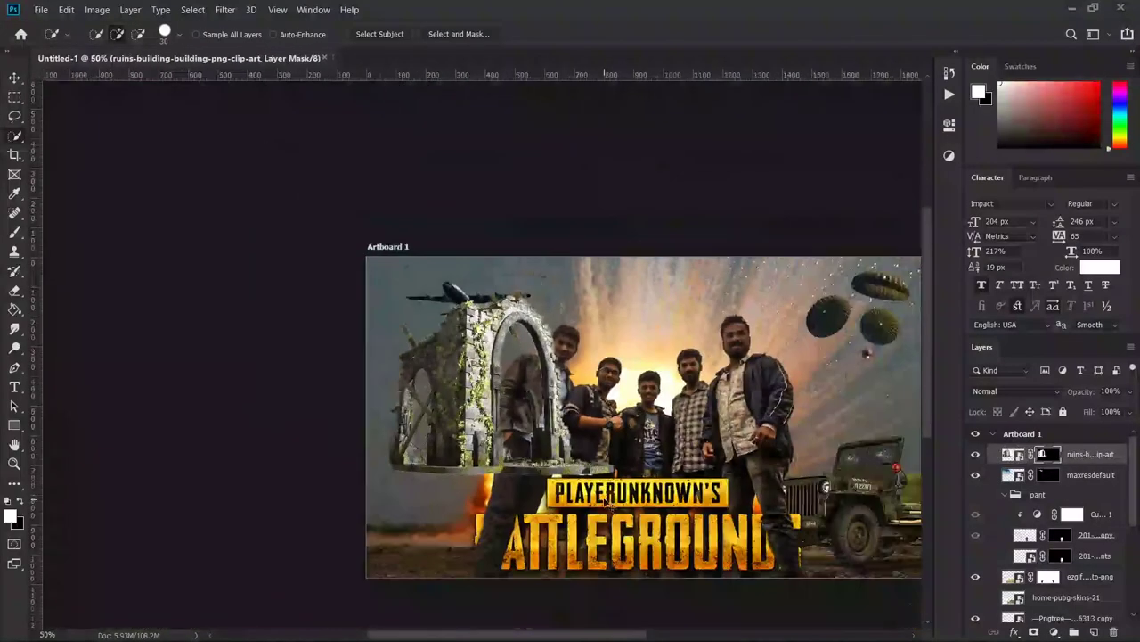
Mask the ruins, move them beneath the people photo, flip horizontally and shift to the left edge.
key("v")
mouse_move(1069, 460)
left_mouse_down()
mouse_move(1082, 473)
mouse_move(1082, 553)
left_mouse_up()
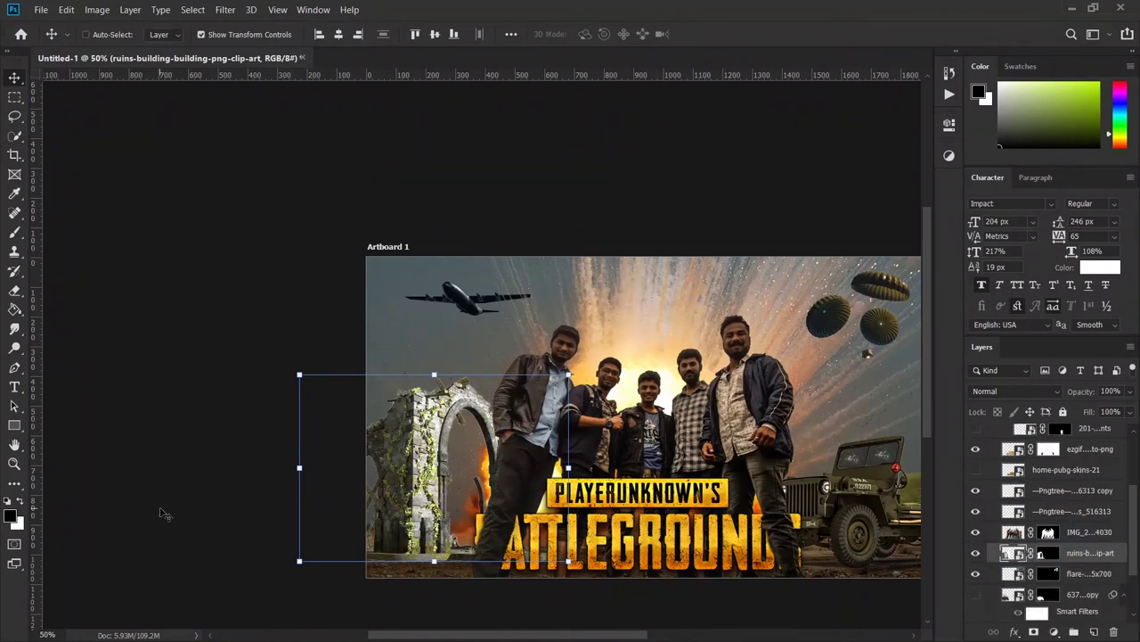
key("ctrl+t")
left_click_drag(299, 374, 276, 283)
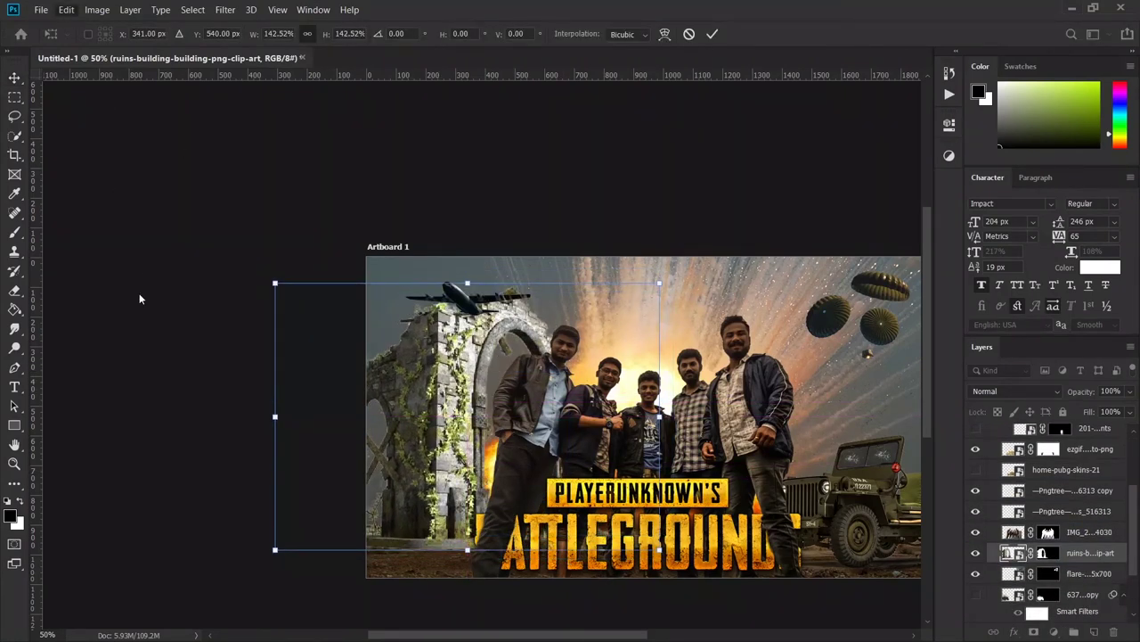
right_click(307, 488)
left_click(374, 499)
left_click_drag(489, 364, 352, 371)
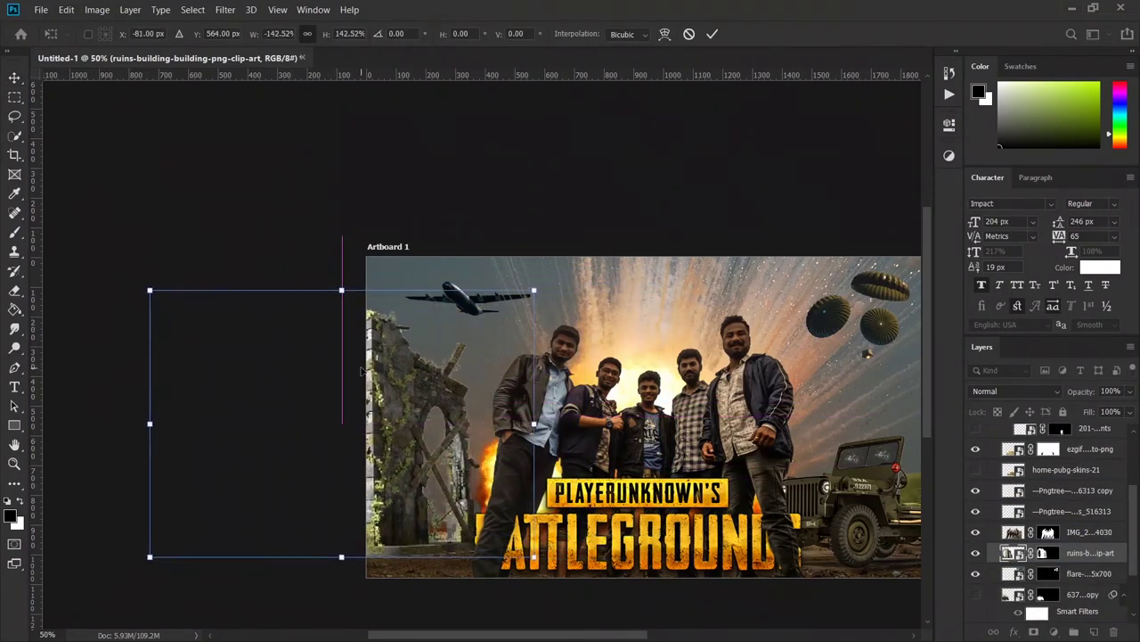
left_click(712, 34)
Target the ruins layer mask and open Select and Mask.
key("w")
left_click(458, 34)
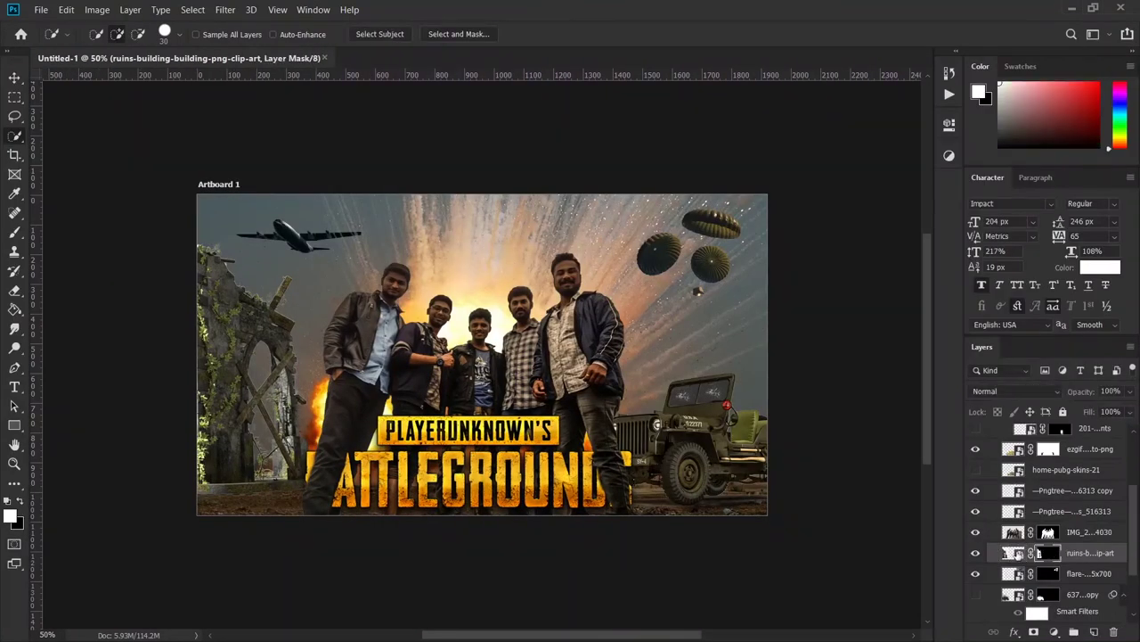
left_click(440, 36)
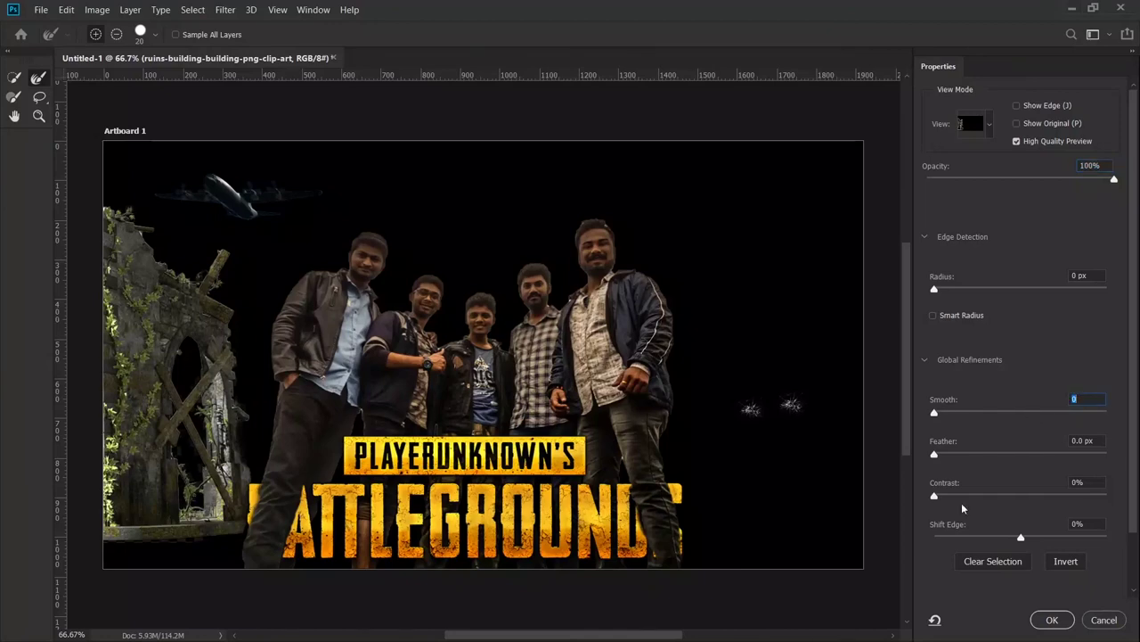
Shift the ruins mask edge to -42% and paint out the bottom ledge along the ground.
left_click_drag(1021, 538, 983, 540)
left_click(1053, 619)
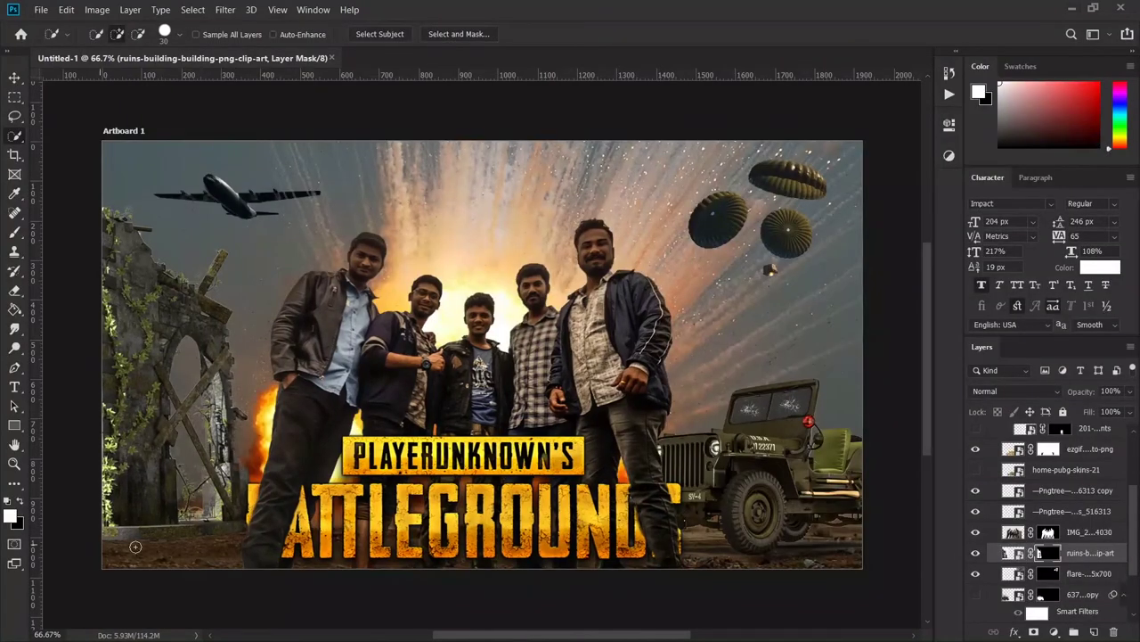
key("b")
scroll(451, 390, "up", 5)
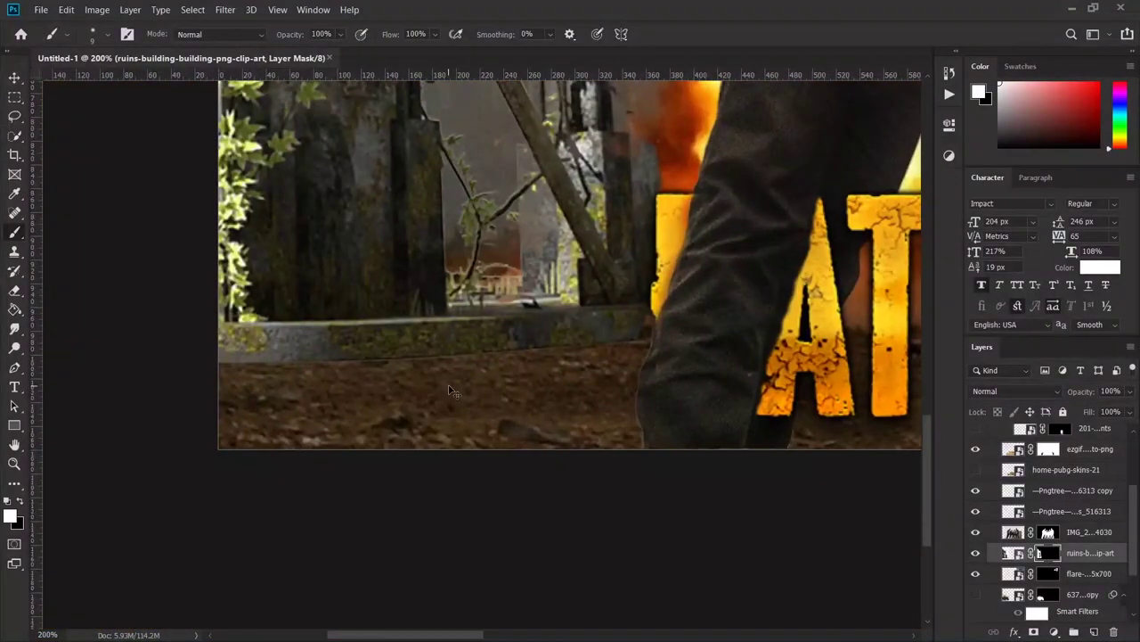
left_click_drag(304, 365, 344, 366)
key("x")
left_click_drag(252, 361, 401, 364)
Add a Brightness/Contrast adjustment clipped to the ruins layer.
scroll(556, 349, "down", 1)
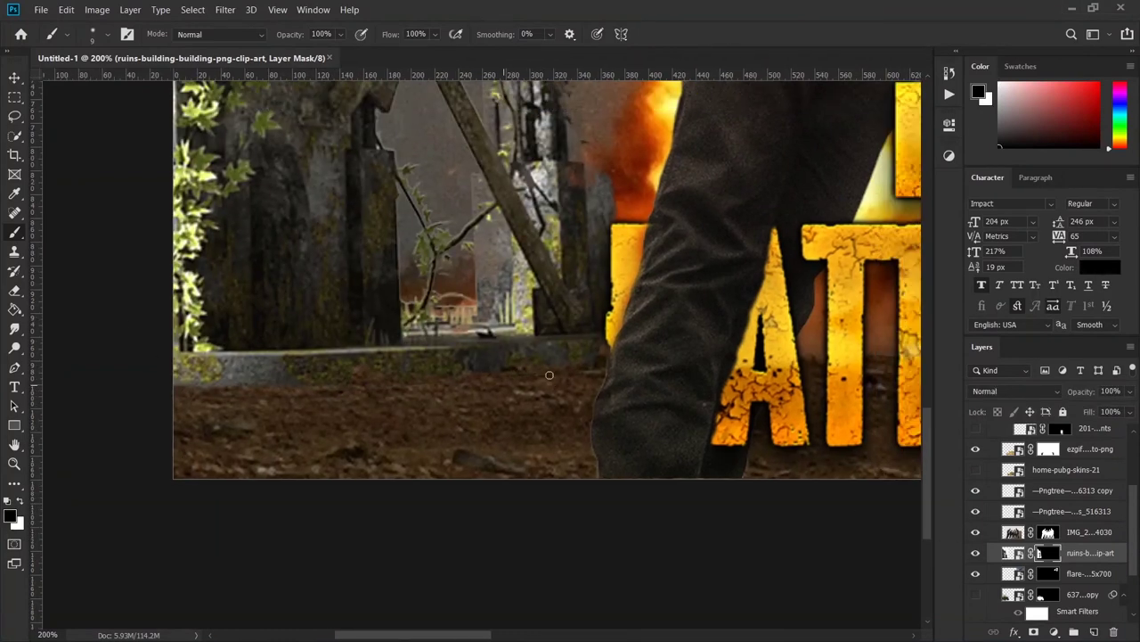
scroll(547, 383, "down", 1)
scroll(541, 428, "down", 1)
scroll(538, 486, "down", 1)
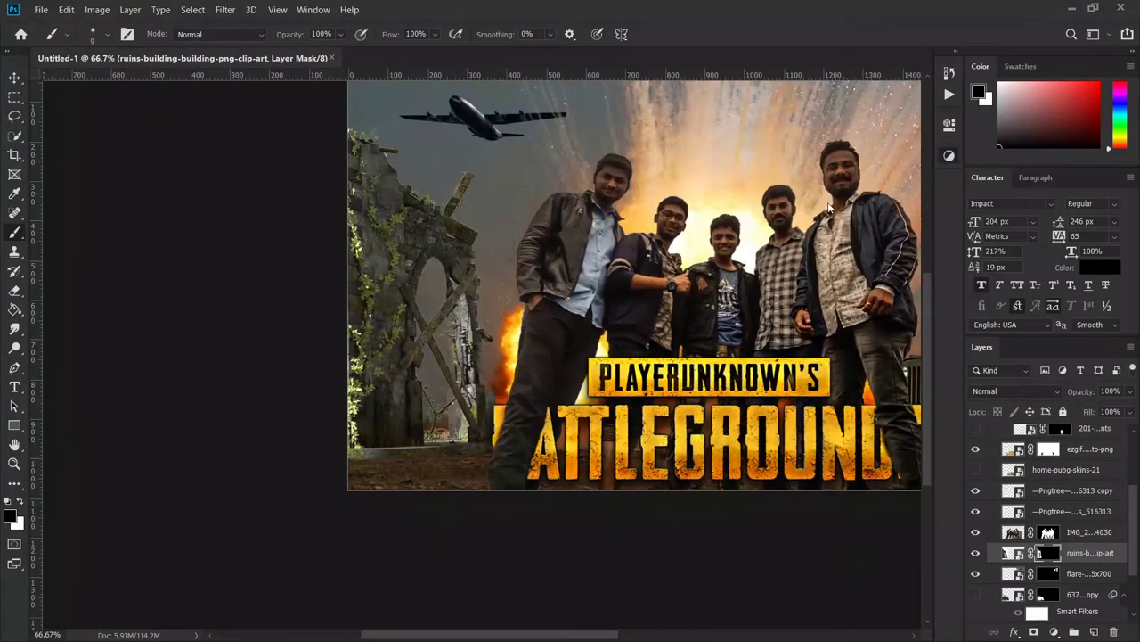
left_click(949, 155)
key("ctrl+alt+g")
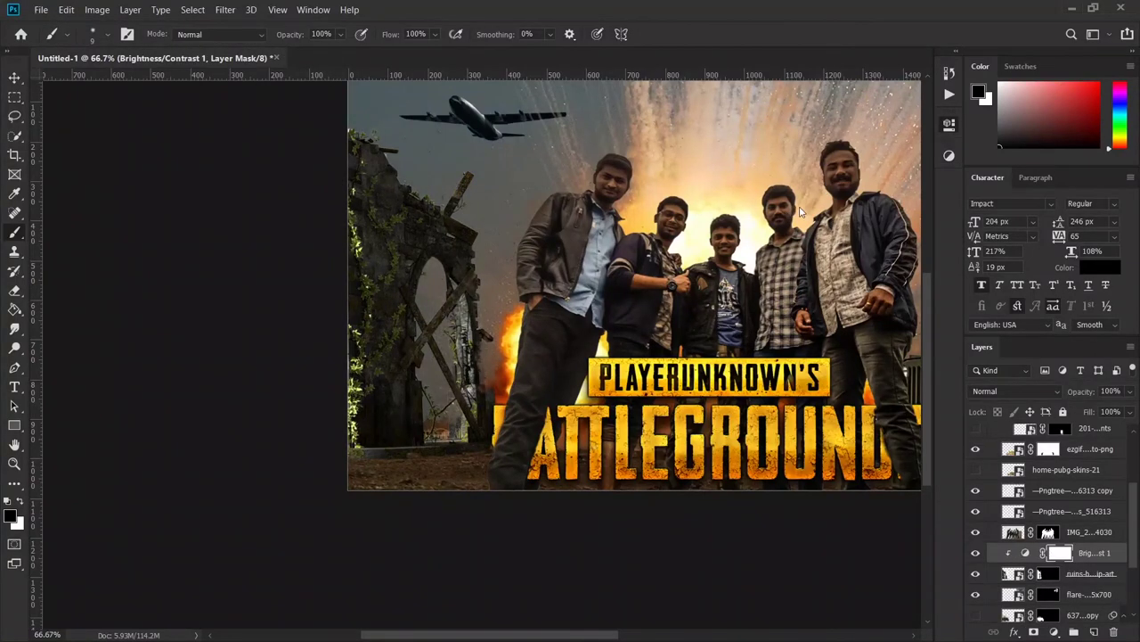
Add Vibrance and a second Brightness/Contrast adjustment, both clipped to the ruins.
left_click(949, 155)
left_click(836, 186)
left_click(949, 155)
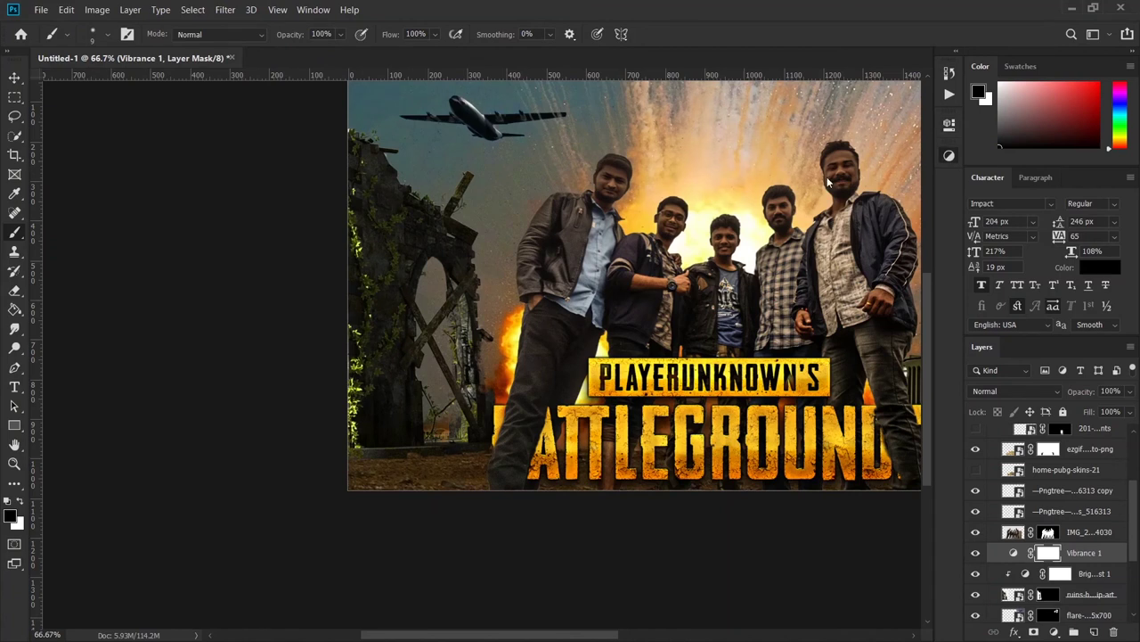
left_click(830, 182)
left_click(1025, 563, "alt")
left_click(1025, 583, "alt")
Add a Color Balance adjustment clipped to the ruins with fill lowered to 50%.
scroll(1069, 603, "down", 1)
left_click(1024, 595)
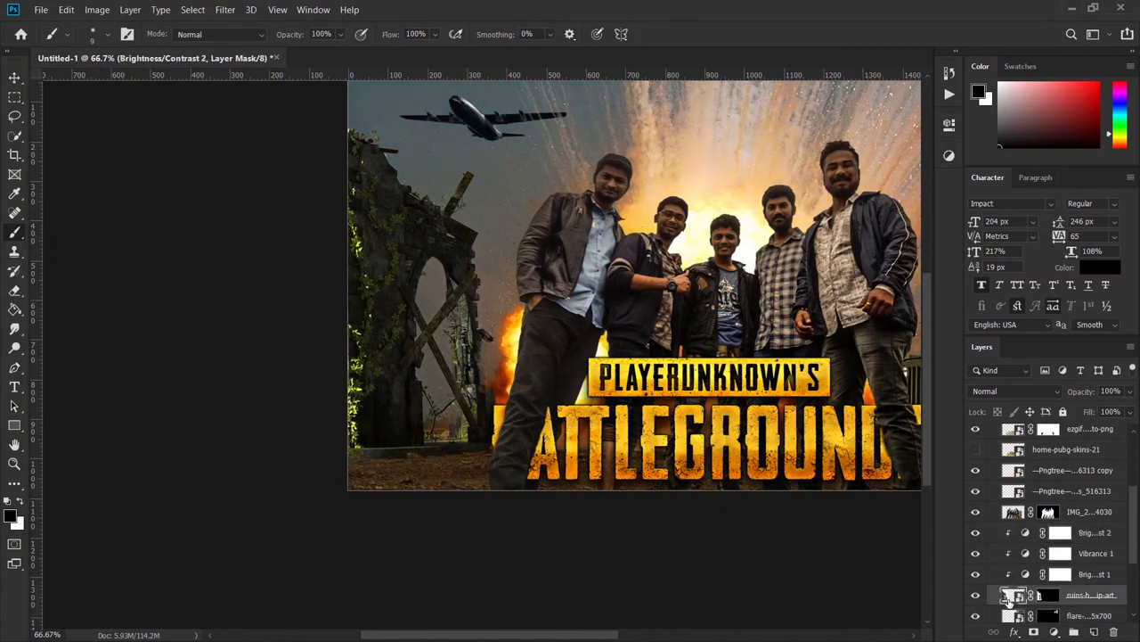
key("ctrl+2")
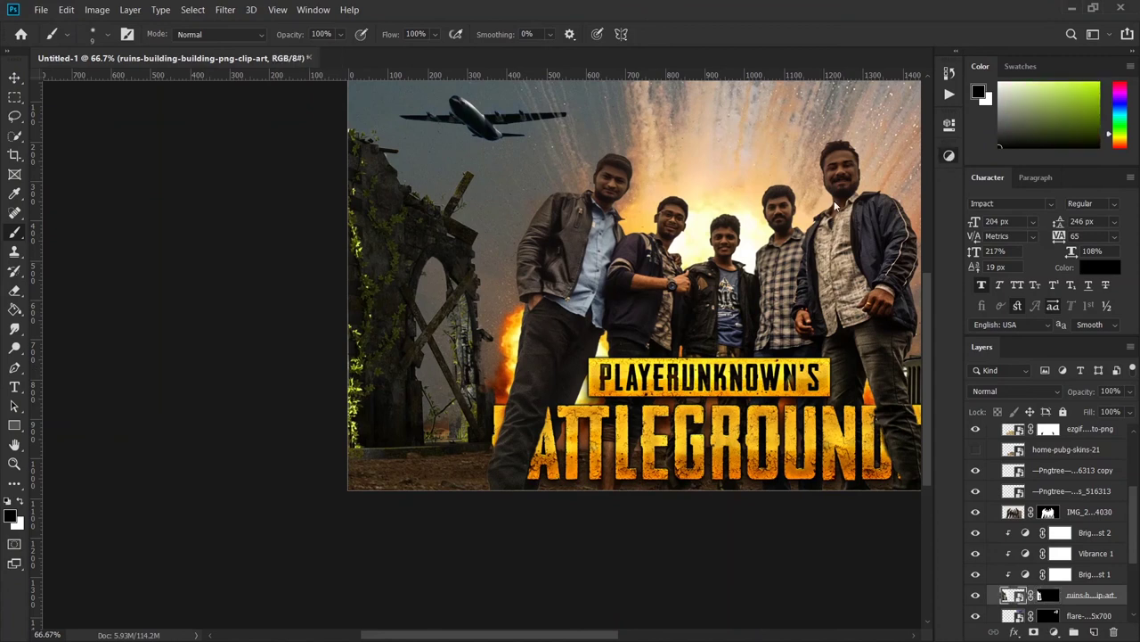
key("ctrl+b")
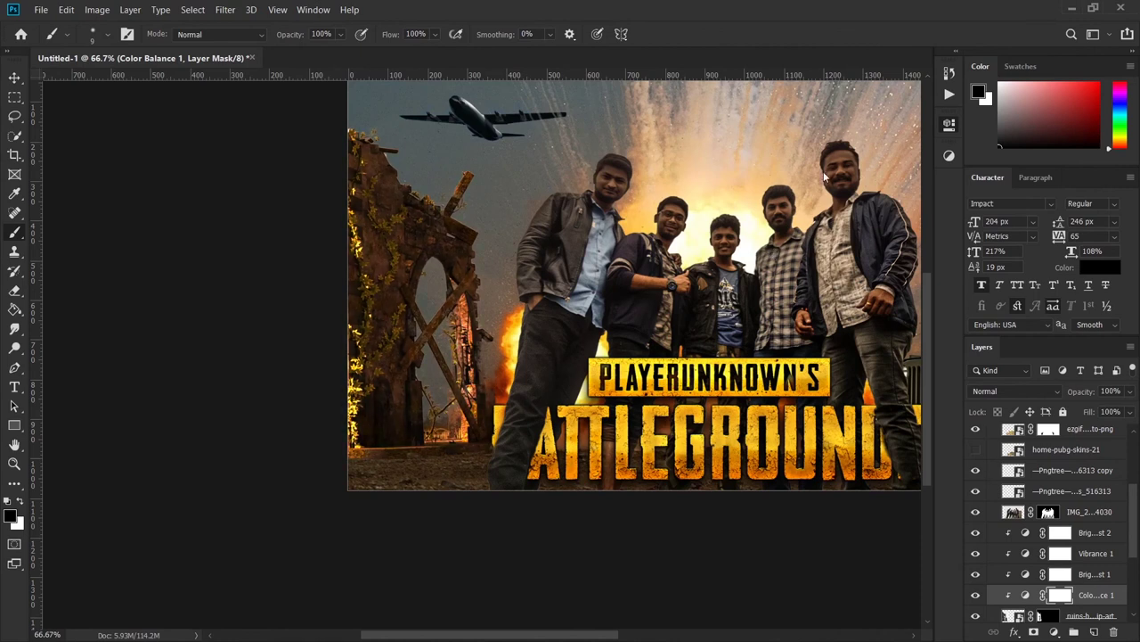
left_click_drag(1074, 412, 1038, 412)
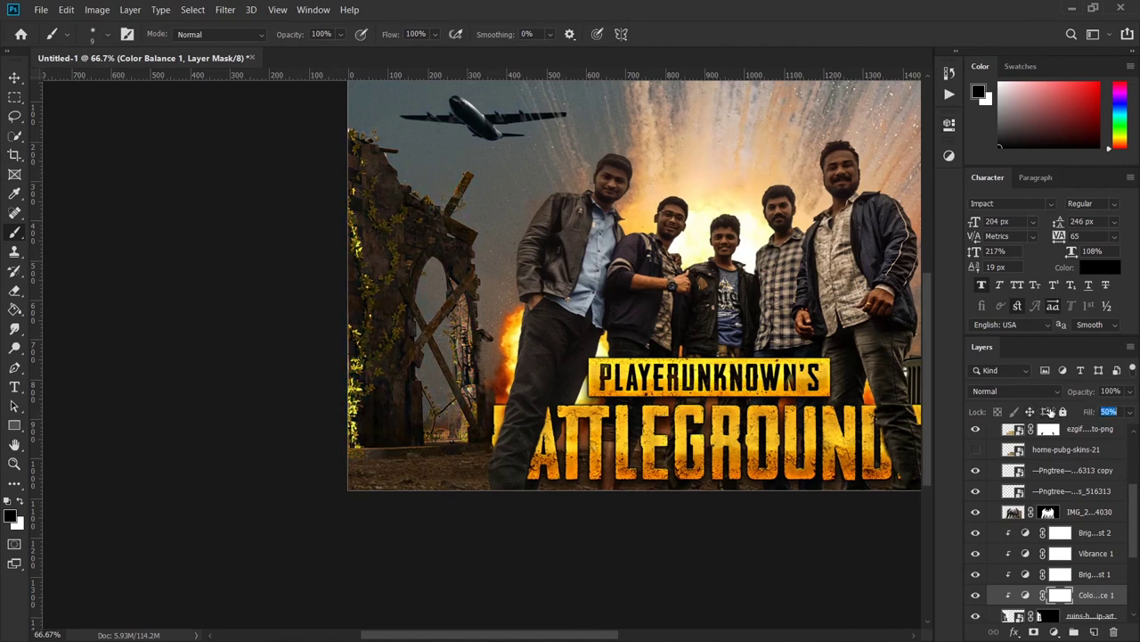
key("ctrl+minus")
key("ctrl+plus")
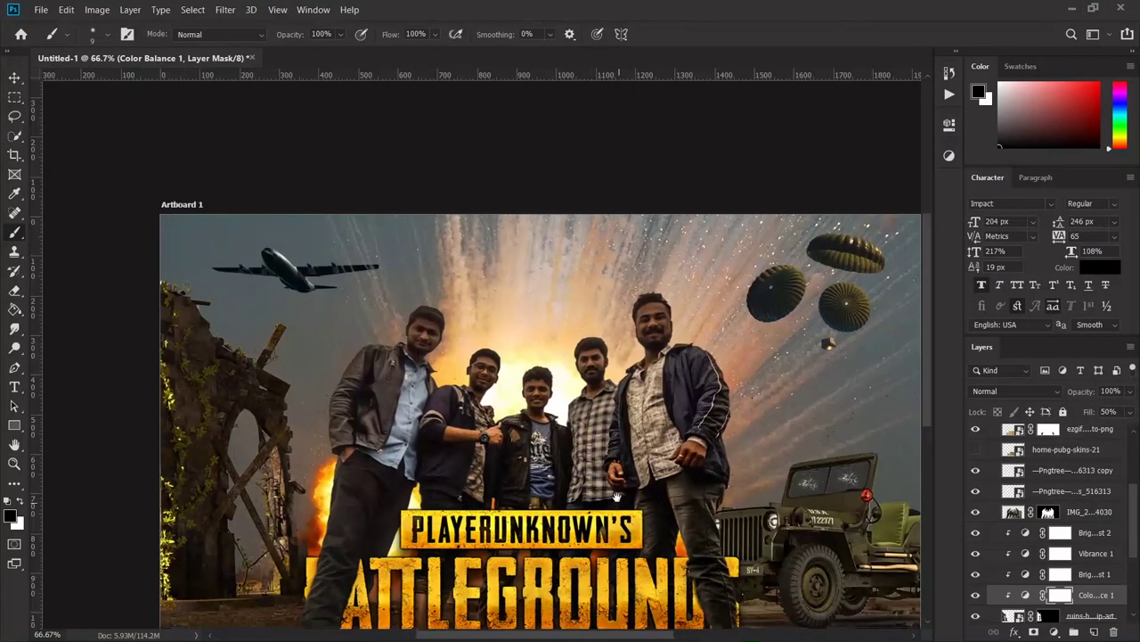